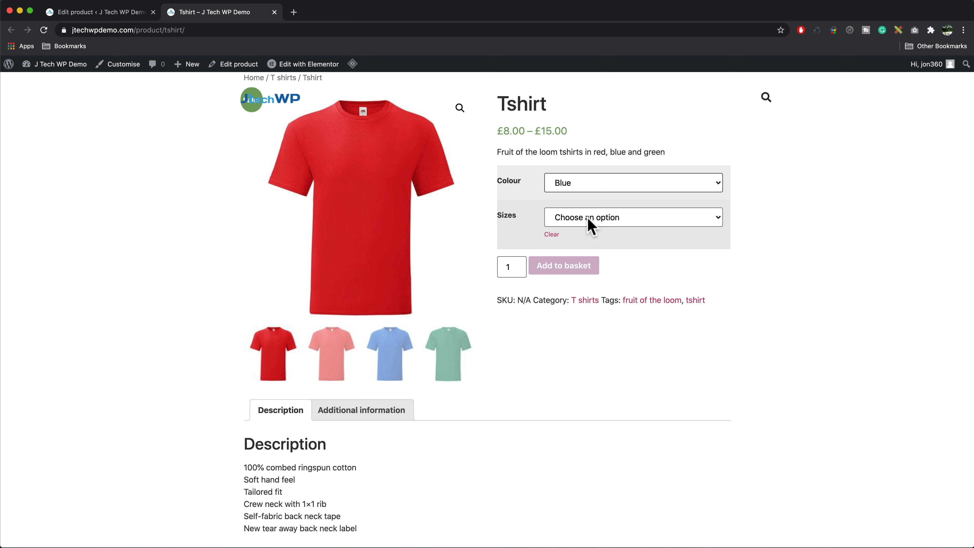
Pick Small as the size for the Blue Tshirt variation (£8.00, 20 in stock).
{"action": "left_click", "coordinate": [592, 227]}
{"action": "left_click", "coordinate": [585, 229]}
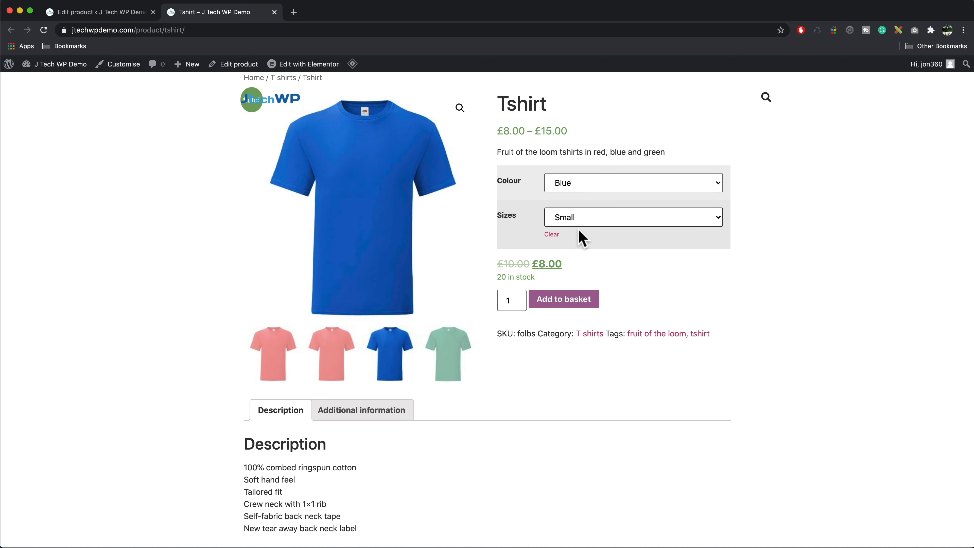
{"action": "left_click", "coordinate": [579, 224]}
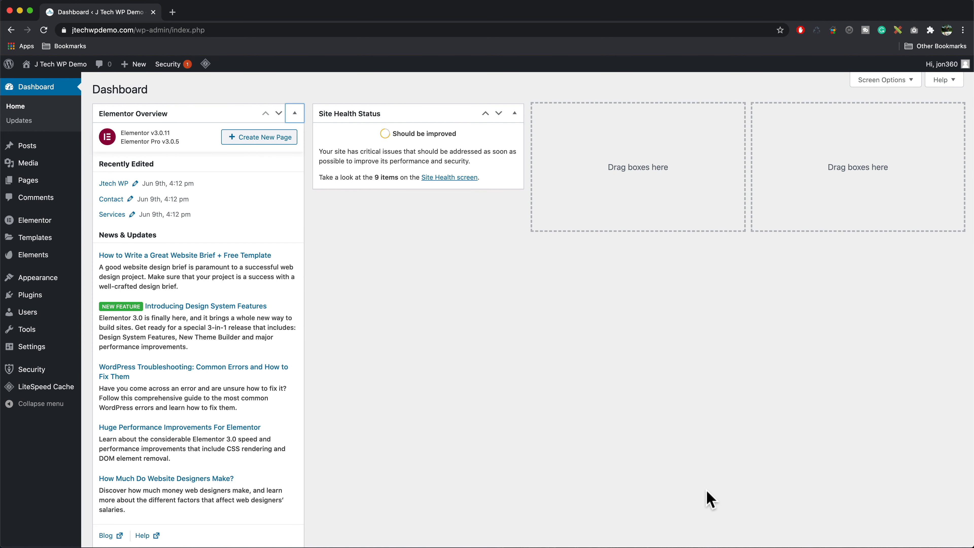
Search Plugins > Add New for 'woocommerce', then install and activate the WooCommerce plugin.
{"action": "left_click", "coordinate": [54, 299]}
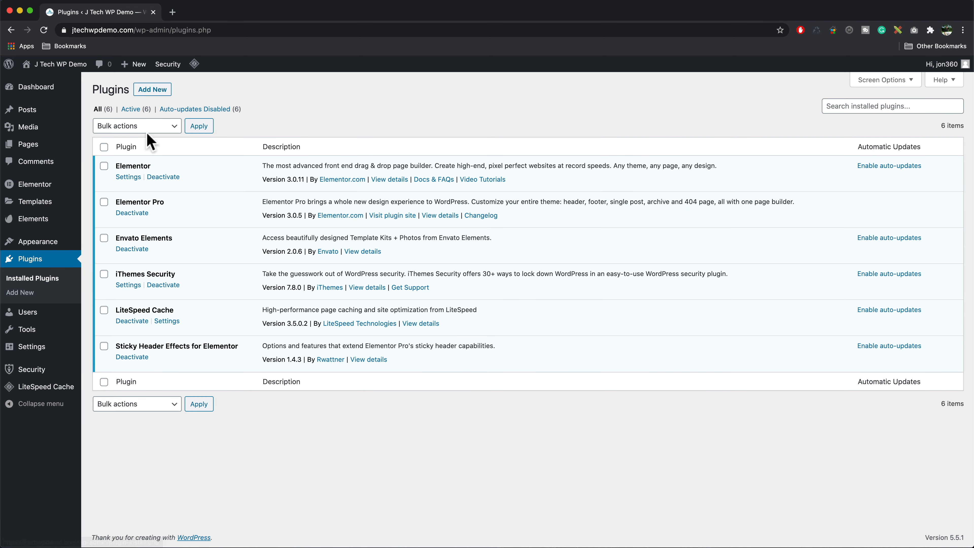
{"action": "left_click", "coordinate": [158, 92]}
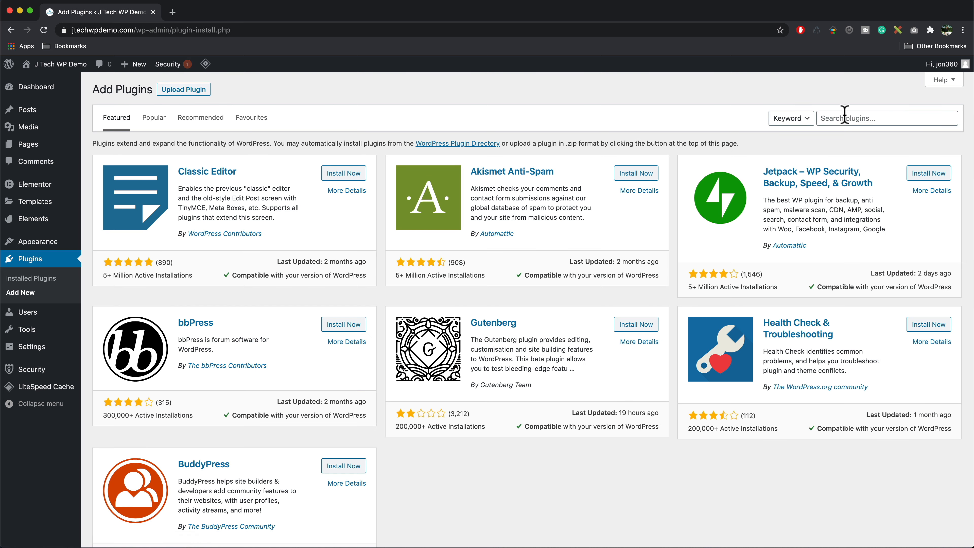
{"action": "left_click", "coordinate": [844, 117]}
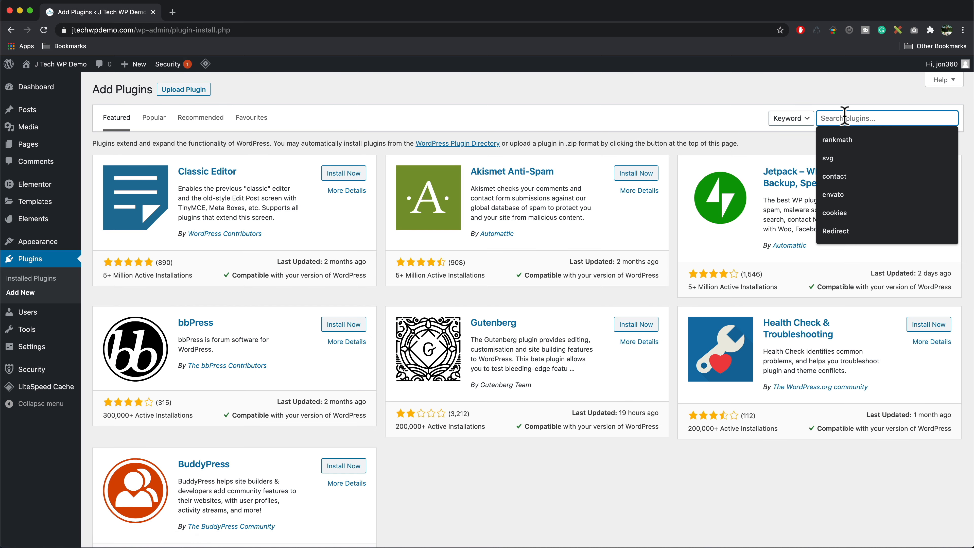
{"action": "type", "text": "woocommerce"}
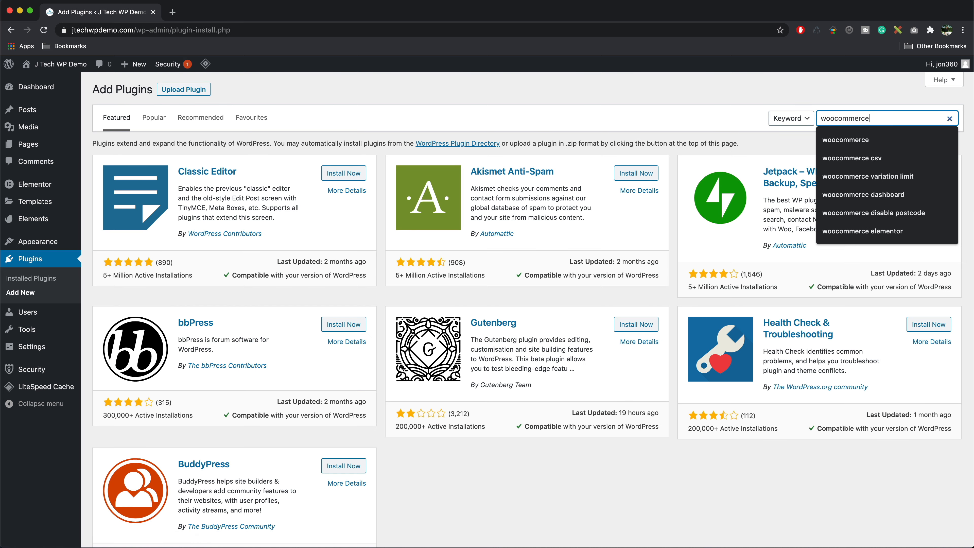
{"action": "key", "text": "Return"}
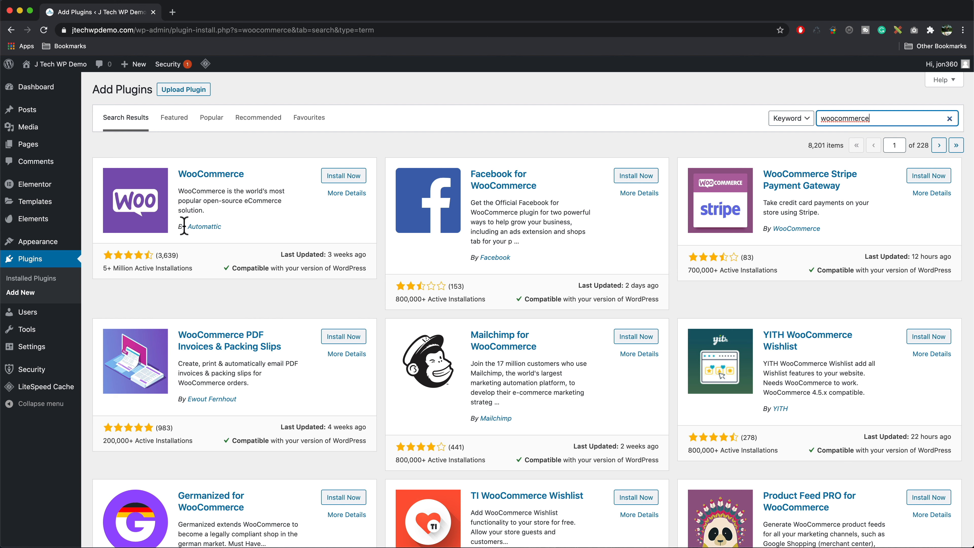
{"action": "left_click", "coordinate": [345, 178]}
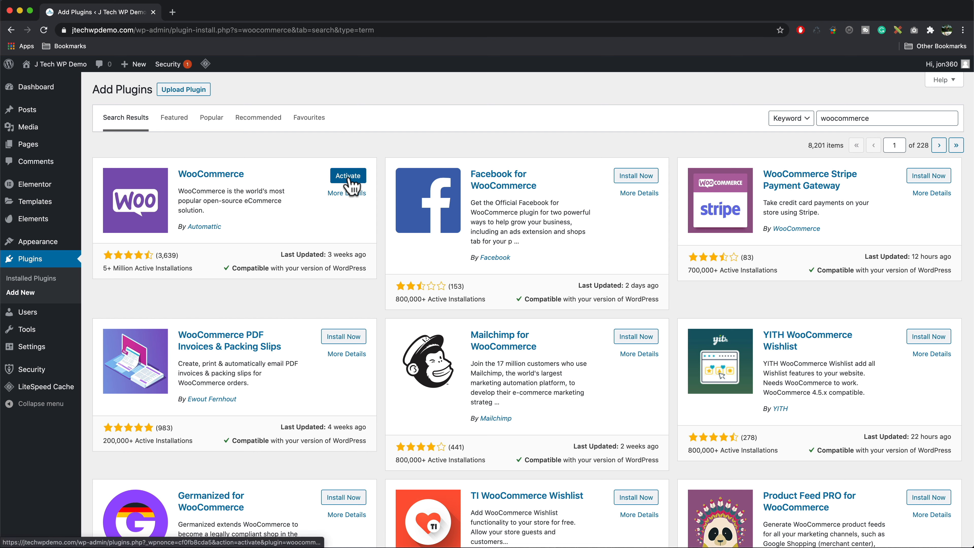
{"action": "left_click", "coordinate": [349, 180]}
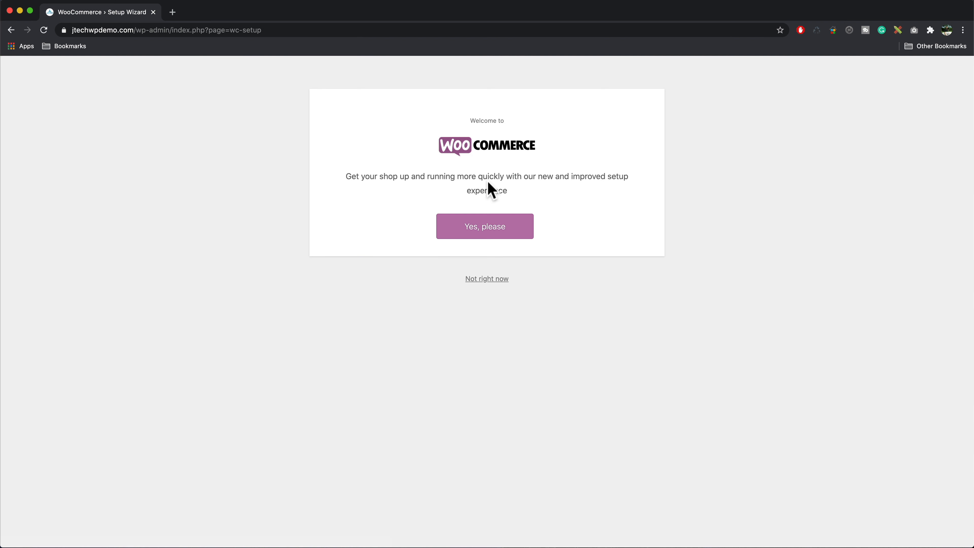
Start guided store setup, submit the store address, dismiss usage tracking, and move past industry.
{"action": "left_click", "coordinate": [486, 227]}
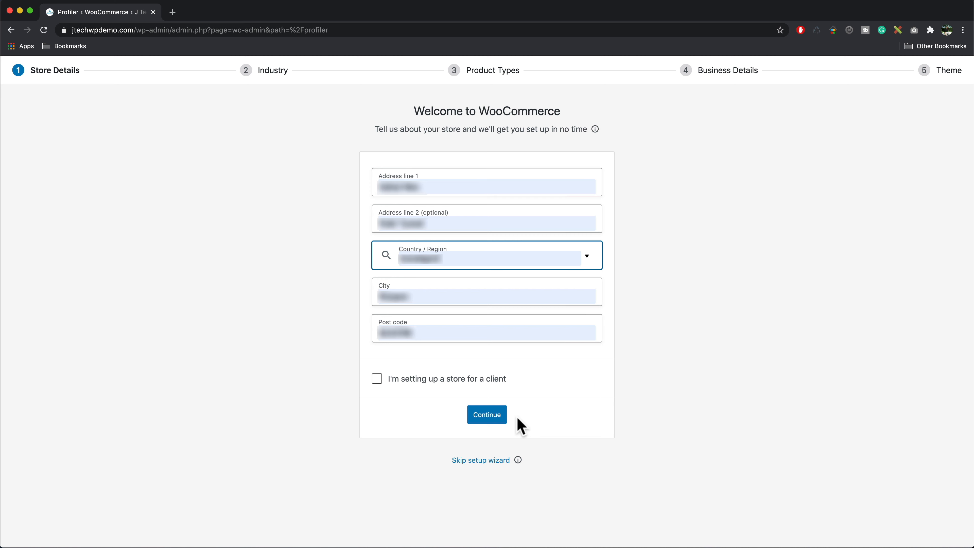
{"action": "left_click", "coordinate": [485, 417]}
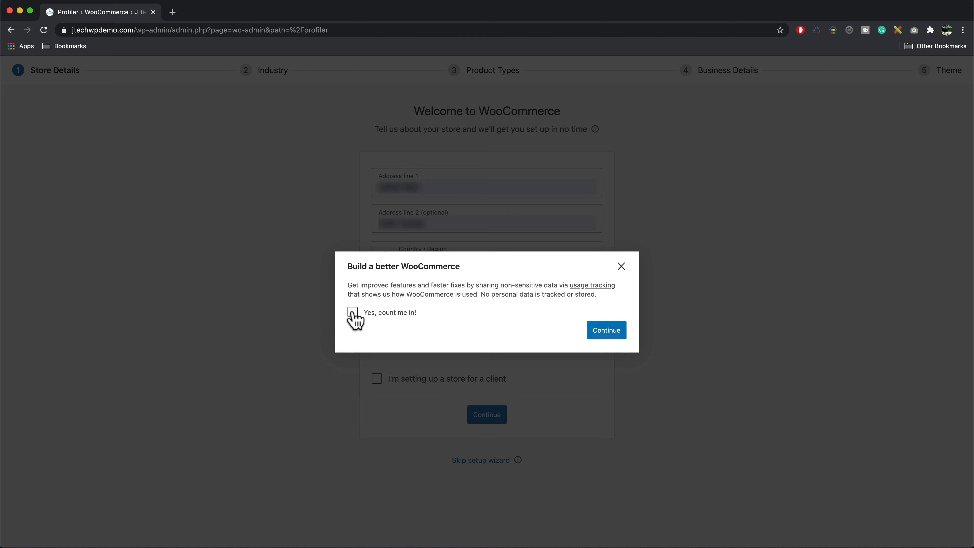
{"action": "left_click", "coordinate": [613, 334]}
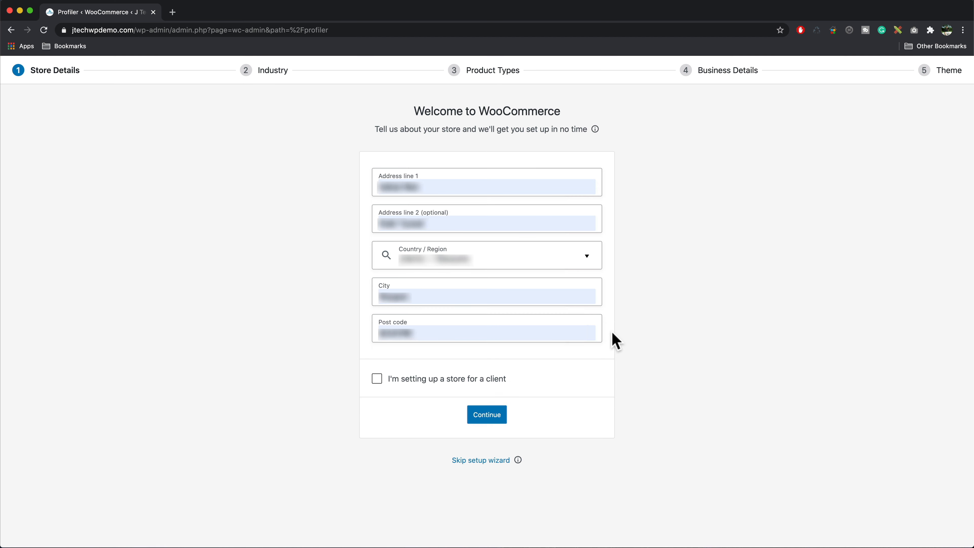
{"action": "left_click", "coordinate": [492, 420]}
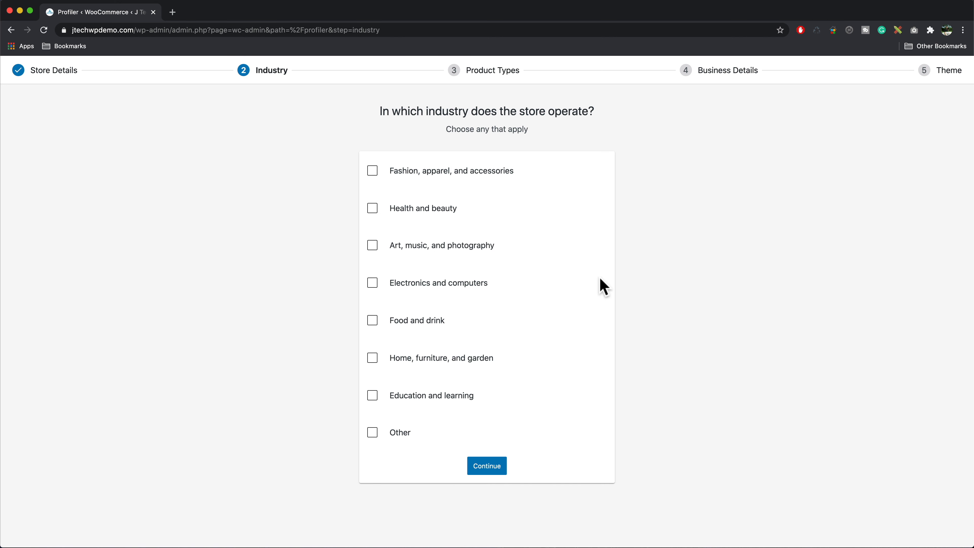
{"action": "scroll", "coordinate": [618, 280], "scroll_direction": "down", "scroll_amount": 2}
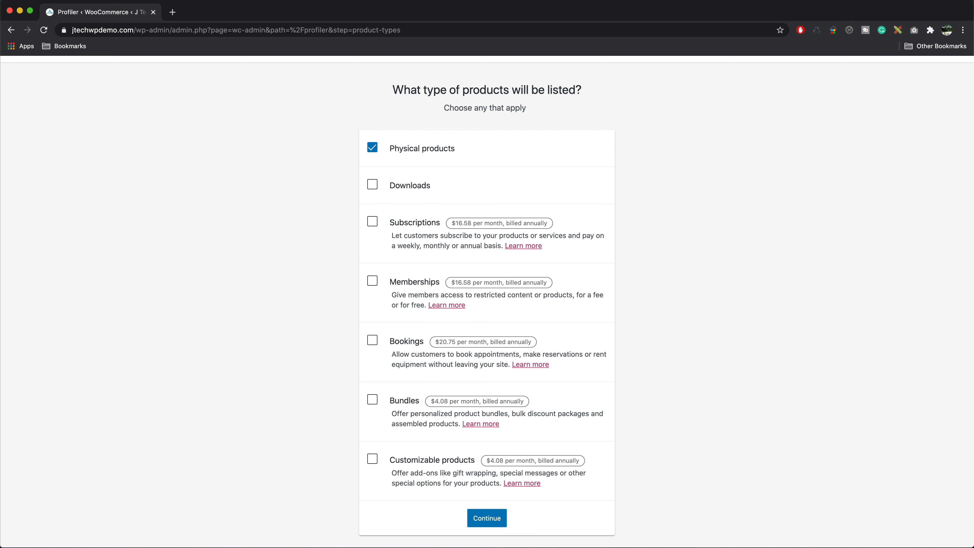
Answer business details: no products yet, not selling elsewhere, Facebook, Mailchimp and Google Ads installs off.
{"action": "left_click", "coordinate": [487, 518]}
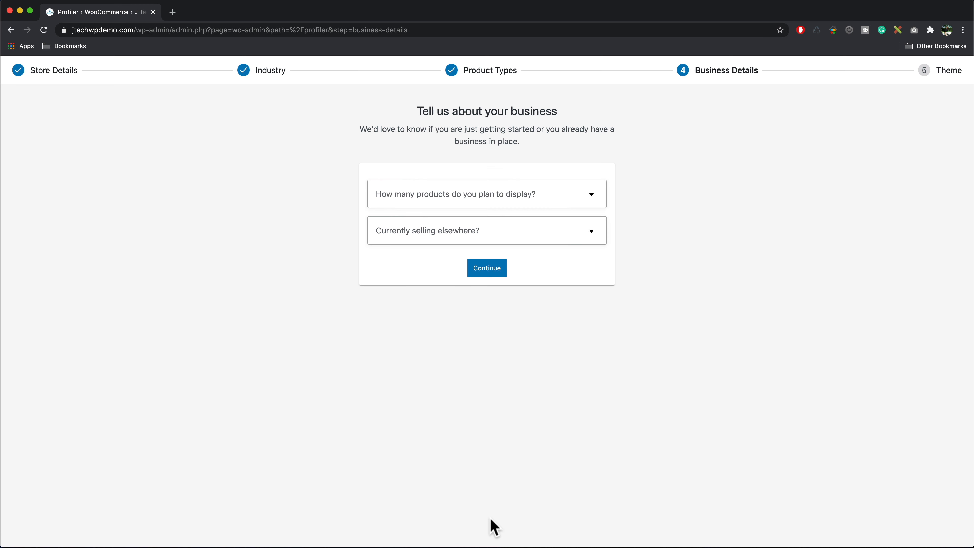
{"action": "left_click", "coordinate": [591, 195]}
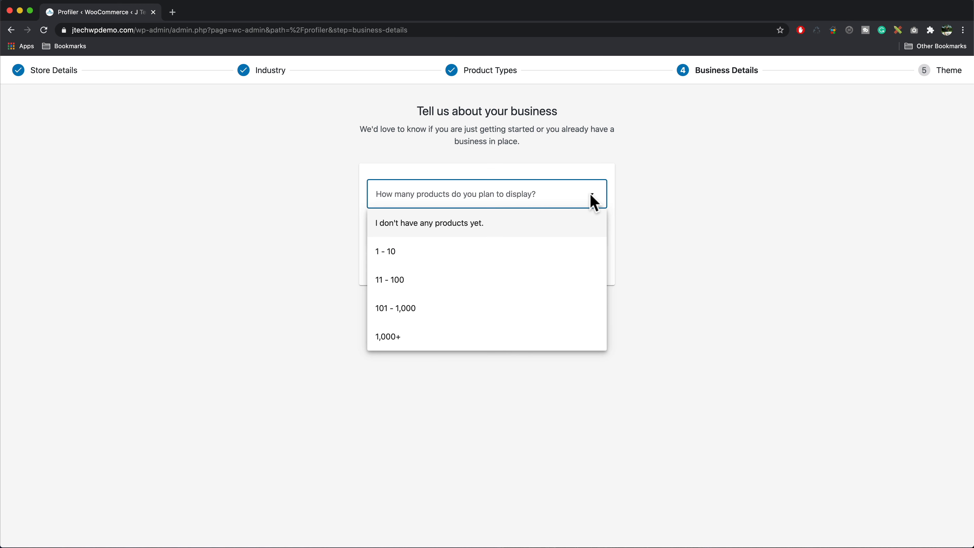
{"action": "left_click", "coordinate": [490, 232]}
{"action": "left_click", "coordinate": [466, 238]}
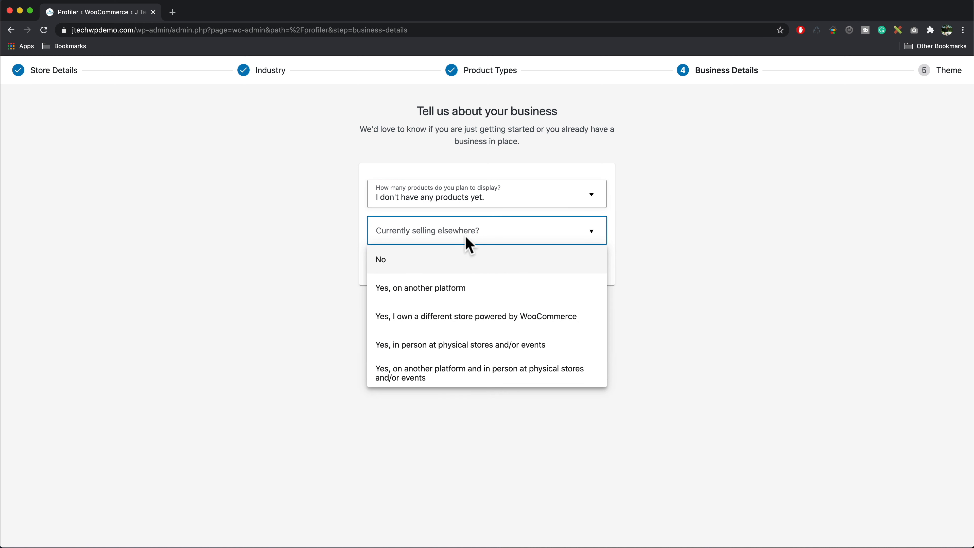
{"action": "left_click", "coordinate": [465, 266]}
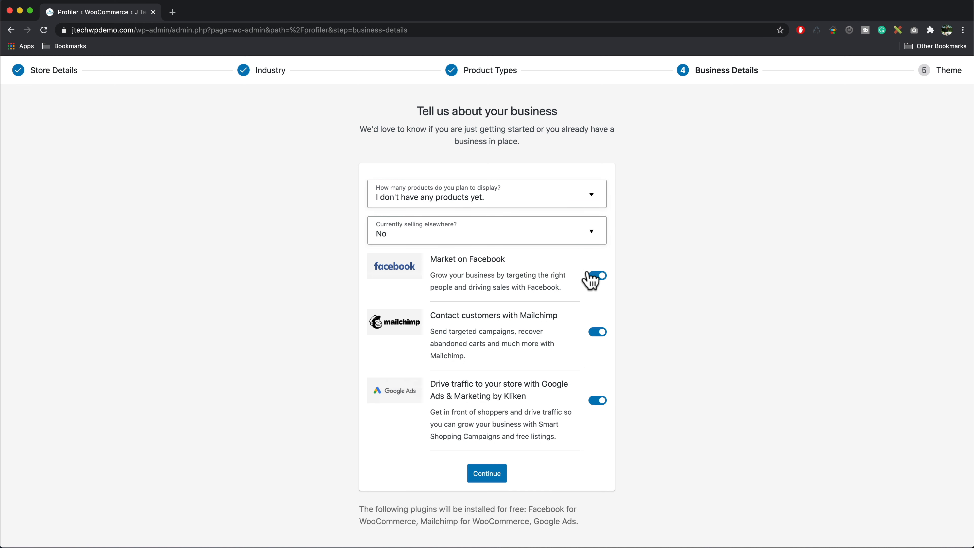
{"action": "left_click", "coordinate": [597, 276]}
{"action": "left_click", "coordinate": [595, 332]}
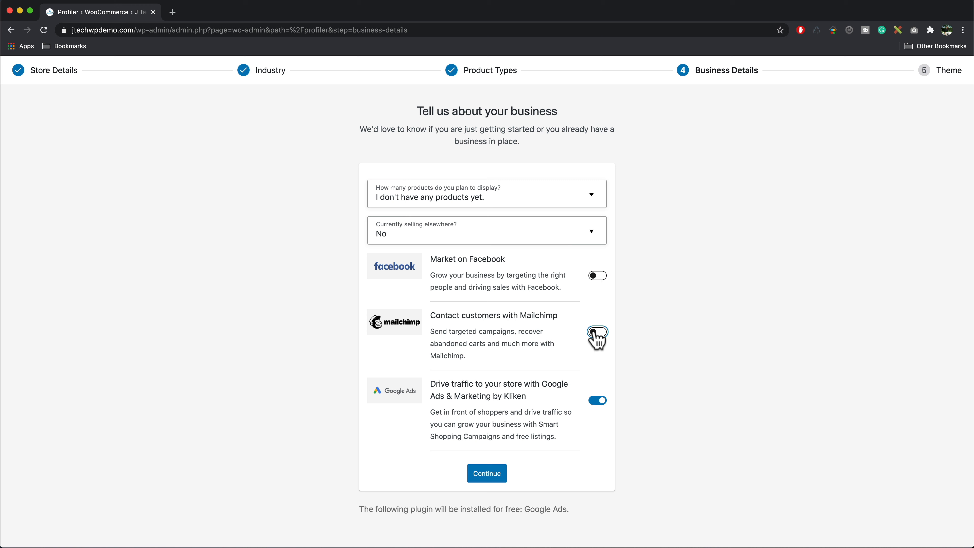
{"action": "left_click", "coordinate": [597, 401]}
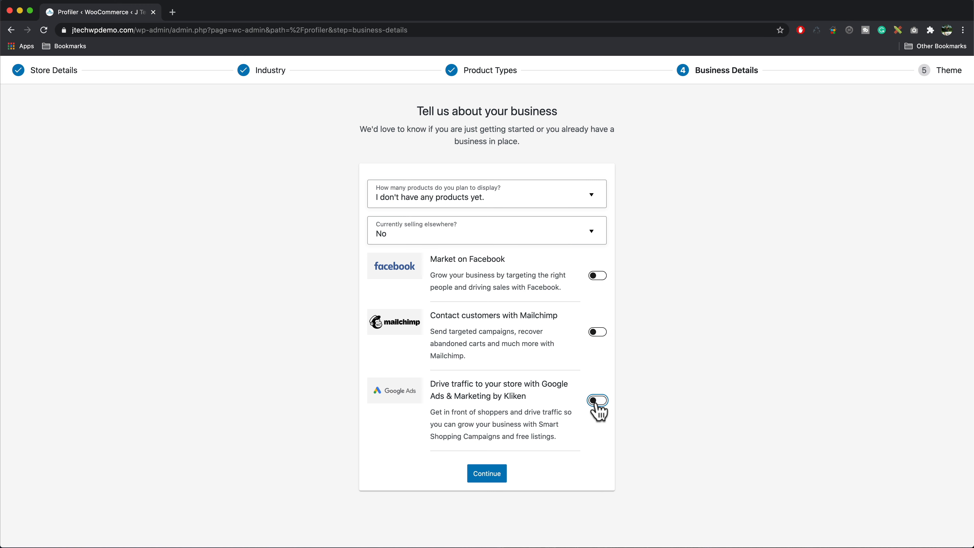
{"action": "left_click", "coordinate": [487, 475]}
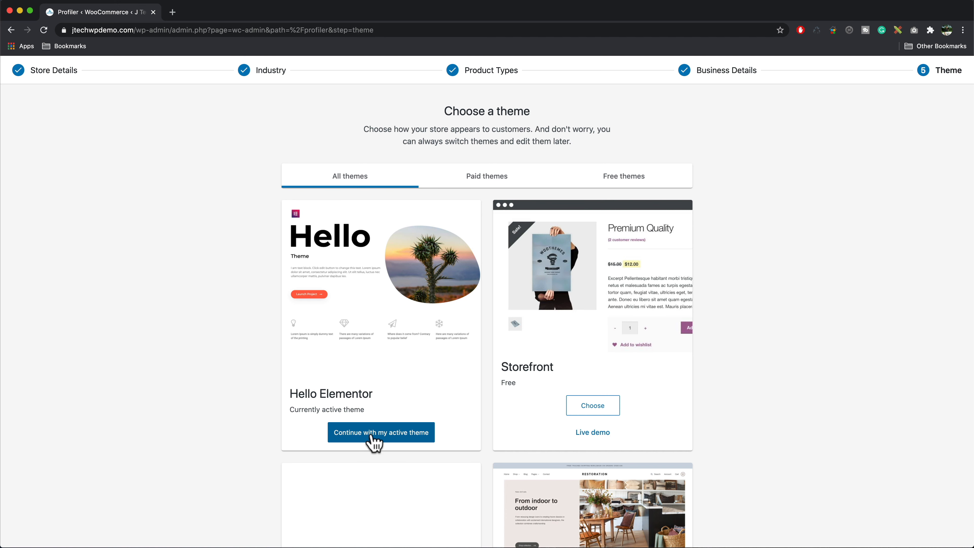
Keep Hello Elementor as the theme, decline Jetpack, and advance the welcome tour.
{"action": "left_click", "coordinate": [374, 443]}
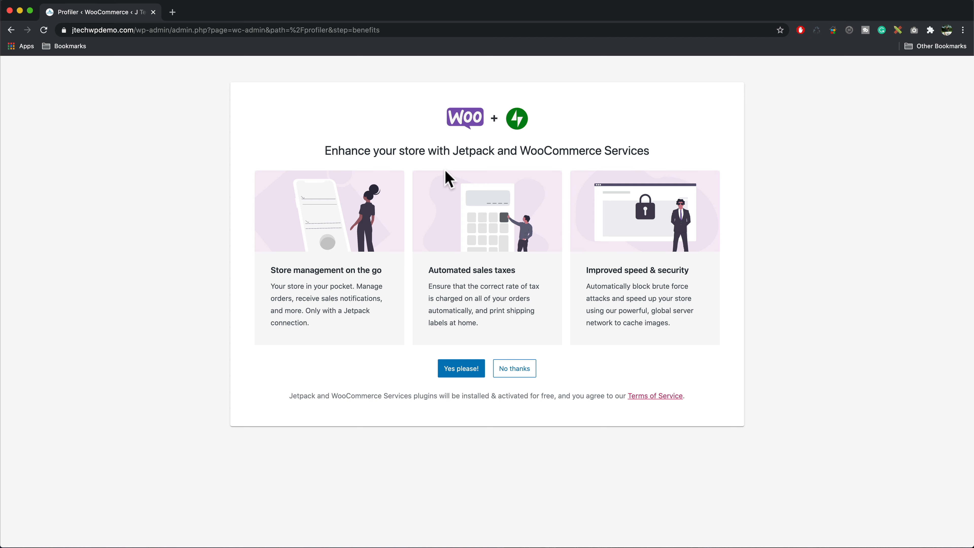
{"action": "left_click", "coordinate": [516, 369]}
{"action": "left_click", "coordinate": [590, 401]}
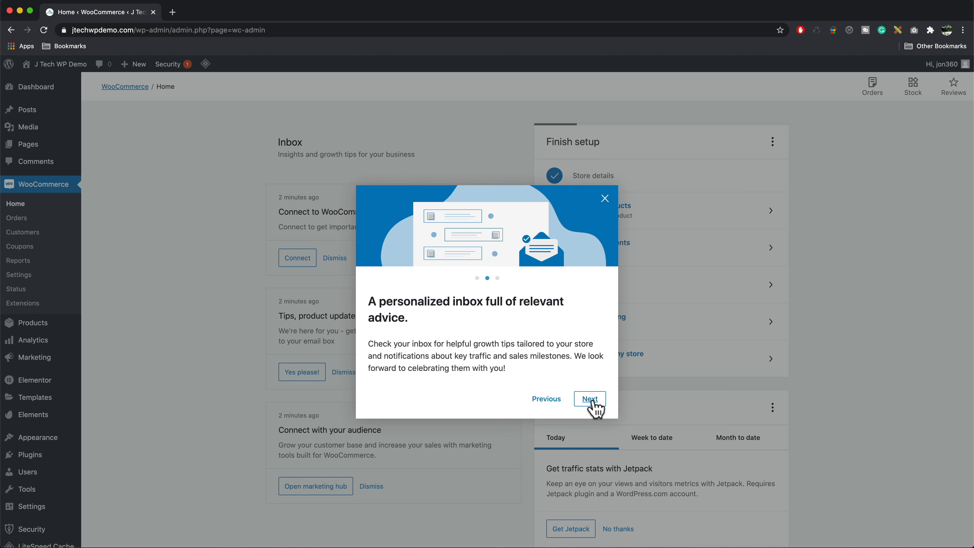
Close the welcome tour and keep the store selling to all countries in General settings.
{"action": "left_click", "coordinate": [591, 401]}
{"action": "left_click", "coordinate": [594, 403]}
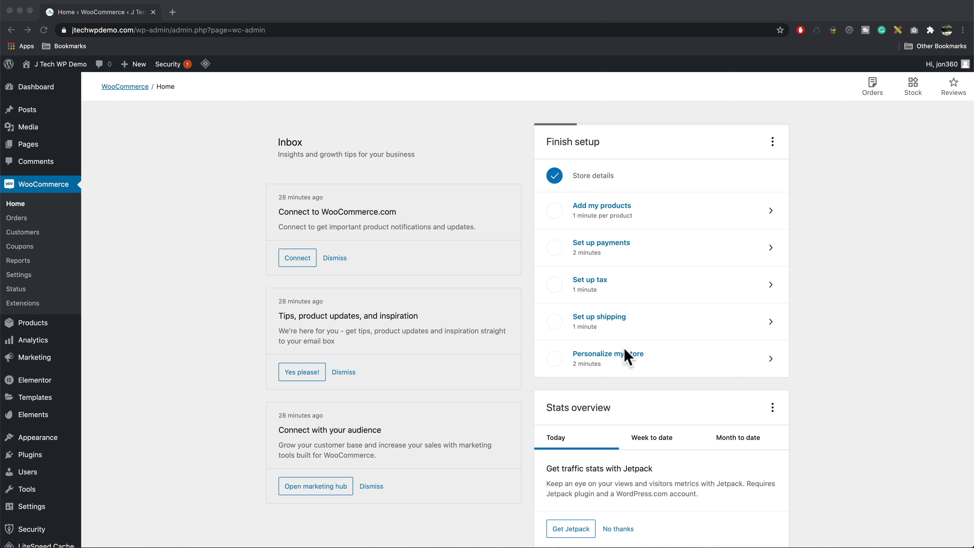
{"action": "left_click", "coordinate": [18, 276]}
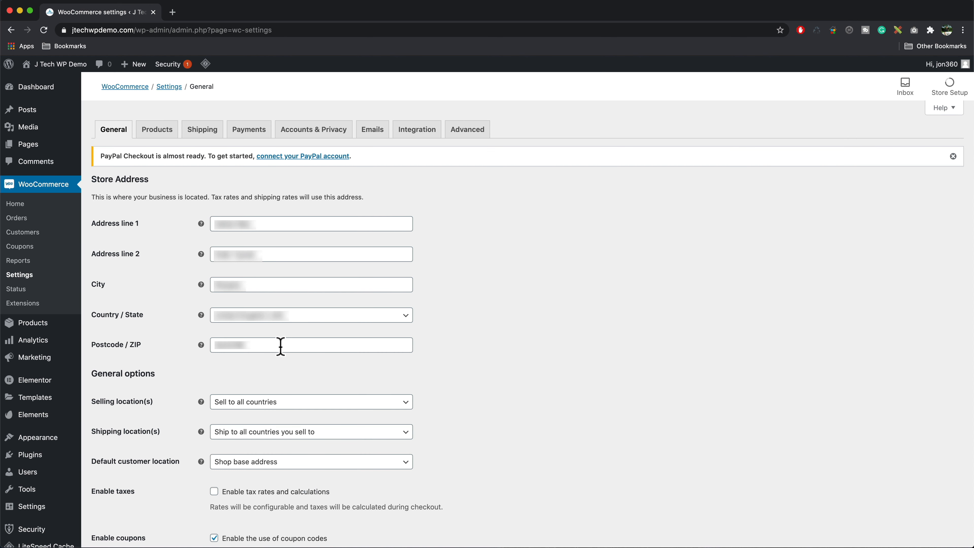
{"action": "left_click", "coordinate": [268, 402]}
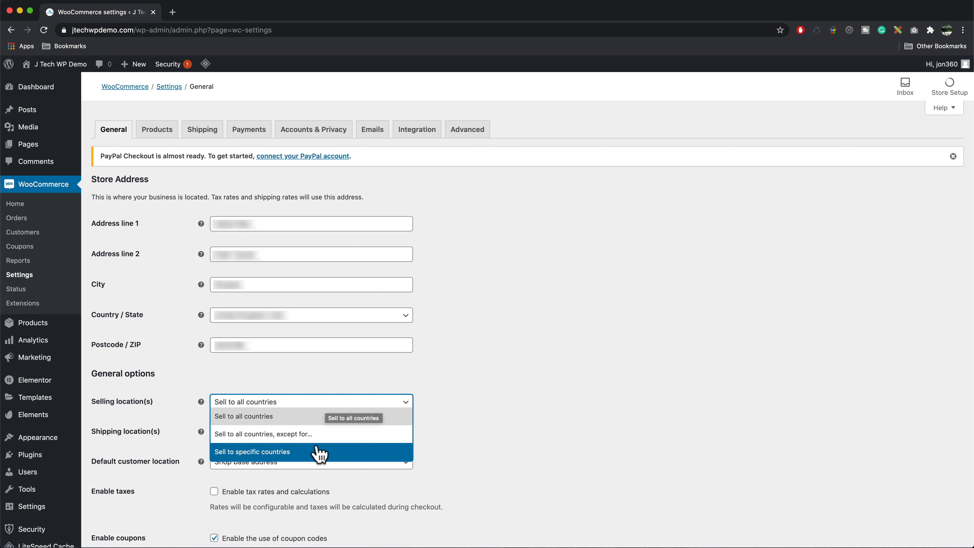
{"action": "left_click", "coordinate": [539, 413]}
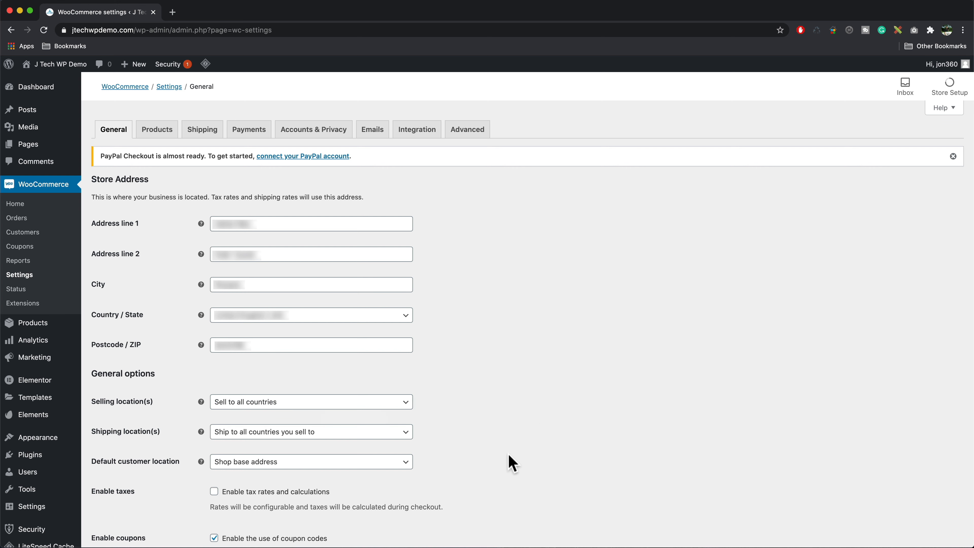
Set the store currency to Pound sterling (£) and save the general settings.
{"action": "scroll", "coordinate": [558, 476], "scroll_direction": "down", "scroll_amount": 8}
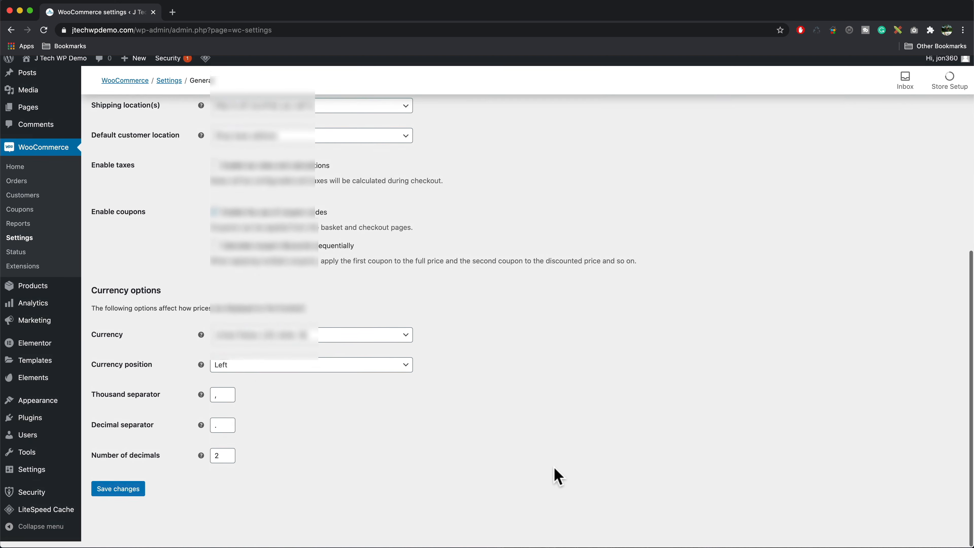
{"action": "left_click", "coordinate": [311, 341]}
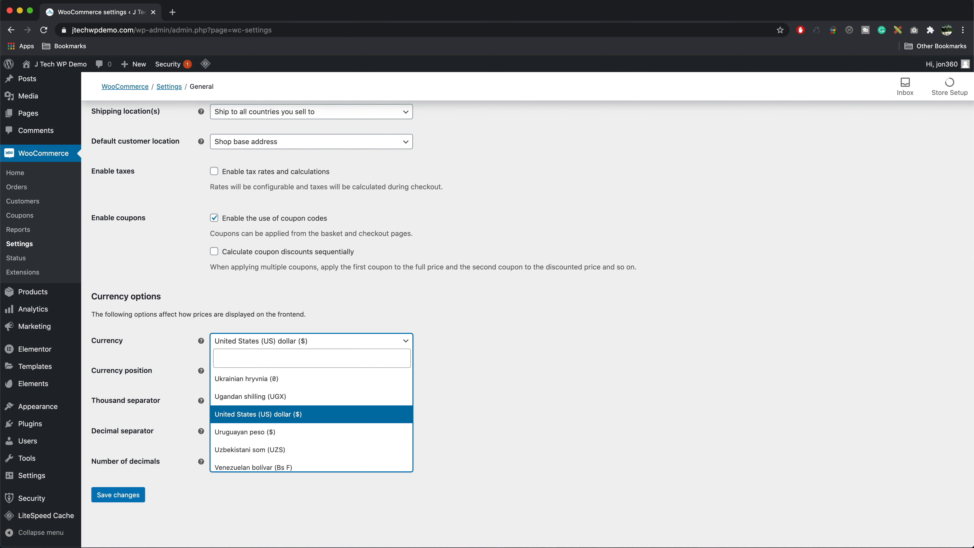
{"action": "left_click", "coordinate": [234, 360]}
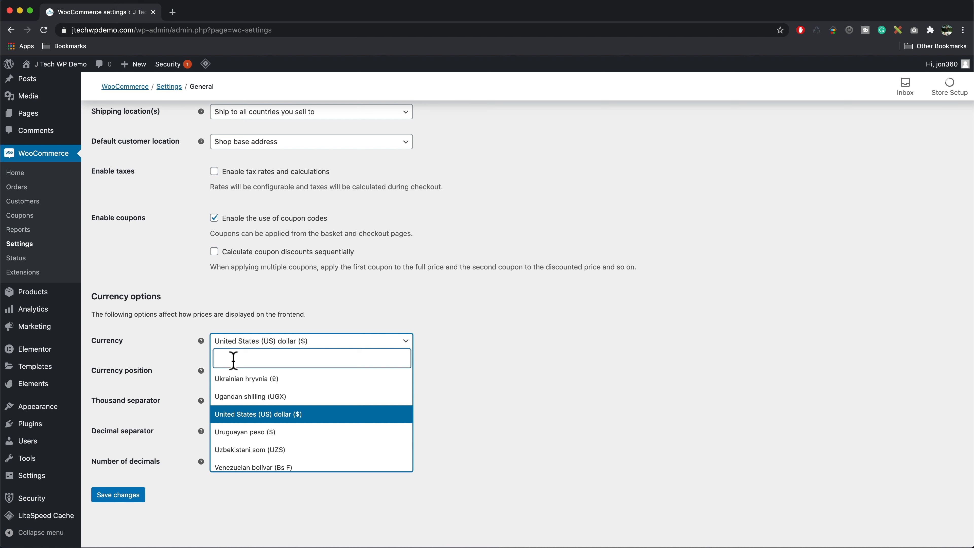
{"action": "type", "text": "pound s"}
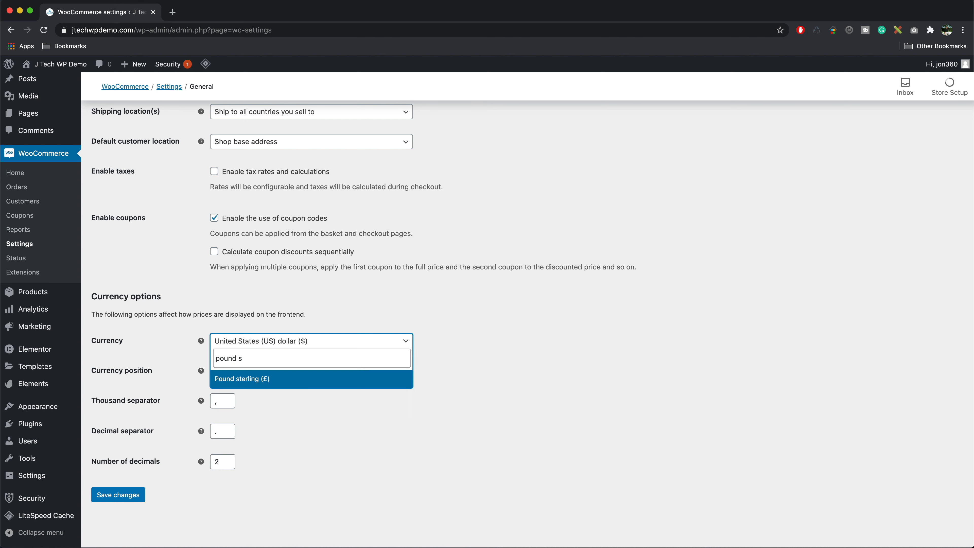
{"action": "left_click", "coordinate": [229, 382]}
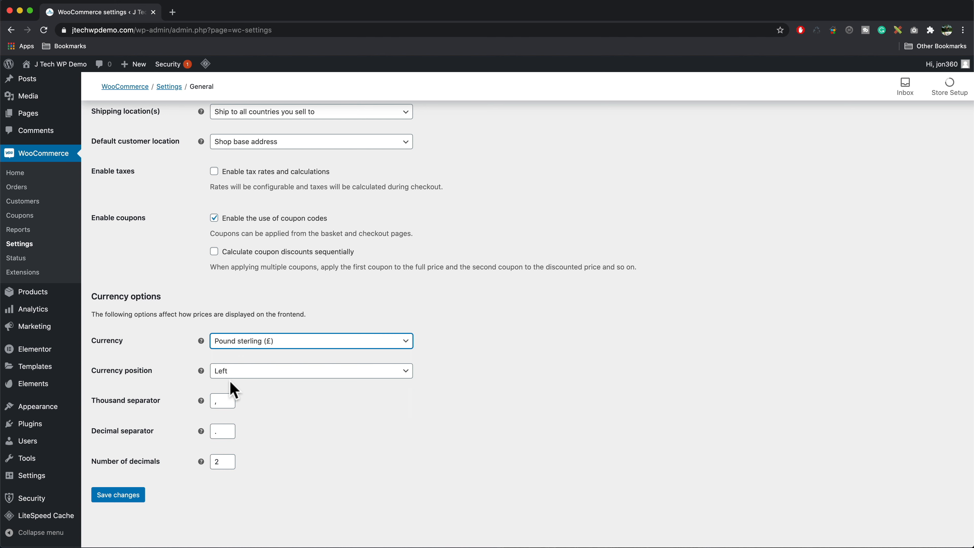
{"action": "left_click", "coordinate": [128, 495]}
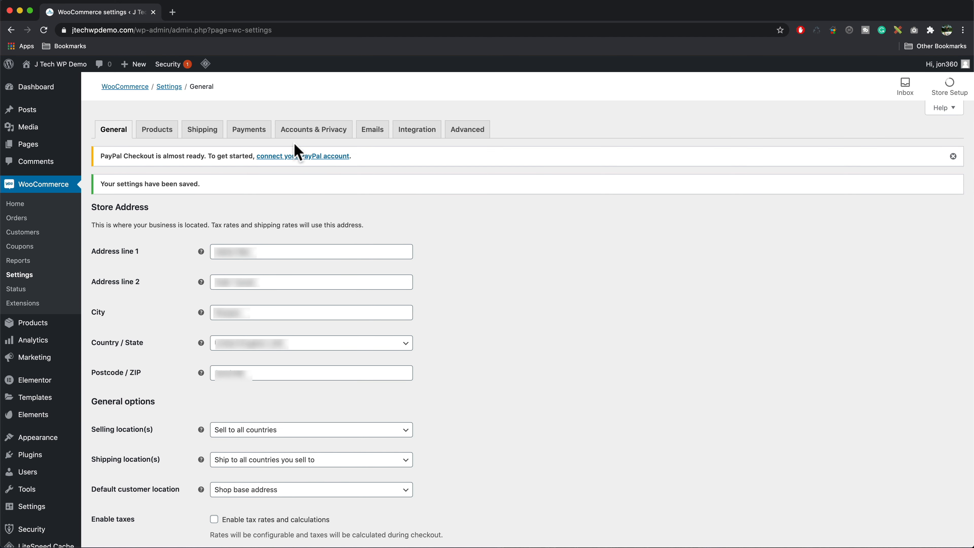
Turn on PayPal Standard payments and open its settings, leaving the PayPal email unchanged.
{"action": "left_click", "coordinate": [257, 132]}
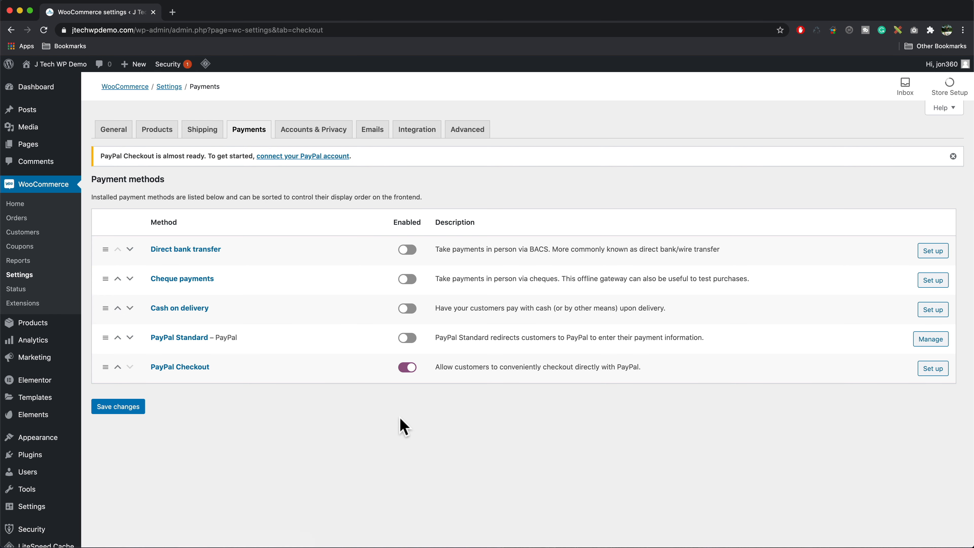
{"action": "left_click", "coordinate": [407, 340]}
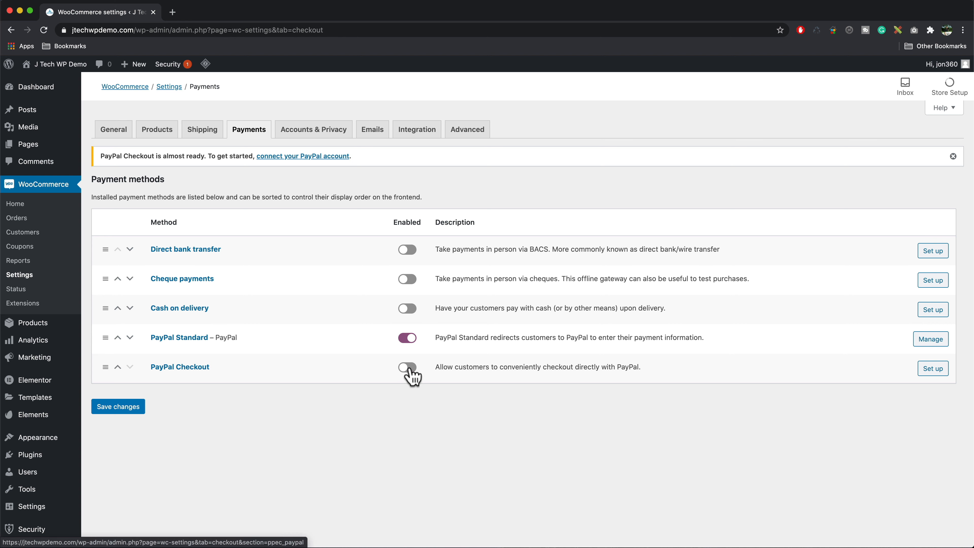
{"action": "left_click", "coordinate": [932, 339]}
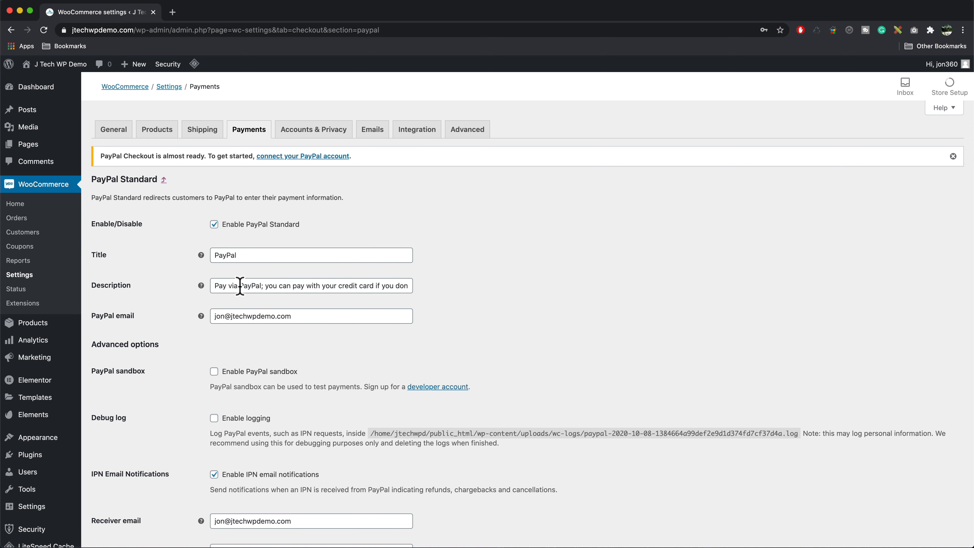
{"action": "triple_click", "coordinate": [290, 315]}
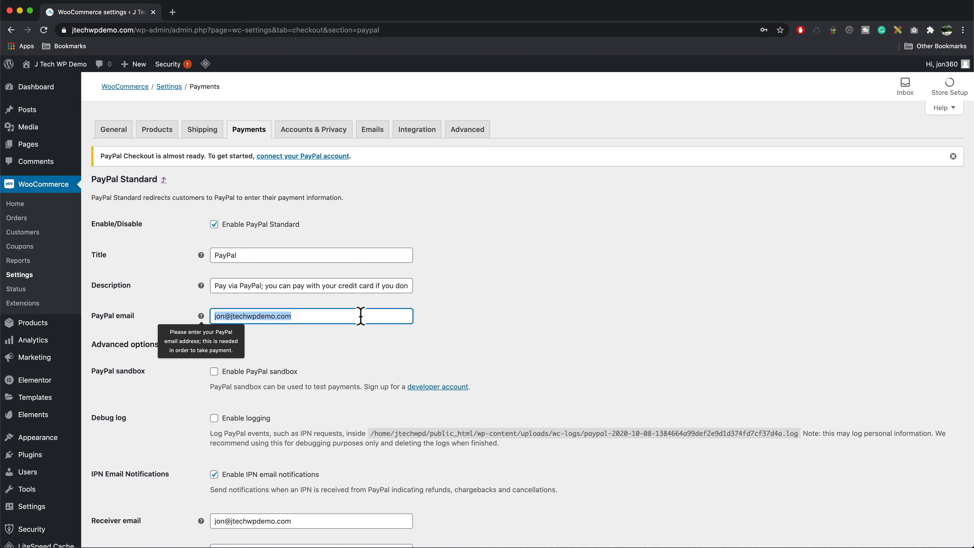
{"action": "left_click", "coordinate": [344, 339]}
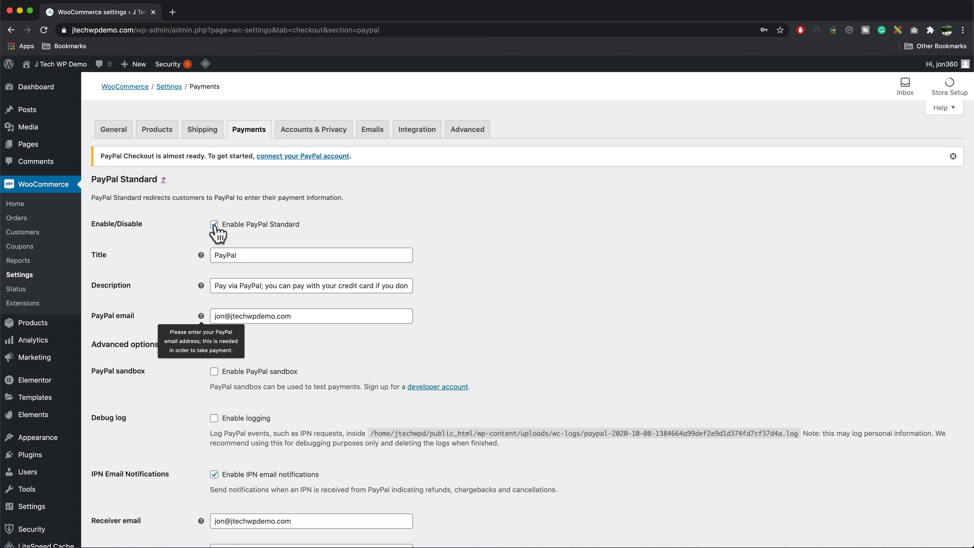
Clear the autofilled Live API username and password, then save the PayPal Standard settings.
{"action": "scroll", "coordinate": [362, 192], "scroll_direction": "down", "scroll_amount": 10}
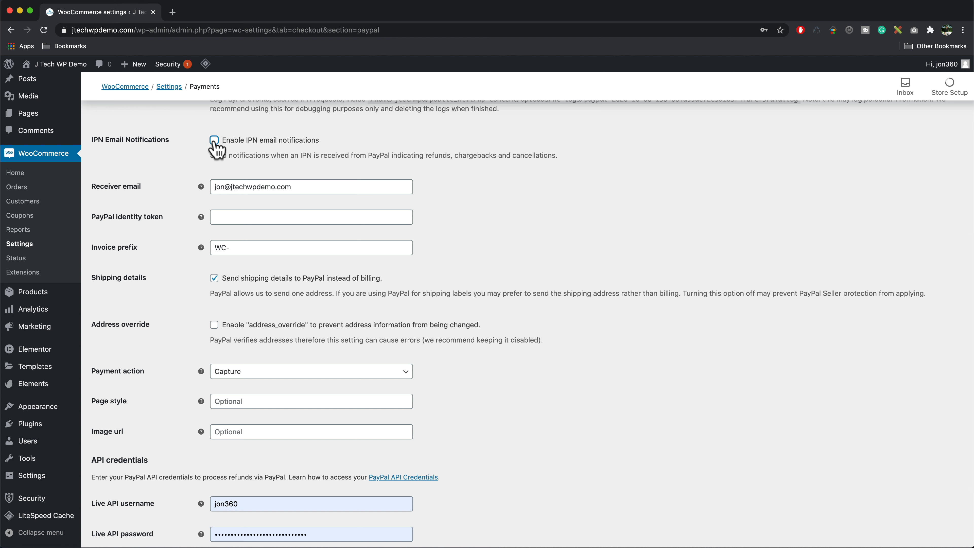
{"action": "left_click", "coordinate": [271, 498]}
{"action": "left_click_drag", "start_coordinate": [260, 506], "coordinate": [194, 506]}
{"action": "key", "text": "BackSpace"}
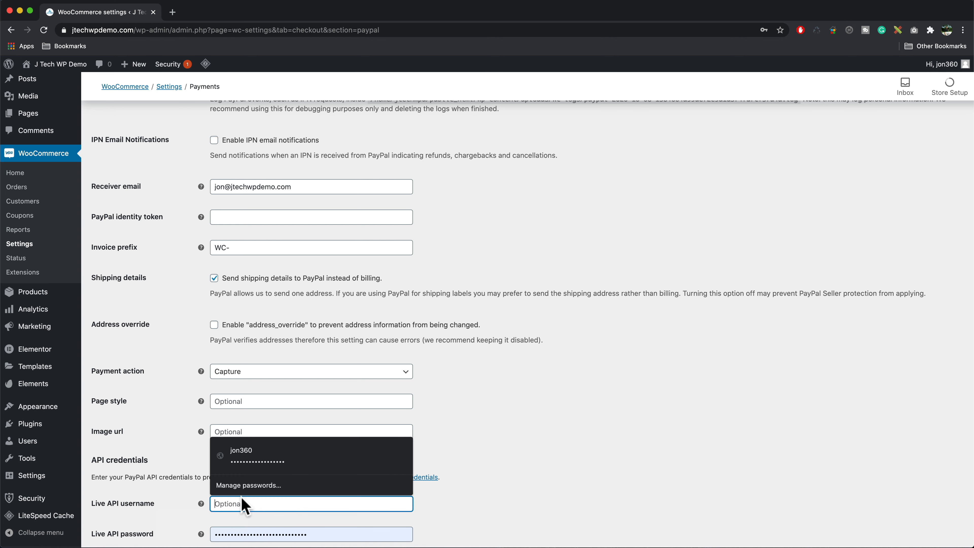
{"action": "left_click_drag", "start_coordinate": [338, 534], "coordinate": [201, 534]}
{"action": "key", "text": "BackSpace"}
{"action": "left_click", "coordinate": [552, 432]}
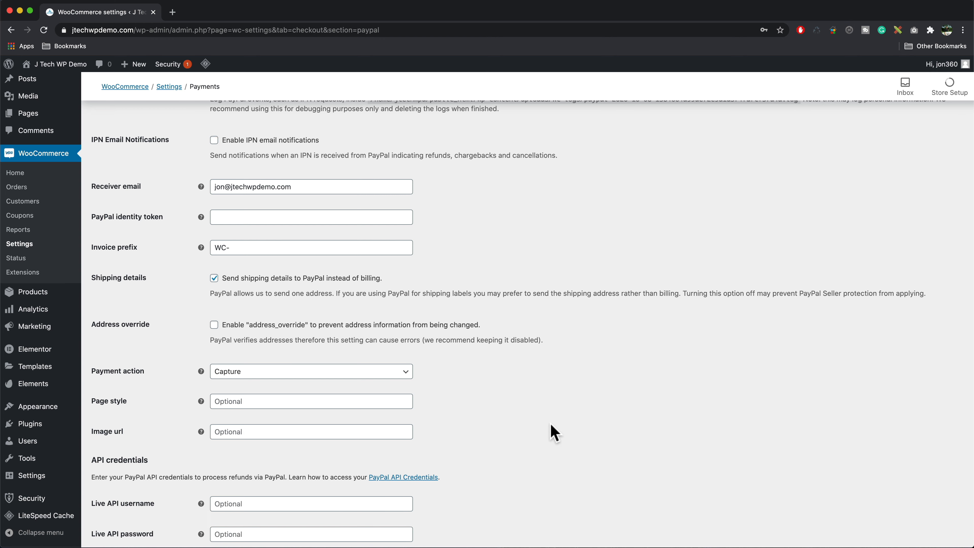
{"action": "scroll", "coordinate": [552, 432], "scroll_direction": "down", "scroll_amount": 5}
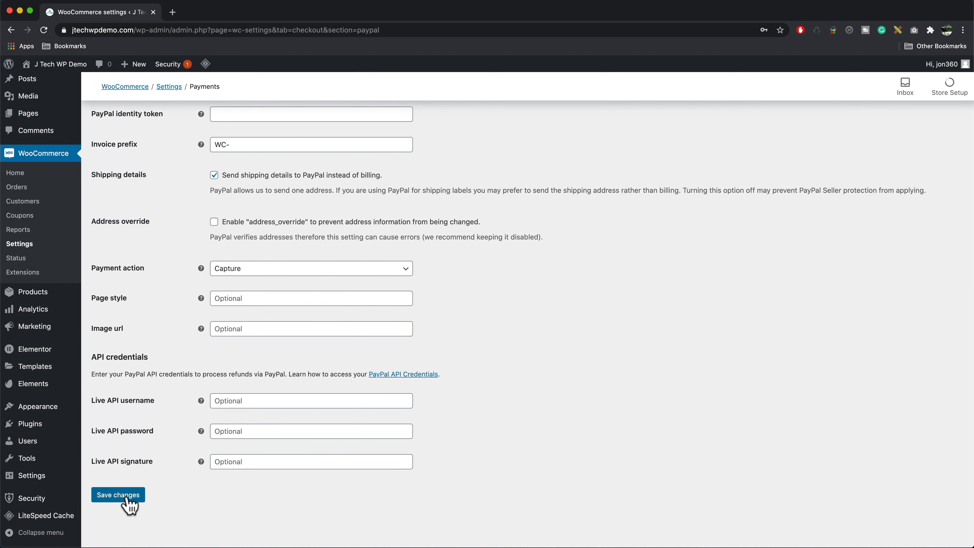
{"action": "left_click", "coordinate": [118, 495]}
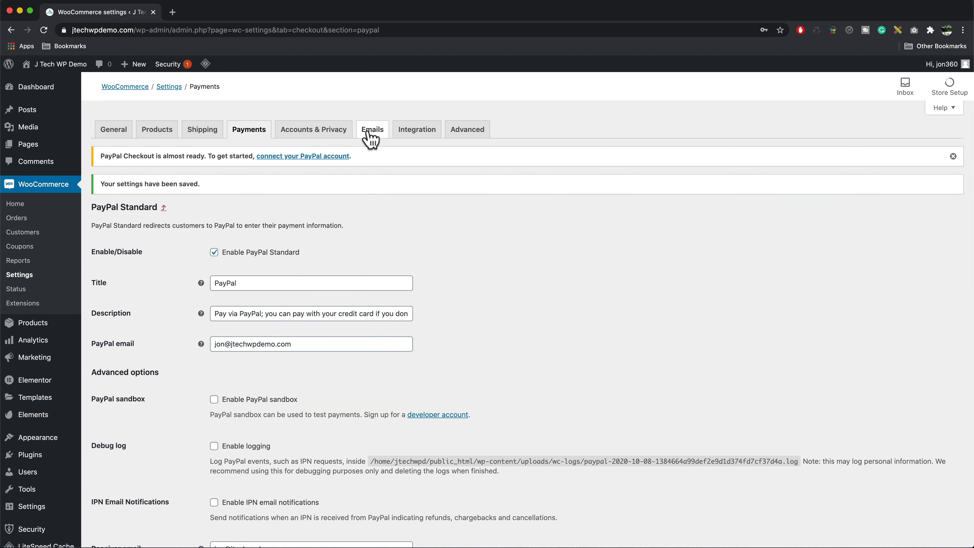
Switch to the Emails settings, leaving the PayPal page, and open the New order email settings.
{"action": "left_click", "coordinate": [370, 134]}
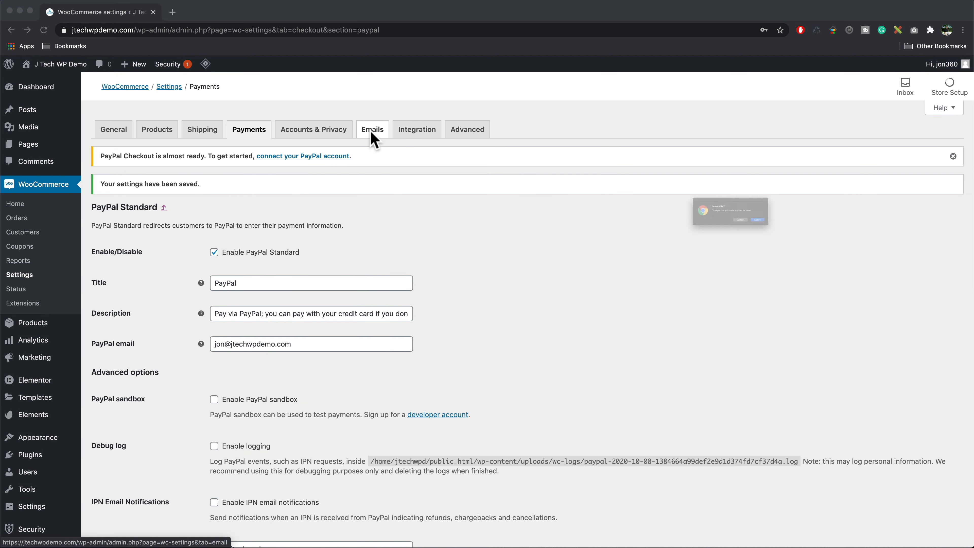
{"action": "left_click", "coordinate": [807, 236]}
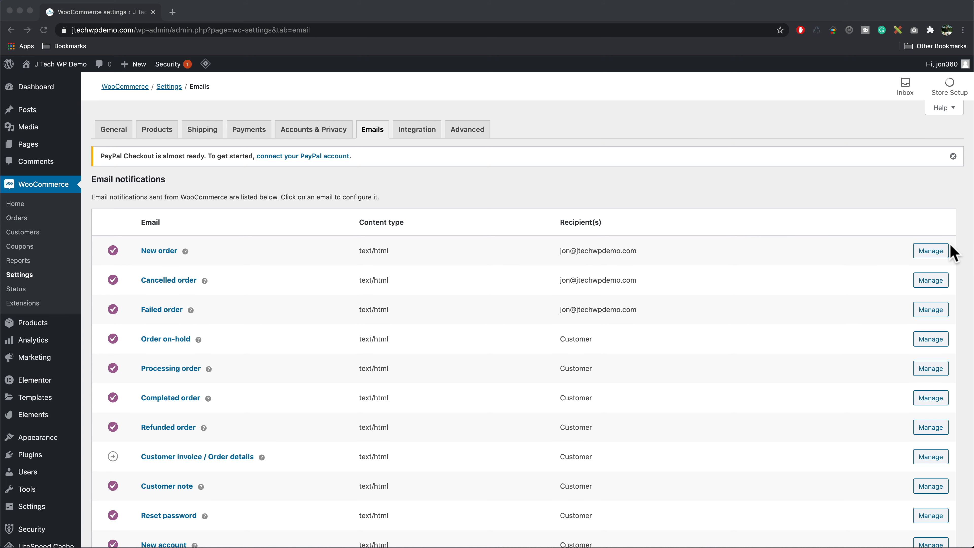
{"action": "left_click", "coordinate": [932, 251]}
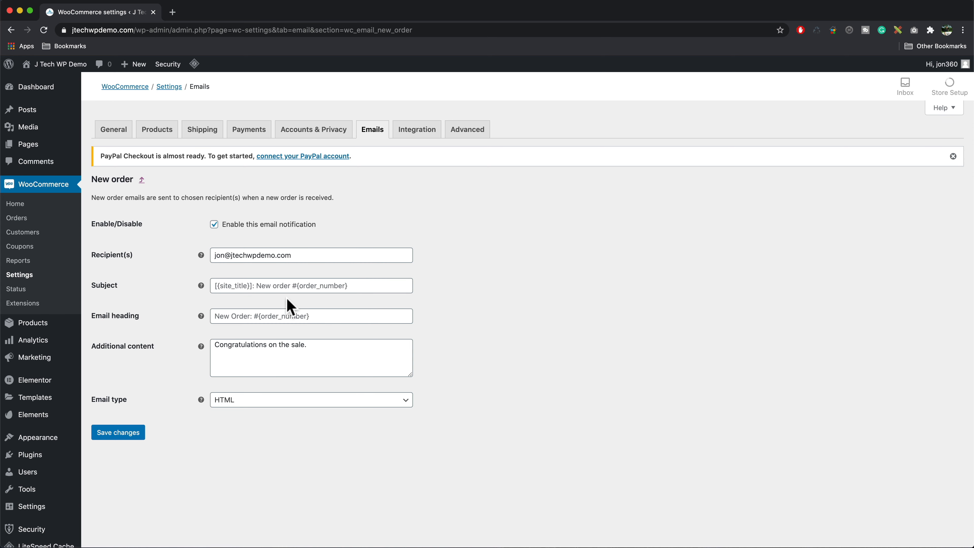
{"action": "left_click_drag", "start_coordinate": [302, 259], "coordinate": [189, 266]}
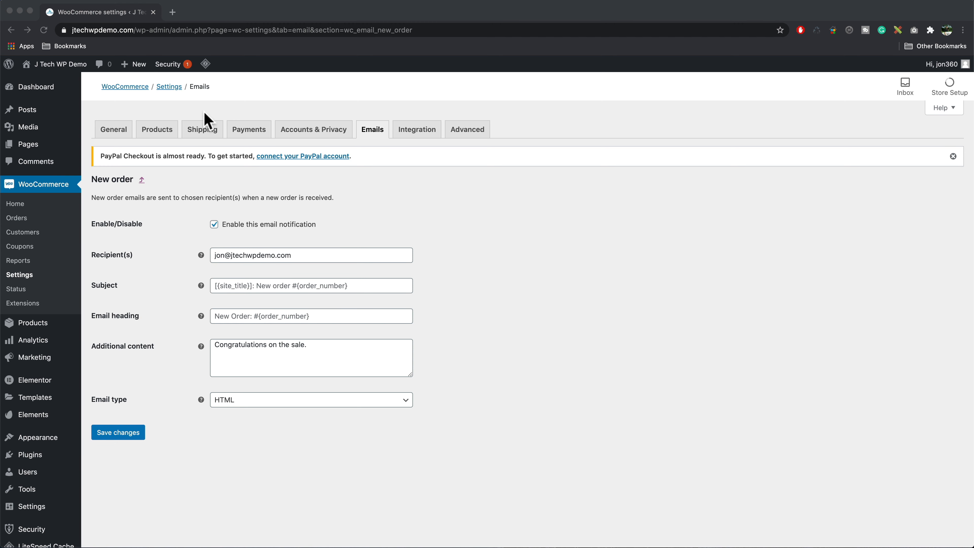
{"action": "left_click", "coordinate": [208, 131]}
Add a shipping zone called 'UK' with United Kingdom (UK) as its only region, then save.
{"action": "left_click", "coordinate": [203, 131]}
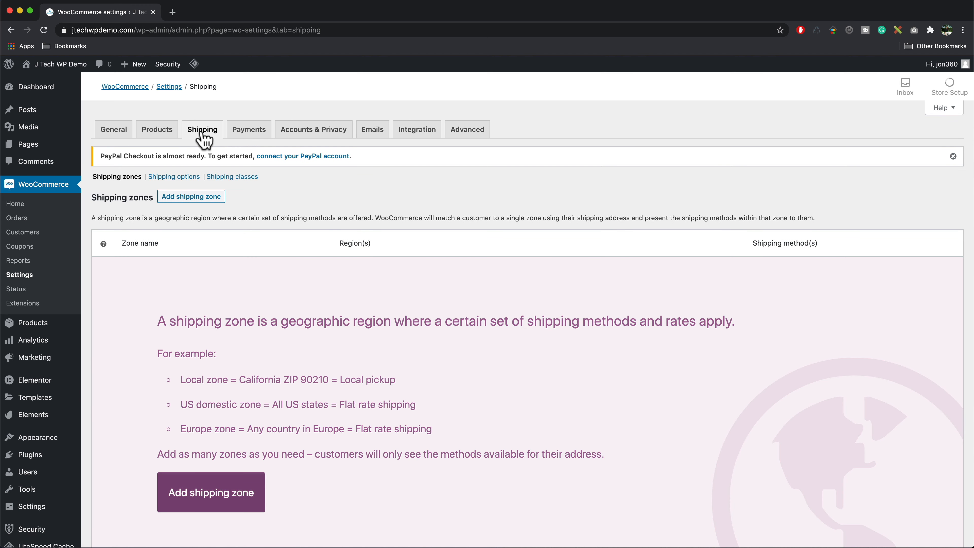
{"action": "scroll", "coordinate": [426, 355], "scroll_direction": "down", "scroll_amount": 3}
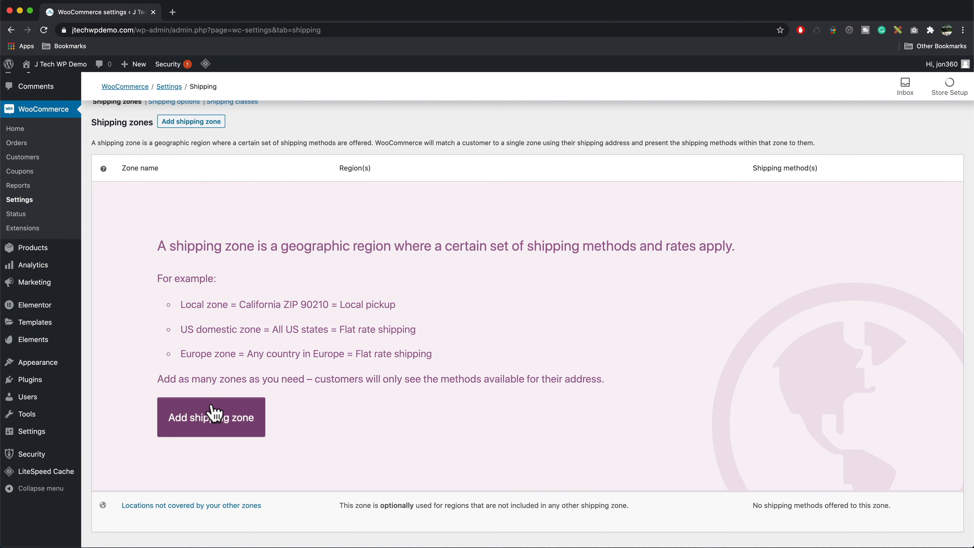
{"action": "left_click", "coordinate": [226, 425]}
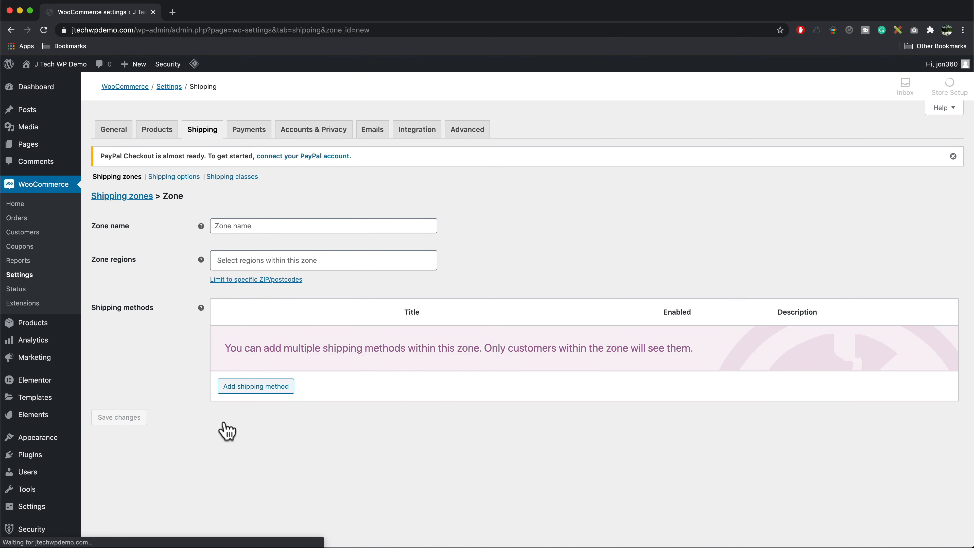
{"action": "left_click", "coordinate": [242, 224]}
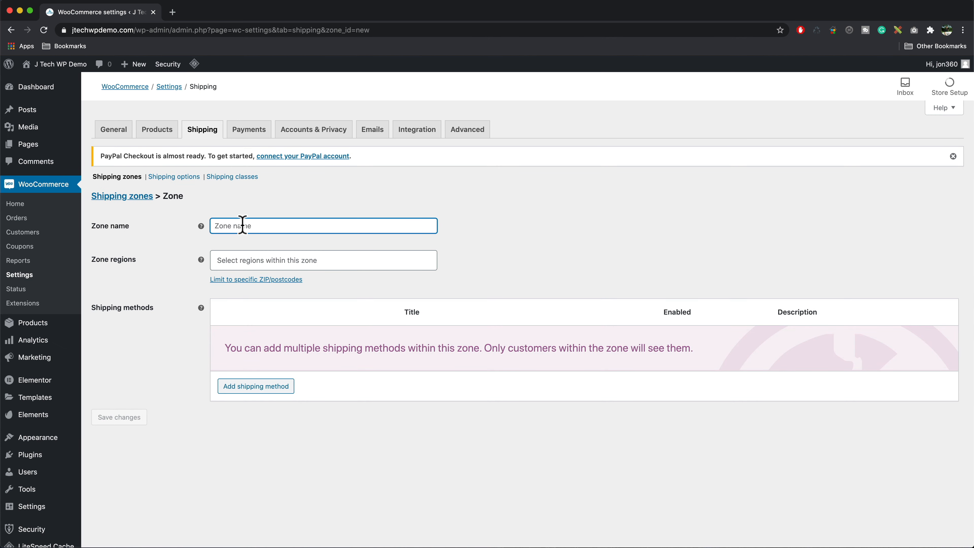
{"action": "type", "text": "UK"}
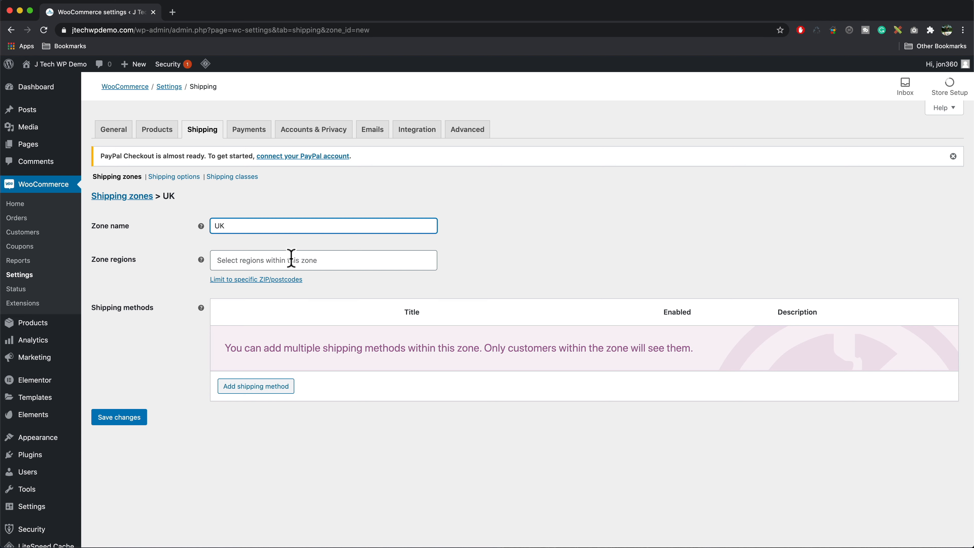
{"action": "left_click", "coordinate": [292, 260]}
{"action": "type", "text": "united ki"}
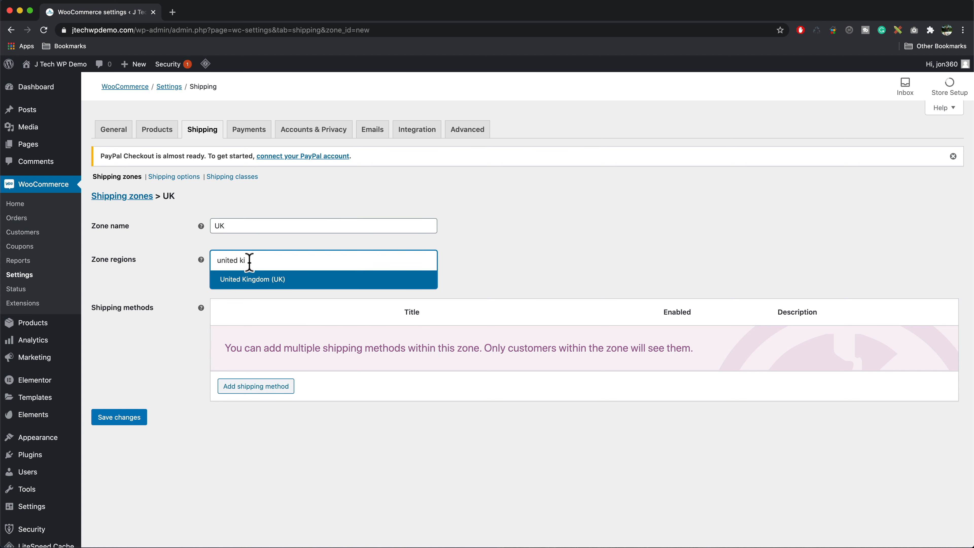
{"action": "left_click", "coordinate": [255, 280]}
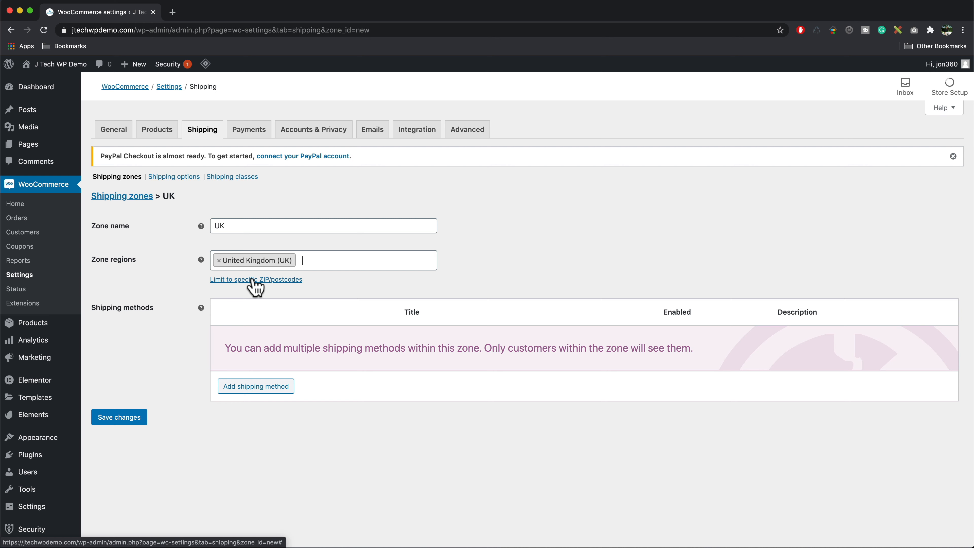
{"action": "left_click", "coordinate": [123, 420]}
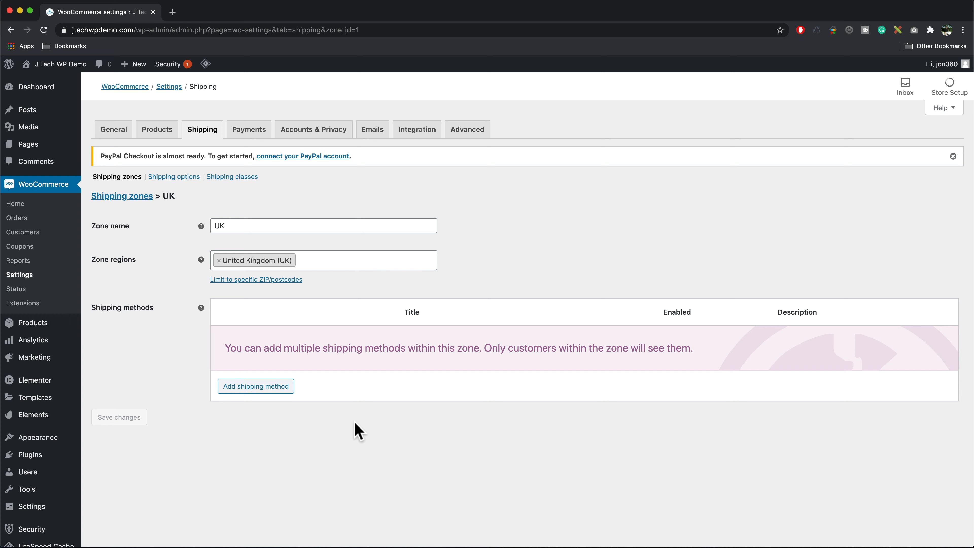
Add a Flat rate shipping method to the UK zone and save its settings.
{"action": "left_click", "coordinate": [264, 388]}
{"action": "left_click", "coordinate": [410, 309]}
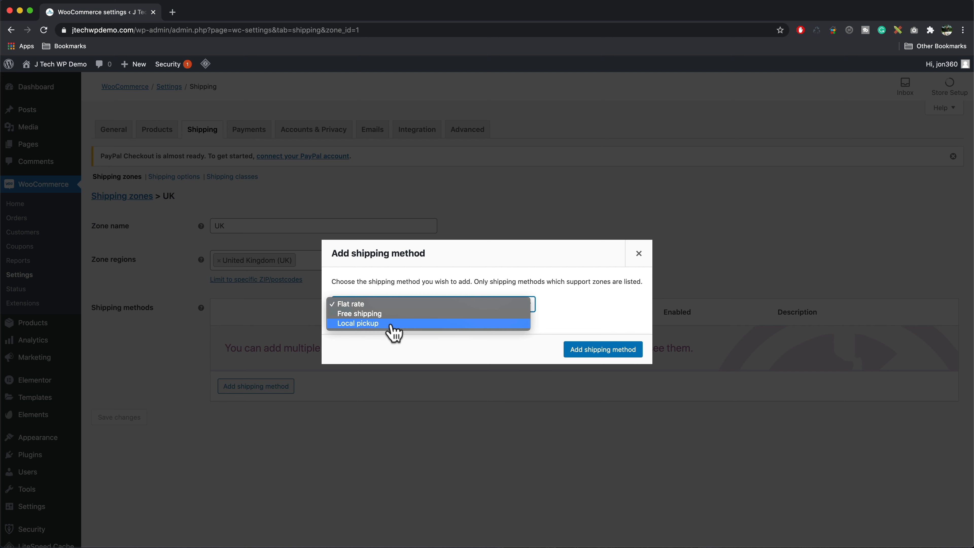
{"action": "left_click", "coordinate": [395, 306]}
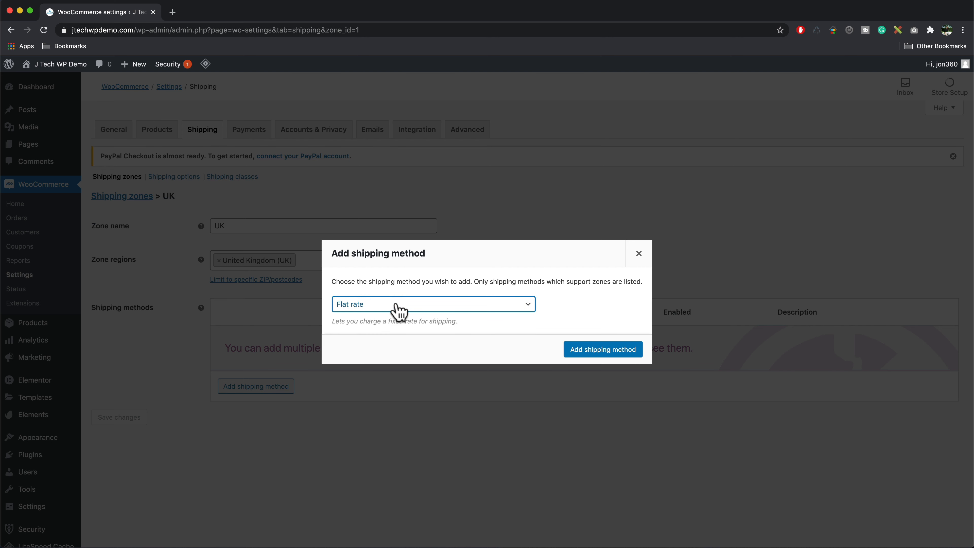
{"action": "left_click", "coordinate": [610, 350]}
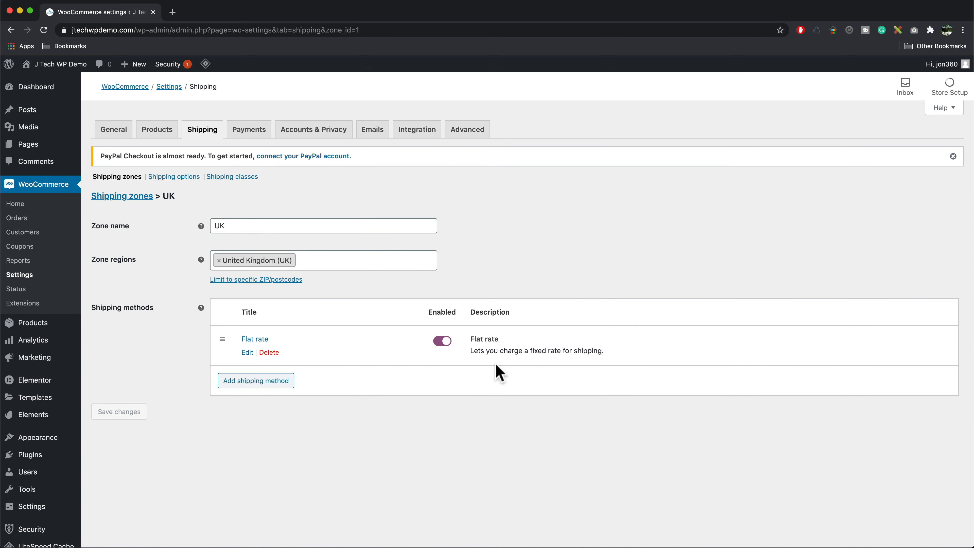
{"action": "left_click", "coordinate": [248, 353]}
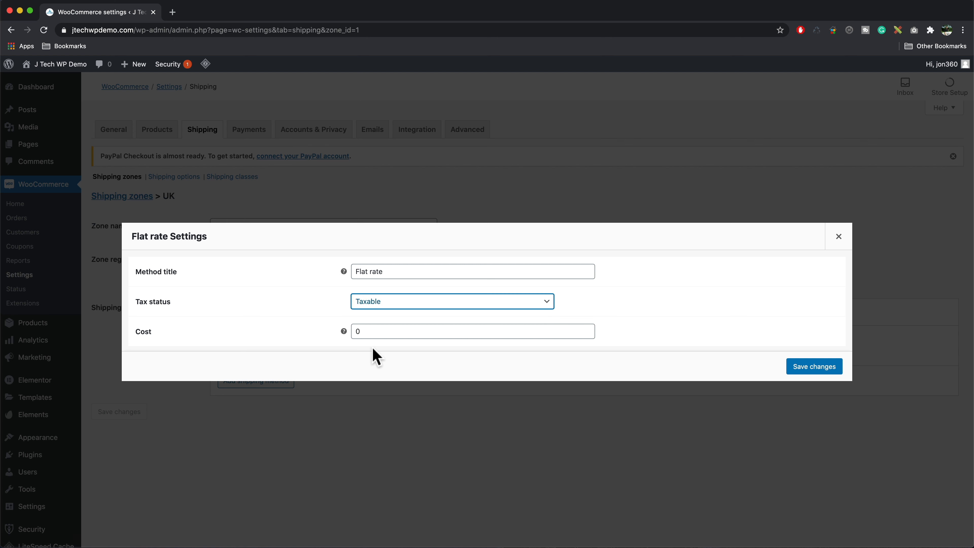
{"action": "double_click", "coordinate": [365, 331]}
{"action": "mouse_move", "coordinate": [339, 330]}
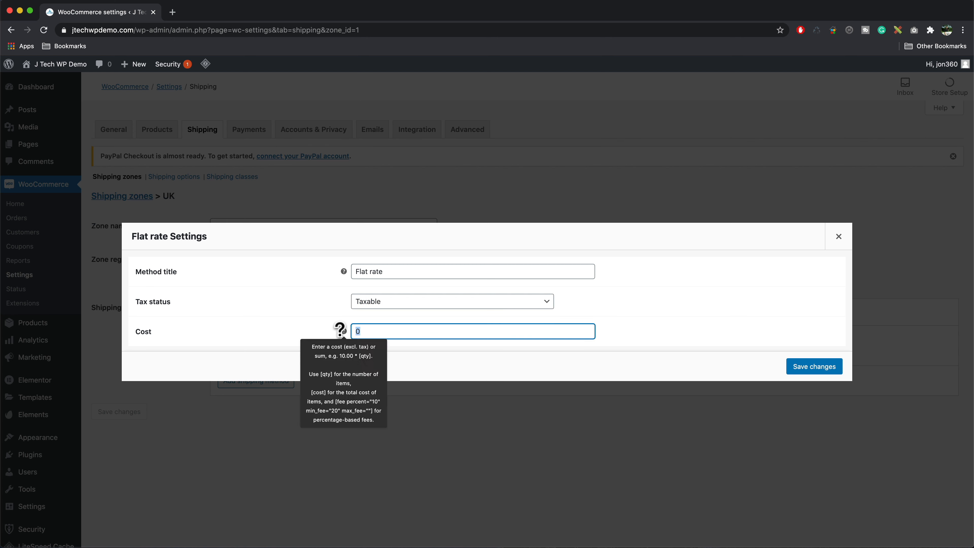
{"action": "left_click", "coordinate": [825, 368]}
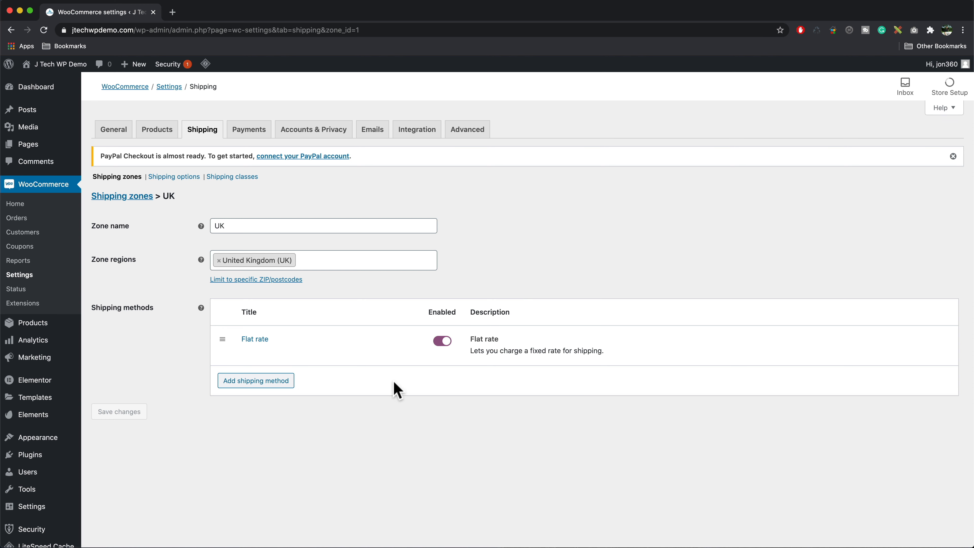
Clear the Flat rate base cost so it is empty and save again.
{"action": "left_click", "coordinate": [246, 351]}
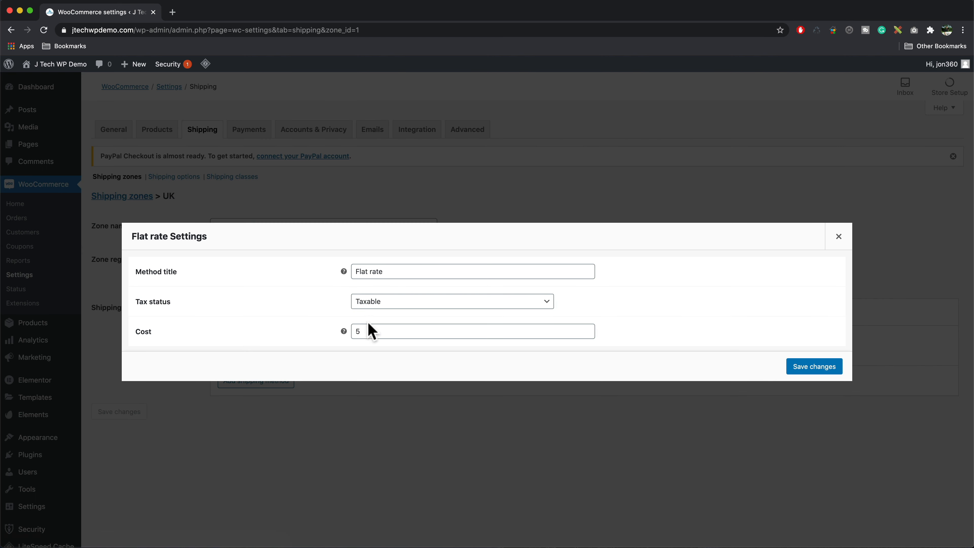
{"action": "left_click", "coordinate": [369, 331]}
{"action": "mouse_move", "coordinate": [343, 332]}
{"action": "key", "text": "BackSpace"}
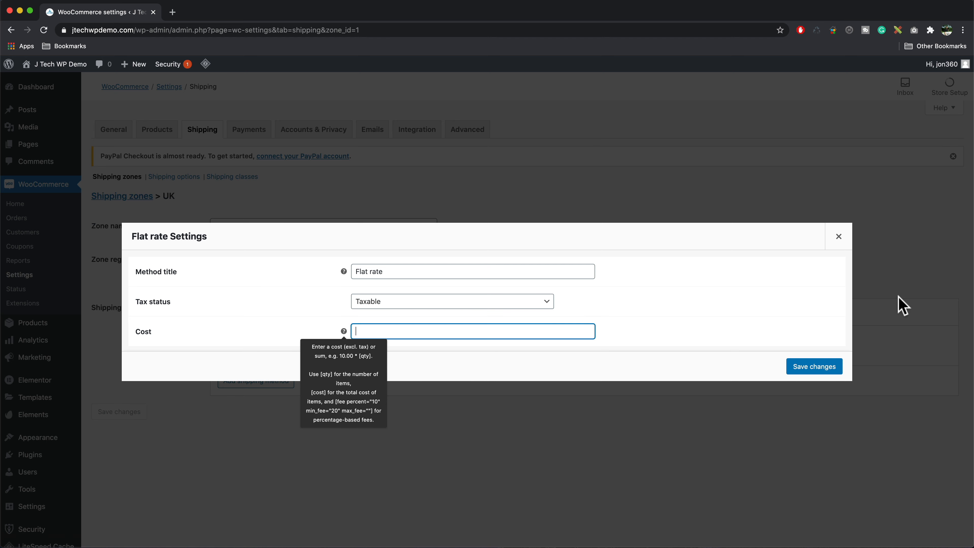
{"action": "left_click", "coordinate": [834, 367]}
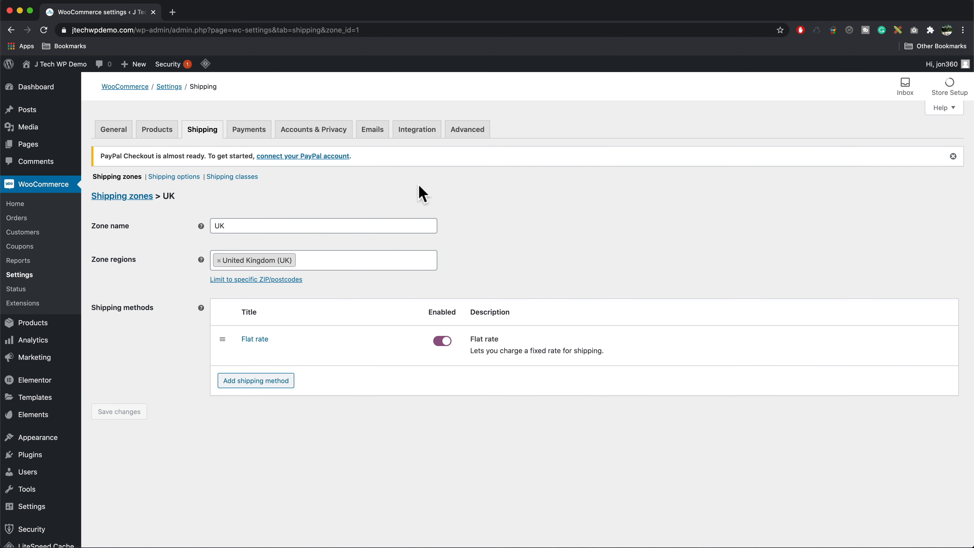
Add the Small and Medium shipping classes, each with a matching description.
{"action": "left_click", "coordinate": [232, 177]}
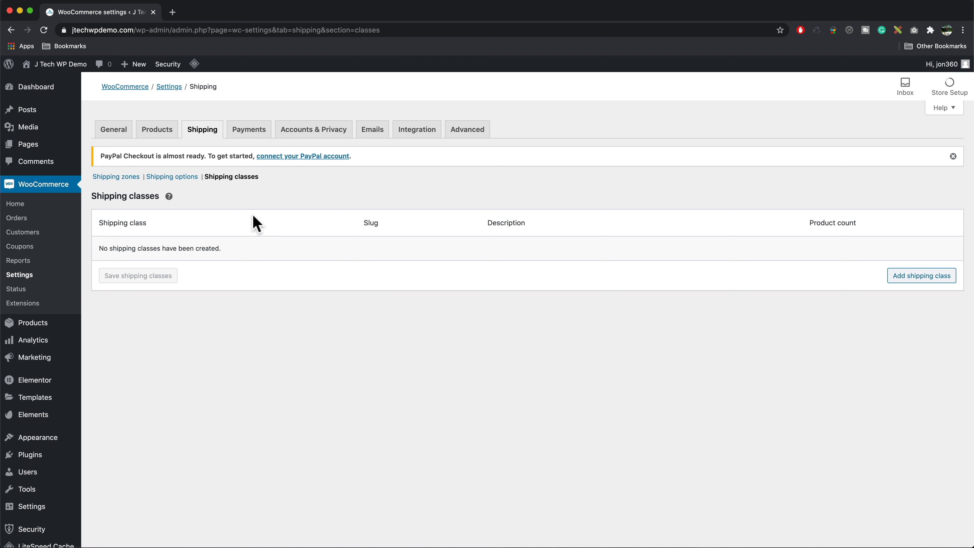
{"action": "left_click", "coordinate": [924, 277]}
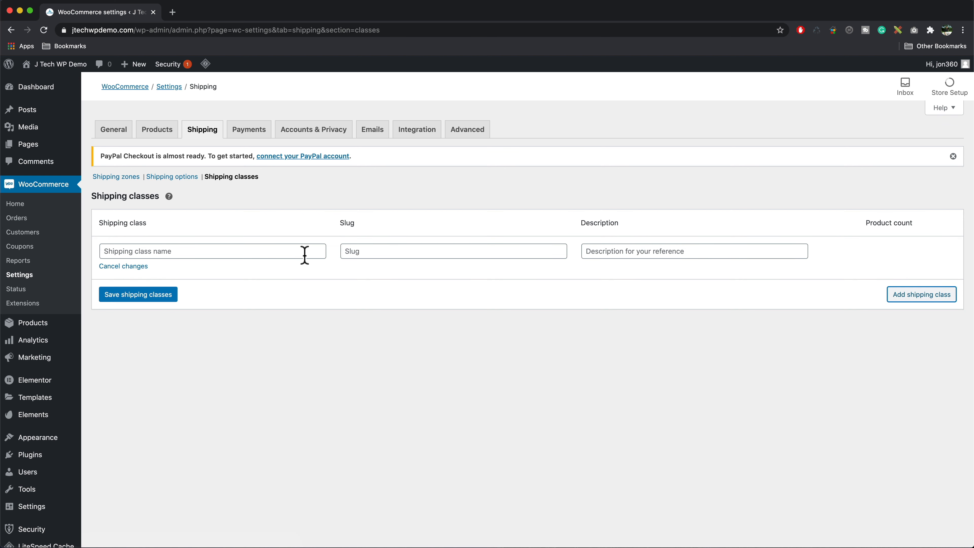
{"action": "left_click", "coordinate": [244, 253]}
{"action": "type", "text": "Small"}
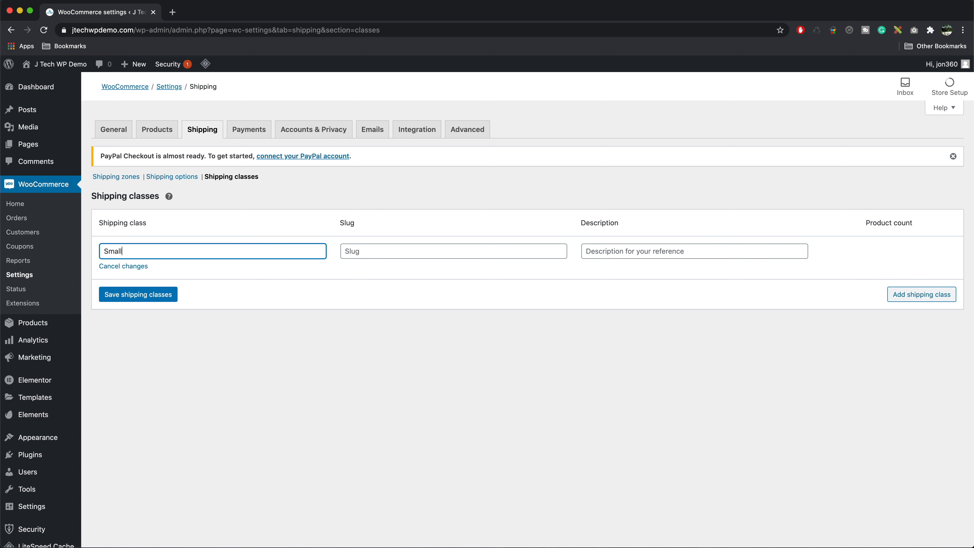
{"action": "left_click", "coordinate": [629, 255]}
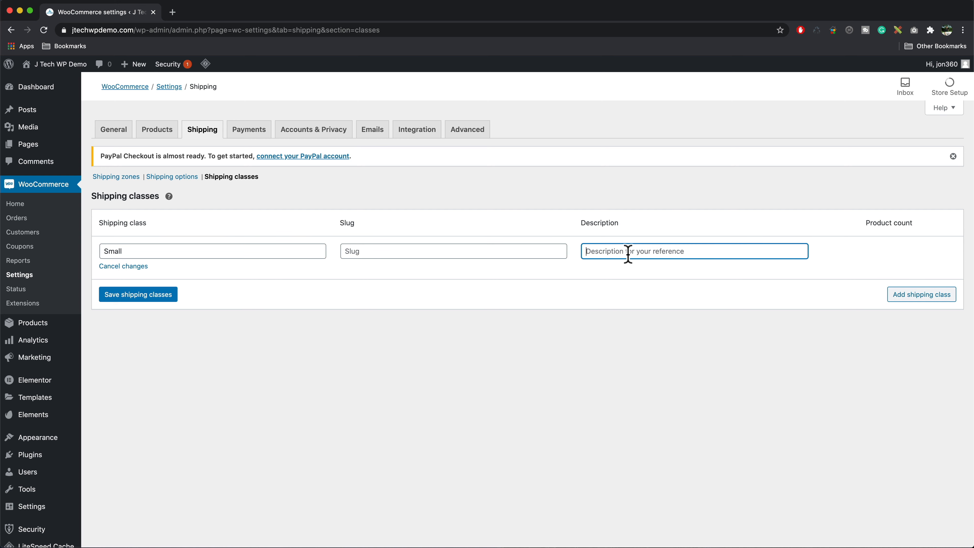
{"action": "type", "text": "Small"}
{"action": "left_click", "coordinate": [935, 299]}
{"action": "left_click", "coordinate": [251, 296]}
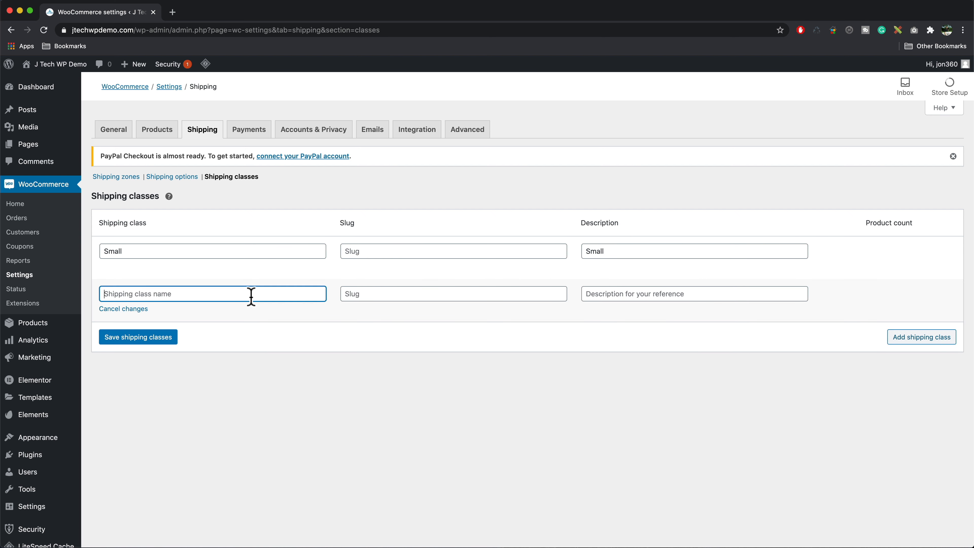
{"action": "type", "text": "Medium"}
{"action": "left_click", "coordinate": [635, 296]}
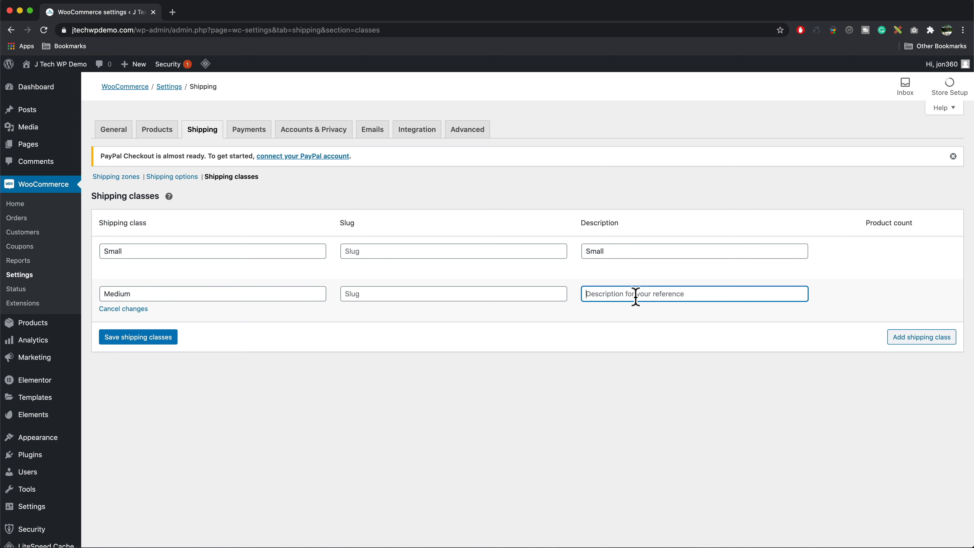
{"action": "type", "text": "Medium"}
Add a Large shipping class described as 'Large' and save all three classes.
{"action": "left_click", "coordinate": [941, 341]}
{"action": "left_click", "coordinate": [237, 337]}
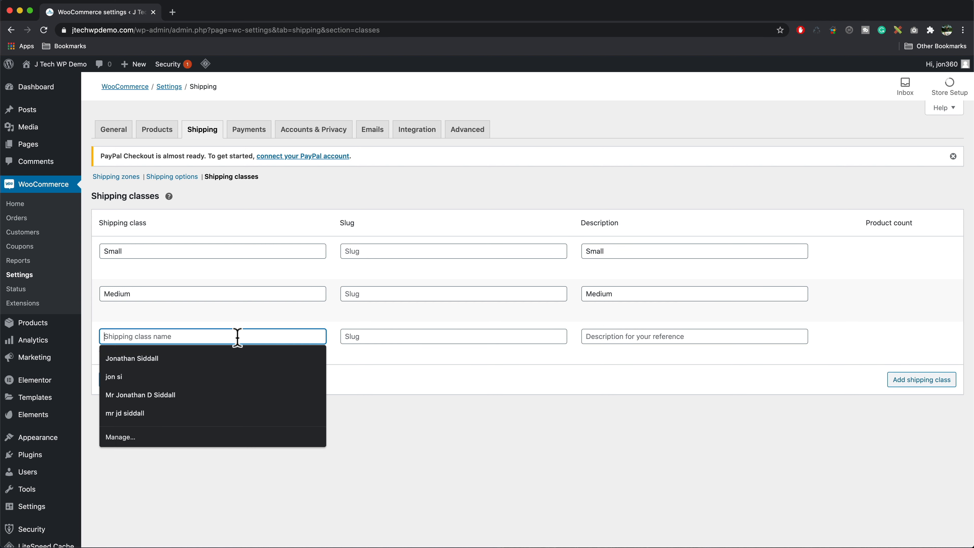
{"action": "type", "text": "Large"}
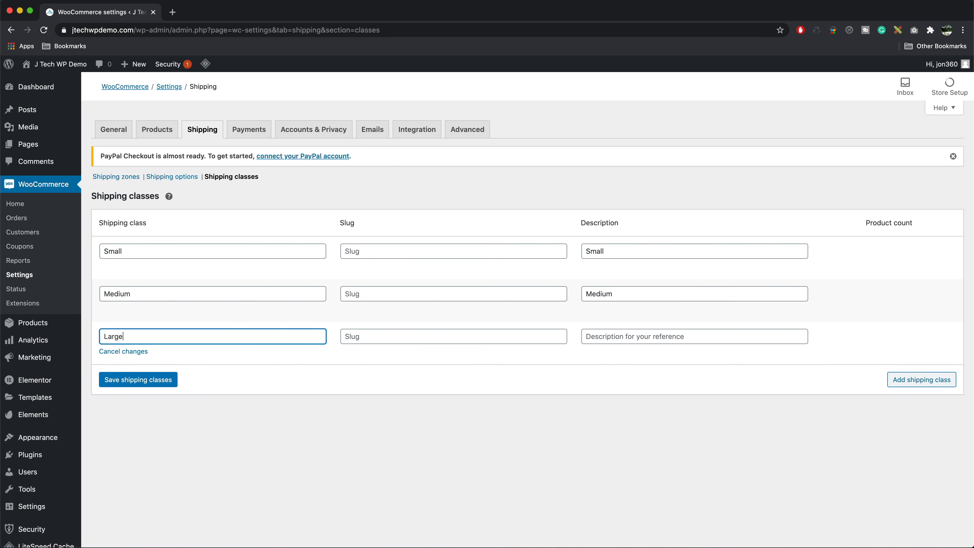
{"action": "left_click", "coordinate": [597, 338]}
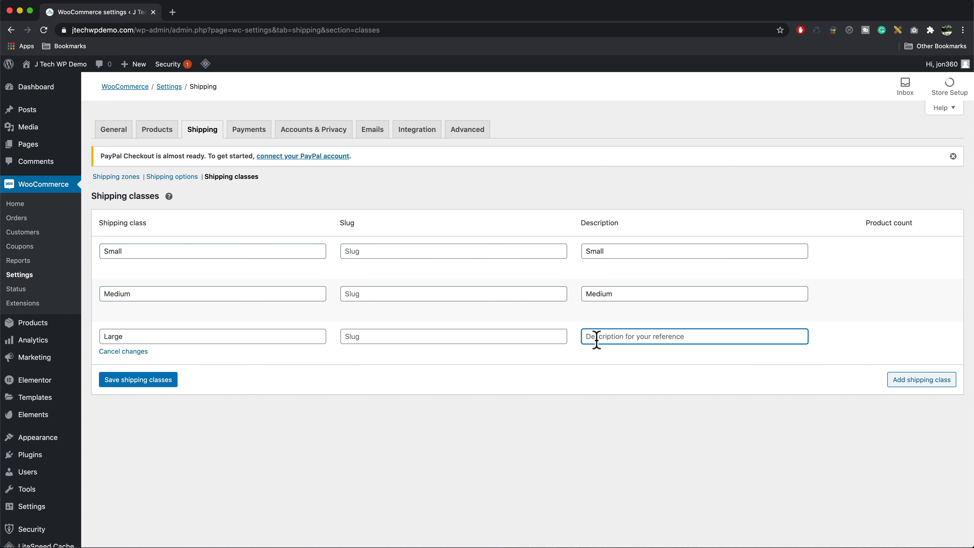
{"action": "type", "text": "a"}
{"action": "key", "text": "BackSpace"}
{"action": "type", "text": "Large"}
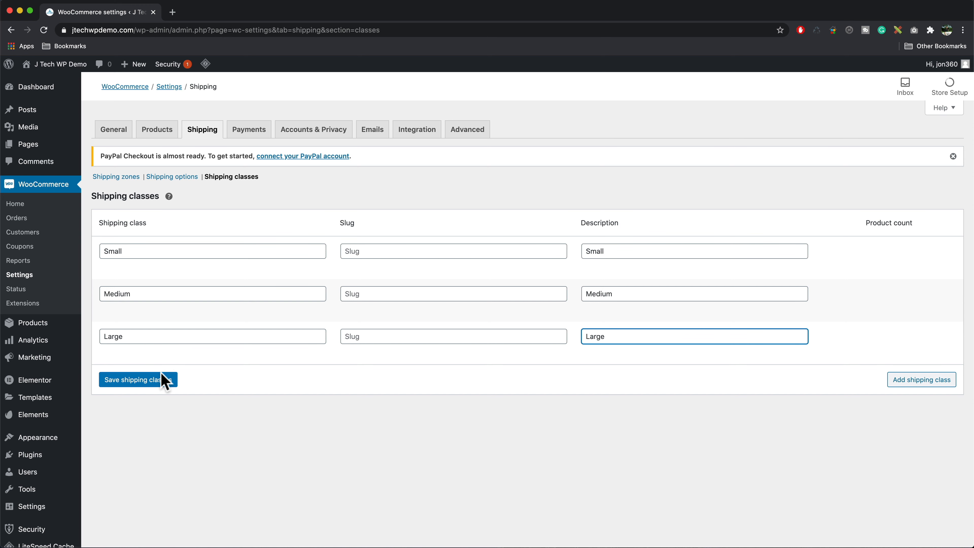
{"action": "left_click", "coordinate": [157, 381]}
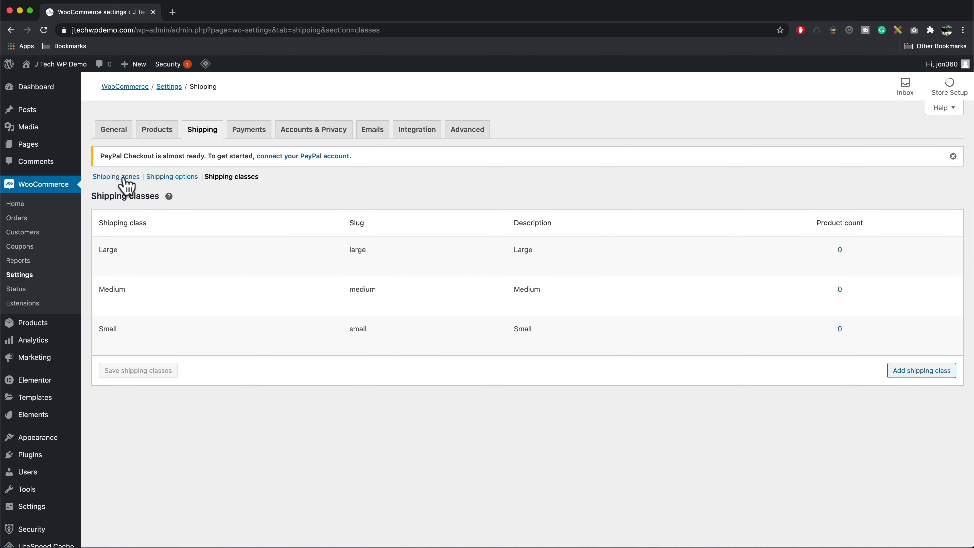
On the UK zone's Flat rate, enter class costs of 2.50 Small, 5 Medium and 7.5 Large.
{"action": "left_click", "coordinate": [124, 178]}
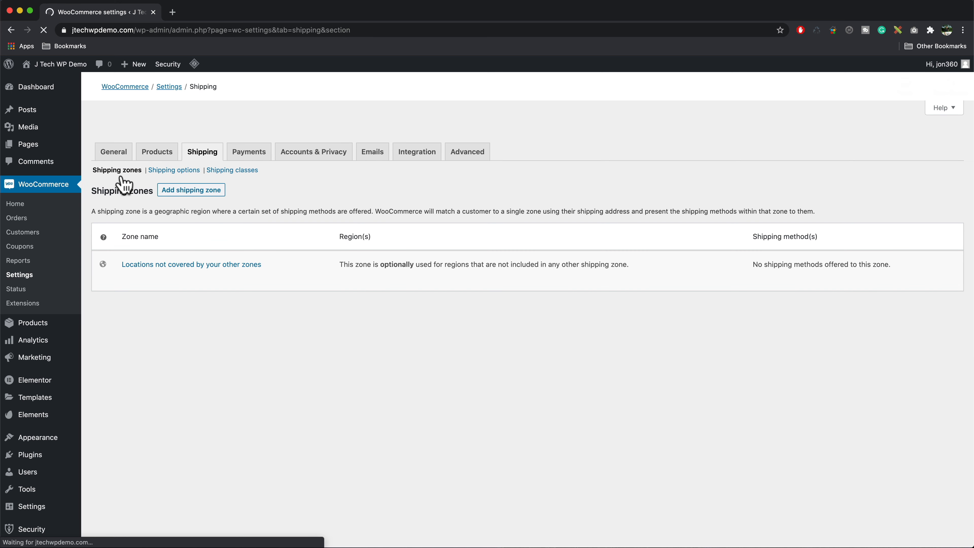
{"action": "mouse_move", "coordinate": [129, 313]}
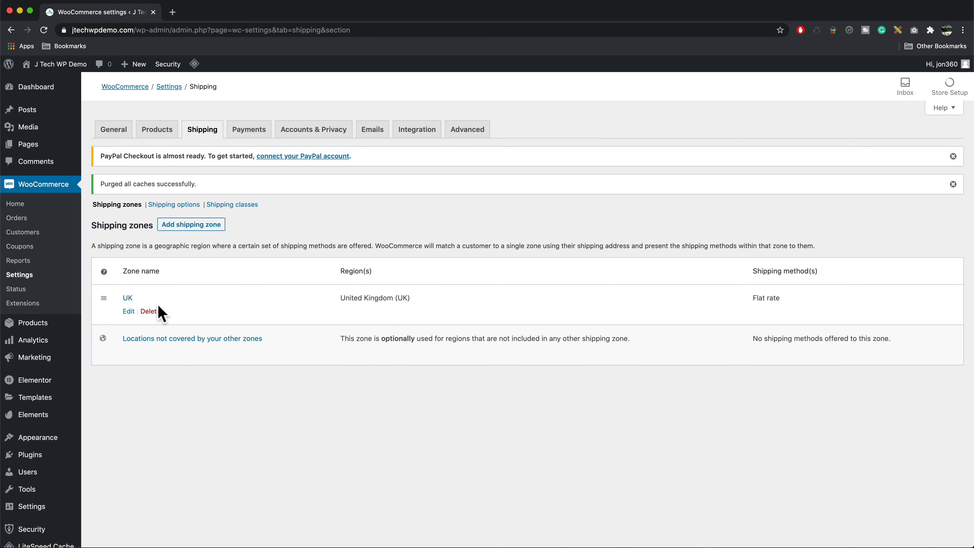
{"action": "left_click", "coordinate": [128, 312]}
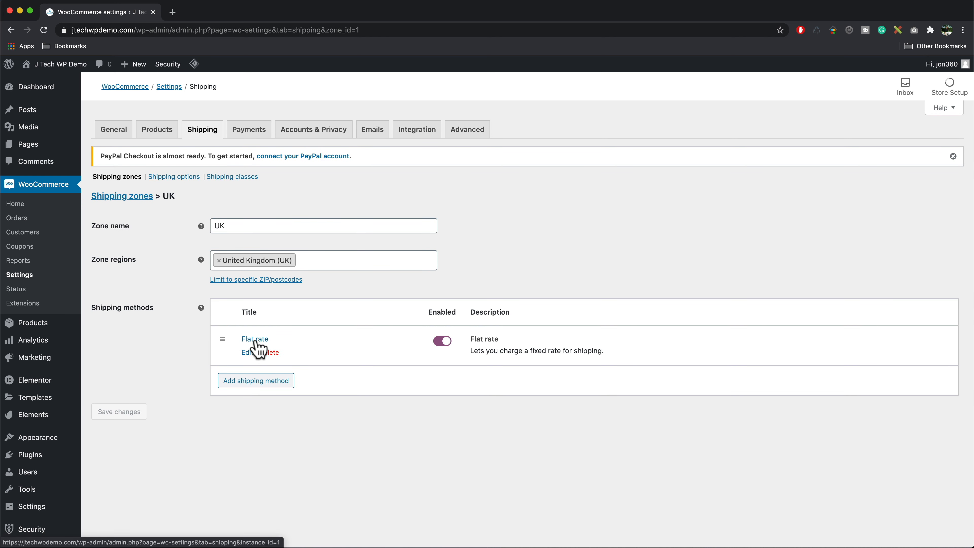
{"action": "left_click", "coordinate": [245, 353]}
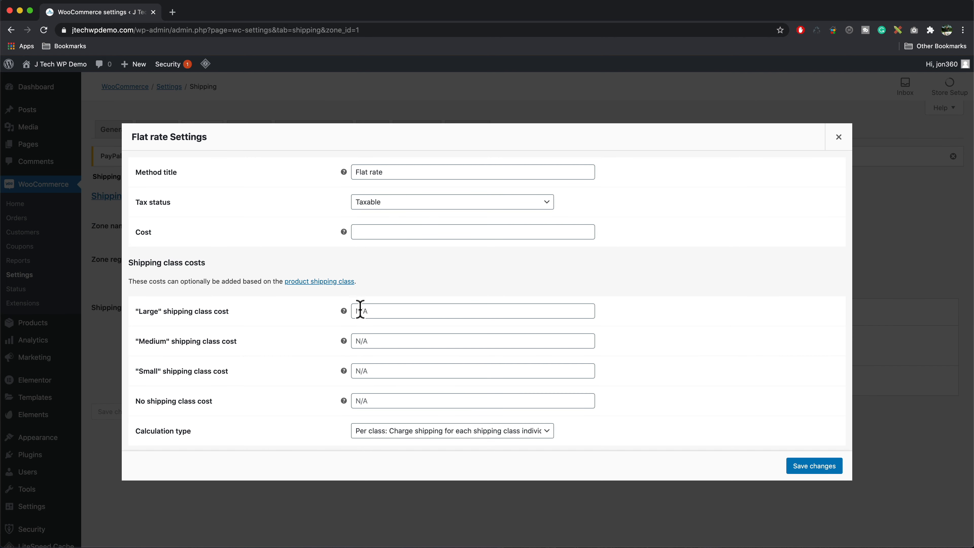
{"action": "left_click", "coordinate": [376, 372]}
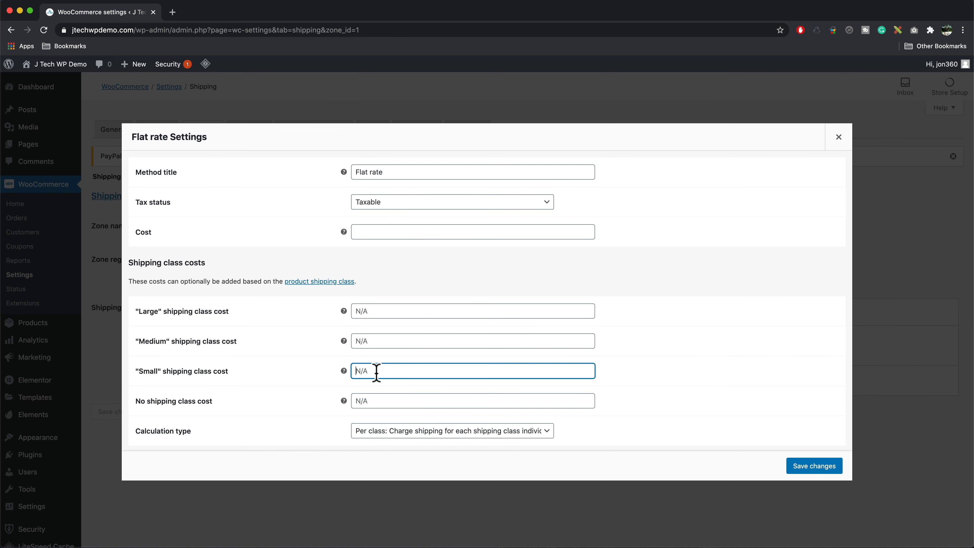
{"action": "type", "text": "2.50"}
{"action": "left_click", "coordinate": [391, 341]}
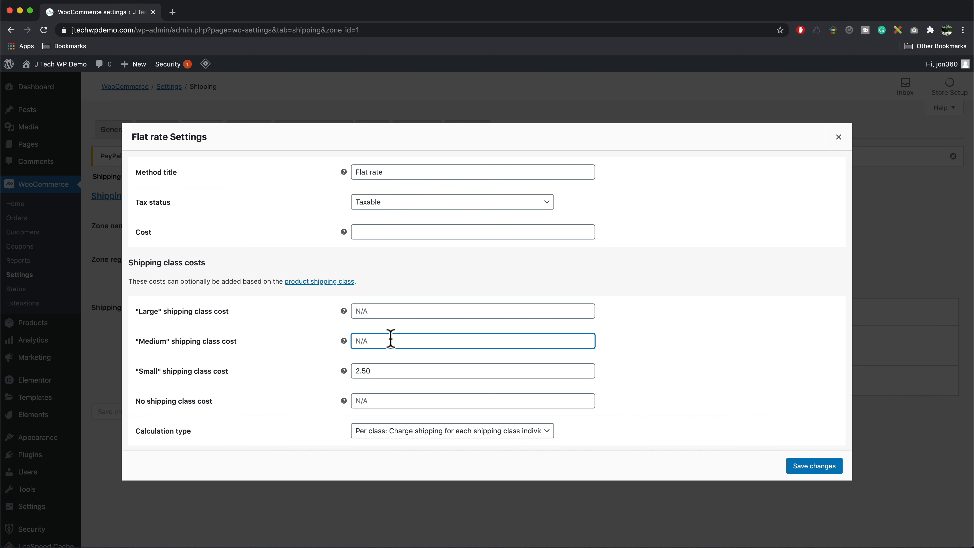
{"action": "type", "text": "5"}
{"action": "left_click", "coordinate": [407, 310]}
{"action": "type", "text": "7"}
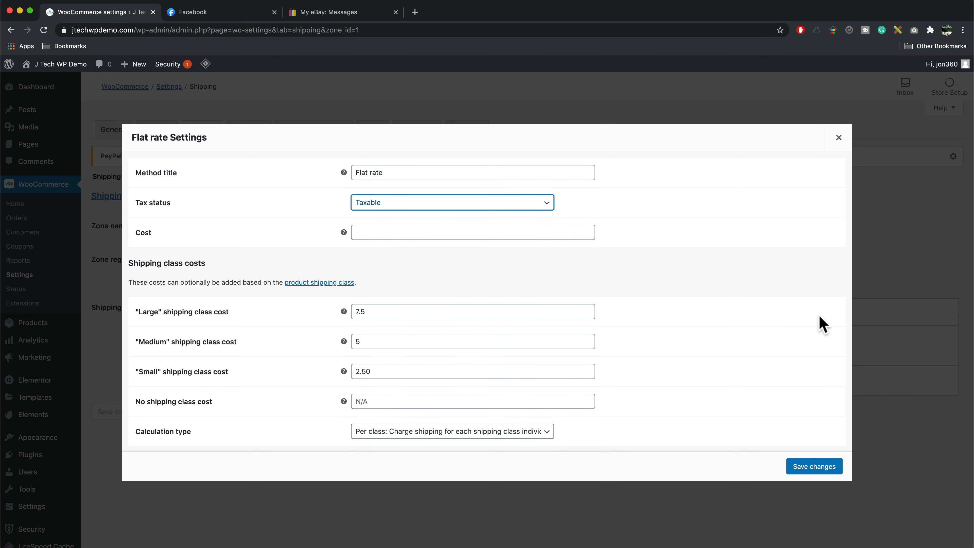
Set the flat rate's tax status to None, keep per-class calculation, and save.
{"action": "left_click", "coordinate": [549, 205]}
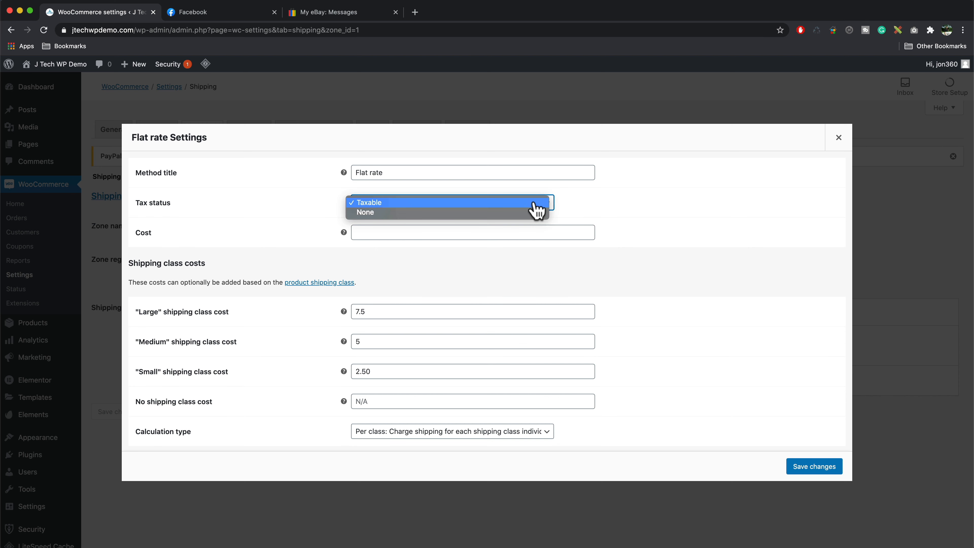
{"action": "left_click", "coordinate": [503, 213]}
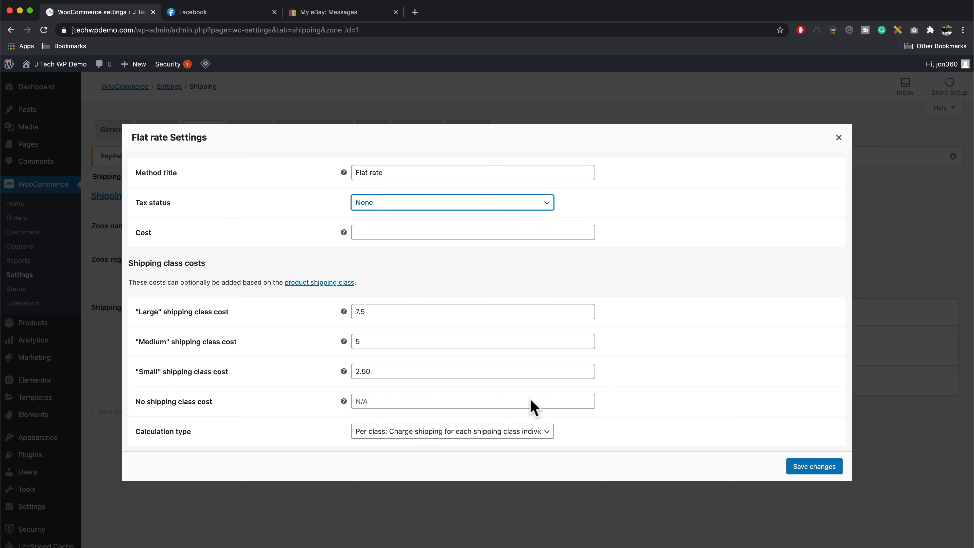
{"action": "left_click", "coordinate": [549, 433]}
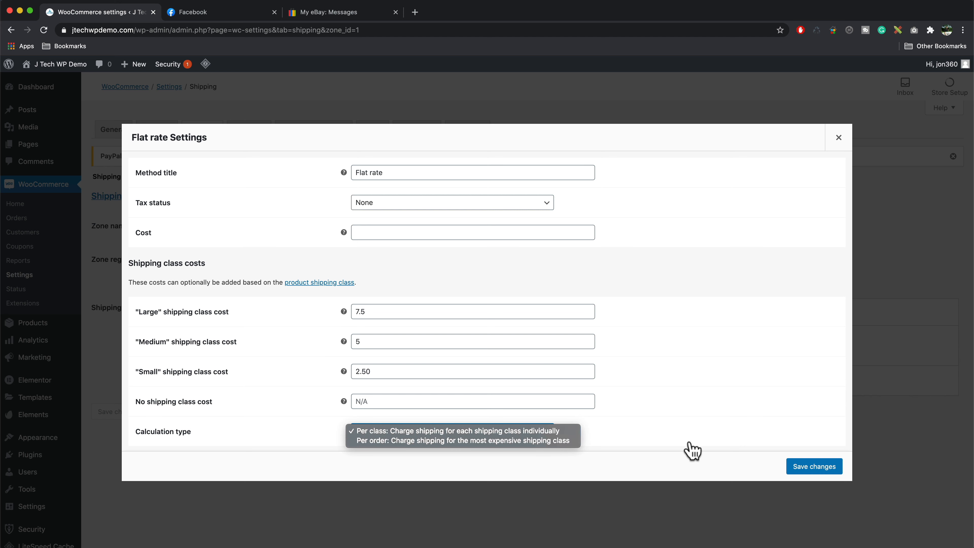
{"action": "left_click", "coordinate": [735, 468]}
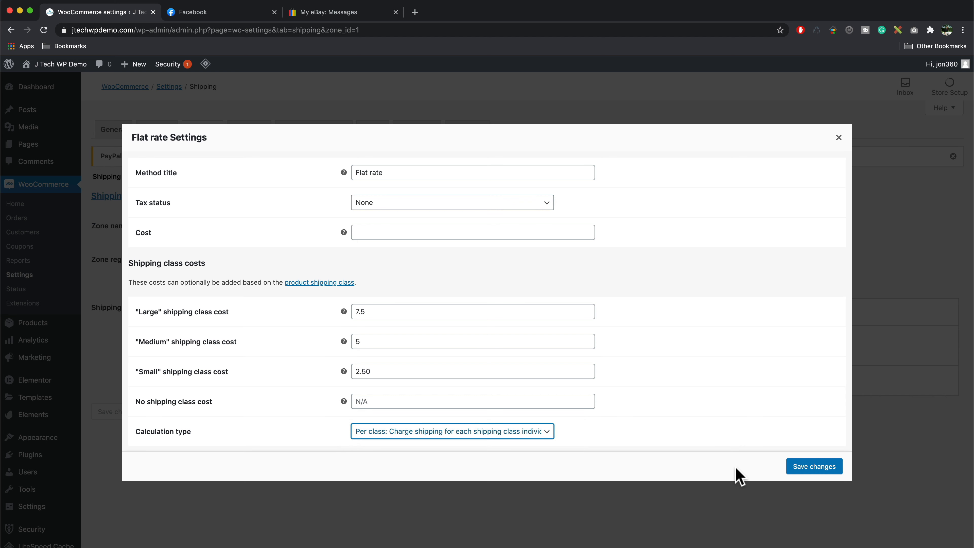
{"action": "left_click", "coordinate": [814, 469]}
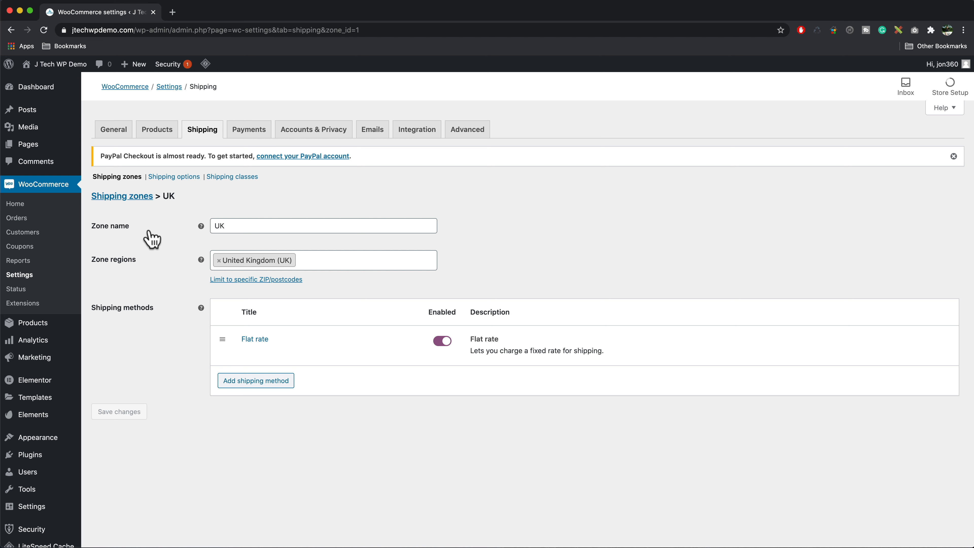
Create a new product attribute named Colour.
{"action": "mouse_move", "coordinate": [68, 319]}
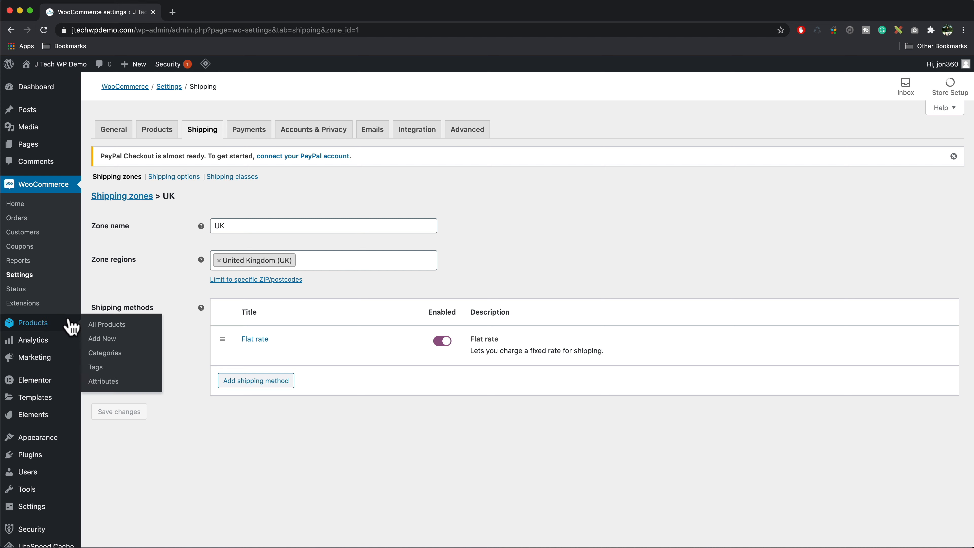
{"action": "left_click", "coordinate": [106, 382]}
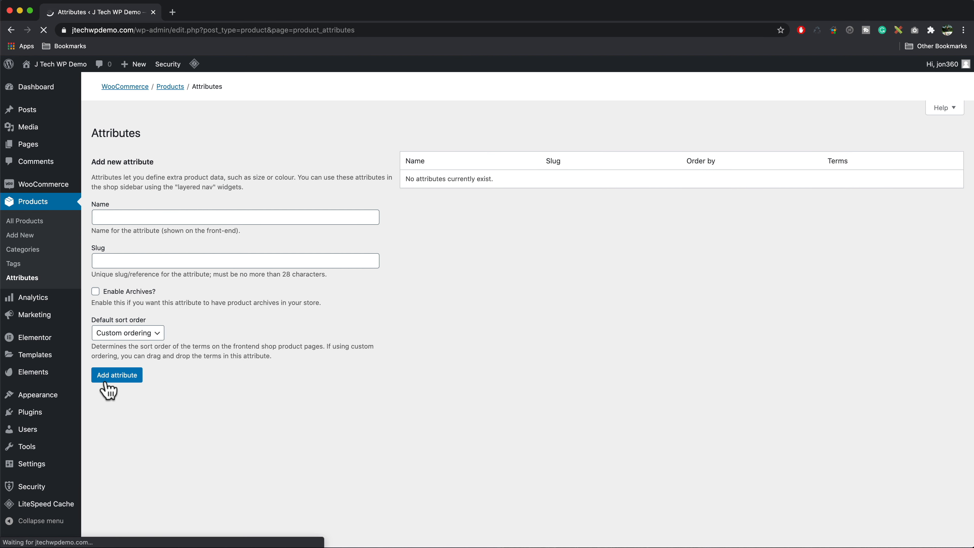
{"action": "left_click", "coordinate": [123, 238]}
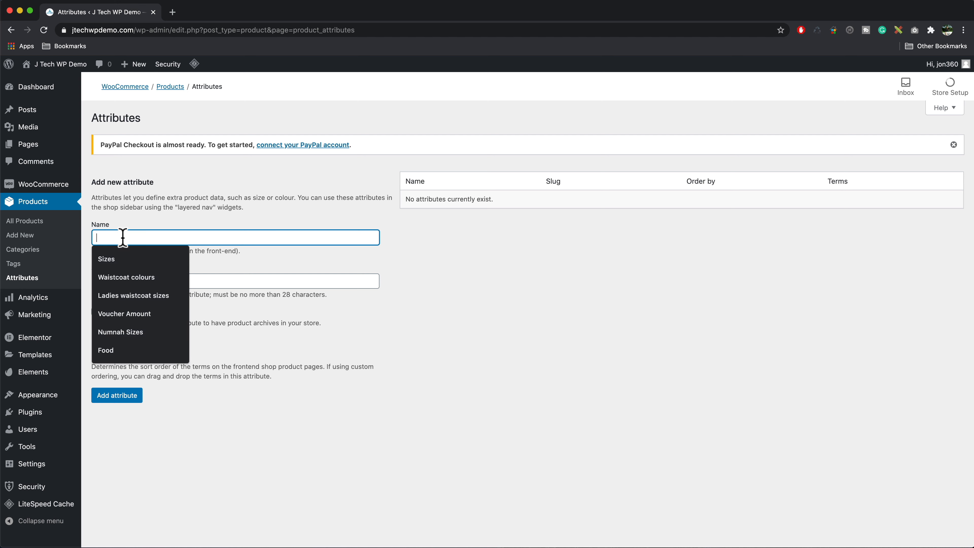
{"action": "type", "text": "Co"}
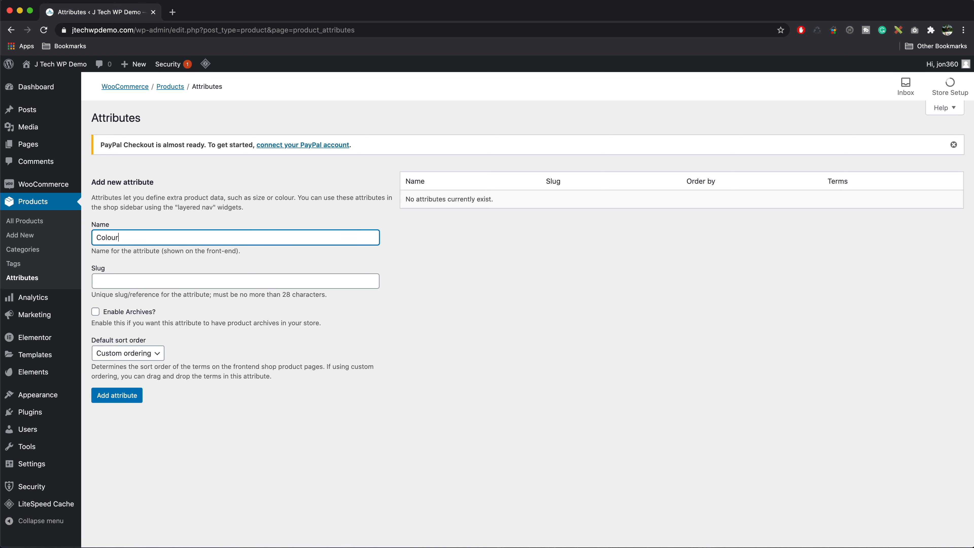
{"action": "type", "text": "lour"}
{"action": "left_click", "coordinate": [123, 397]}
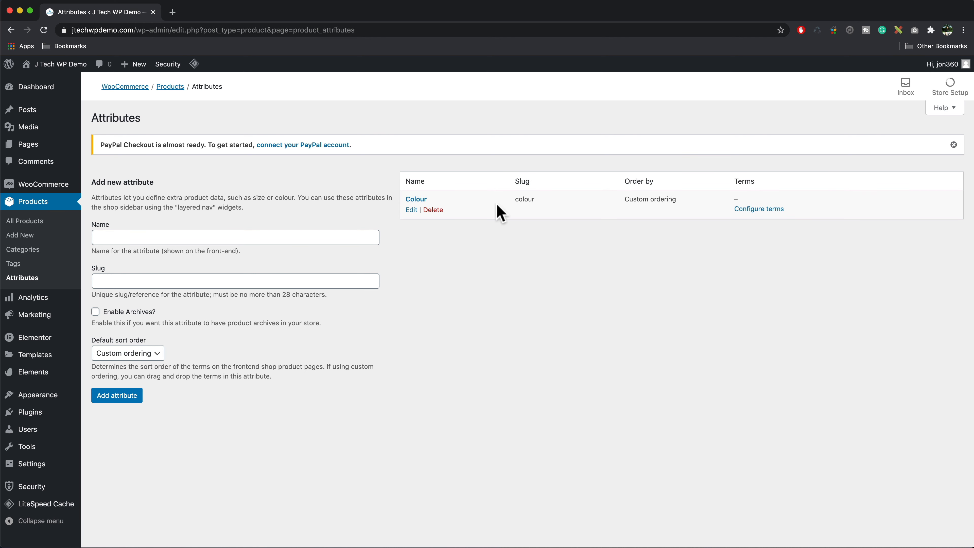
Add Red, Blue and Green as terms of the Colour attribute.
{"action": "left_click", "coordinate": [771, 210]}
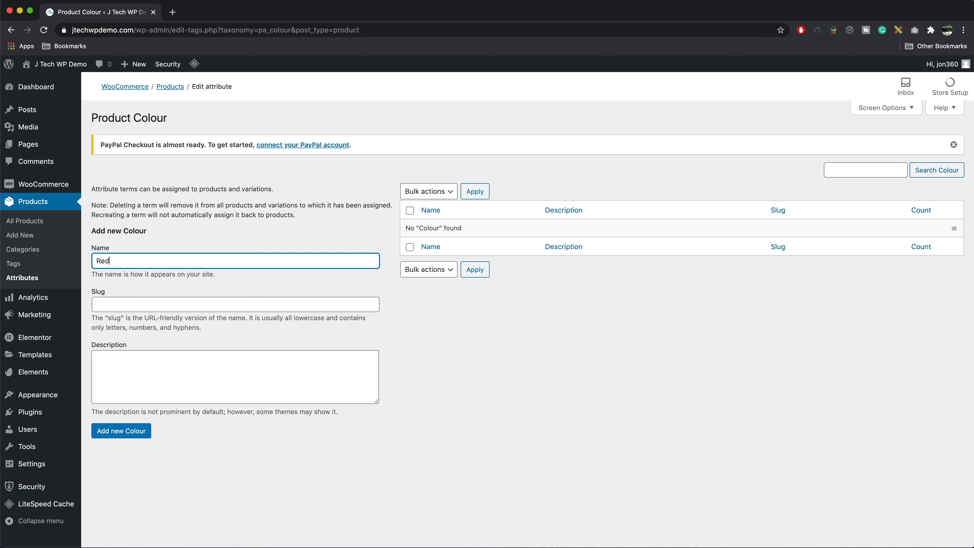
{"action": "left_click", "coordinate": [128, 434]}
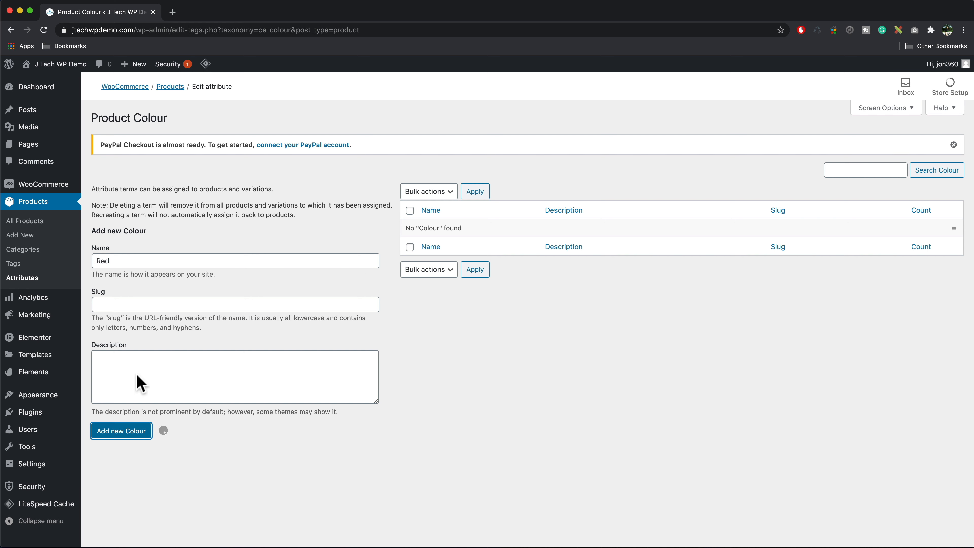
{"action": "left_click", "coordinate": [129, 261]}
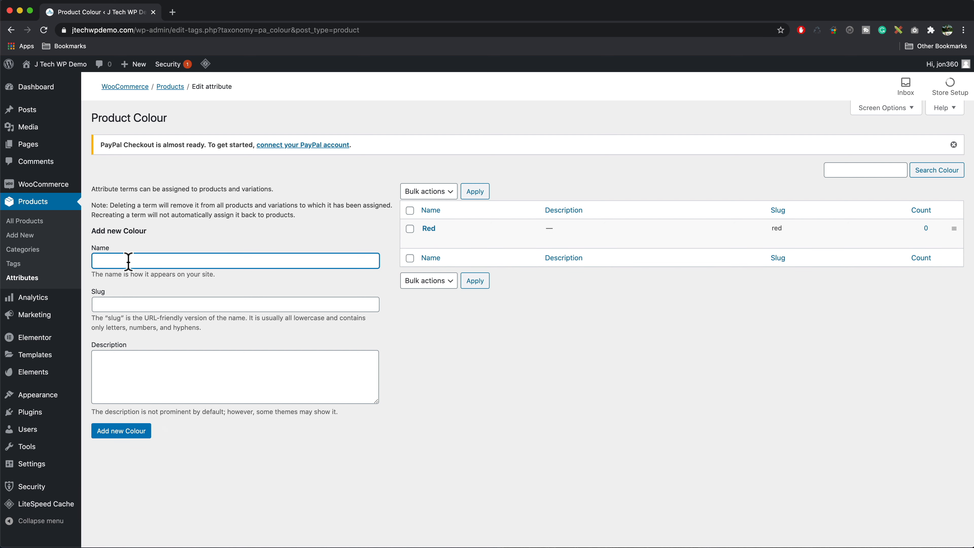
{"action": "type", "text": "Blue"}
{"action": "left_click", "coordinate": [119, 432]}
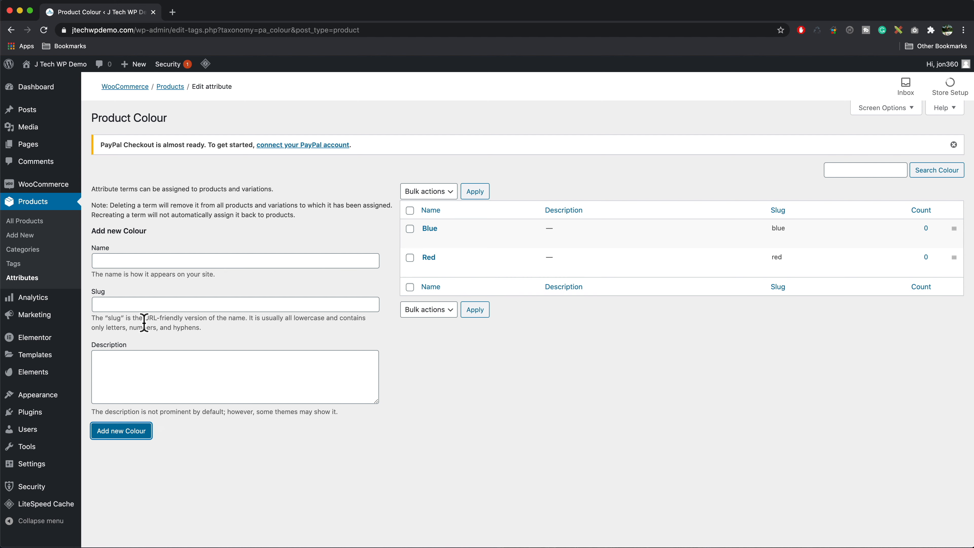
{"action": "left_click", "coordinate": [130, 263]}
{"action": "type", "text": "Gre"}
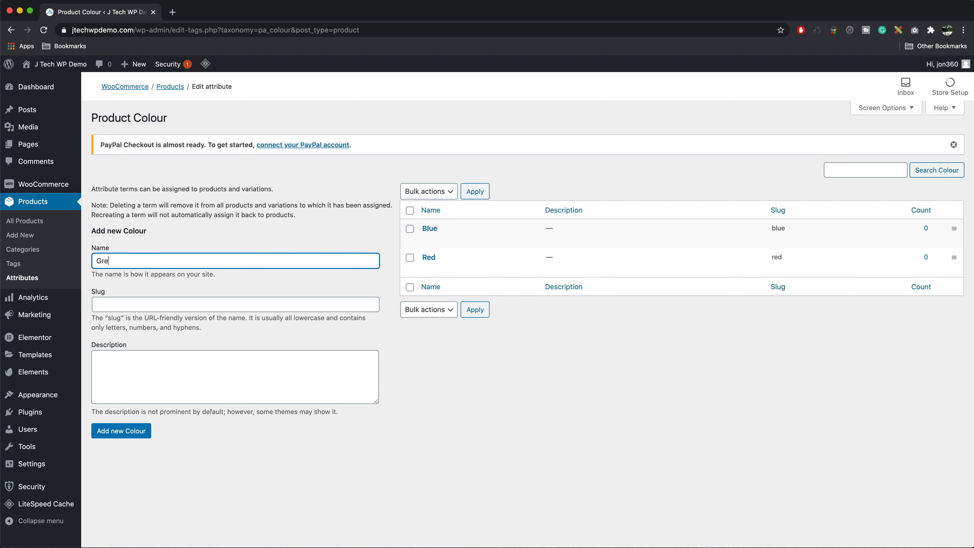
{"action": "type", "text": "en"}
{"action": "left_click", "coordinate": [131, 433]}
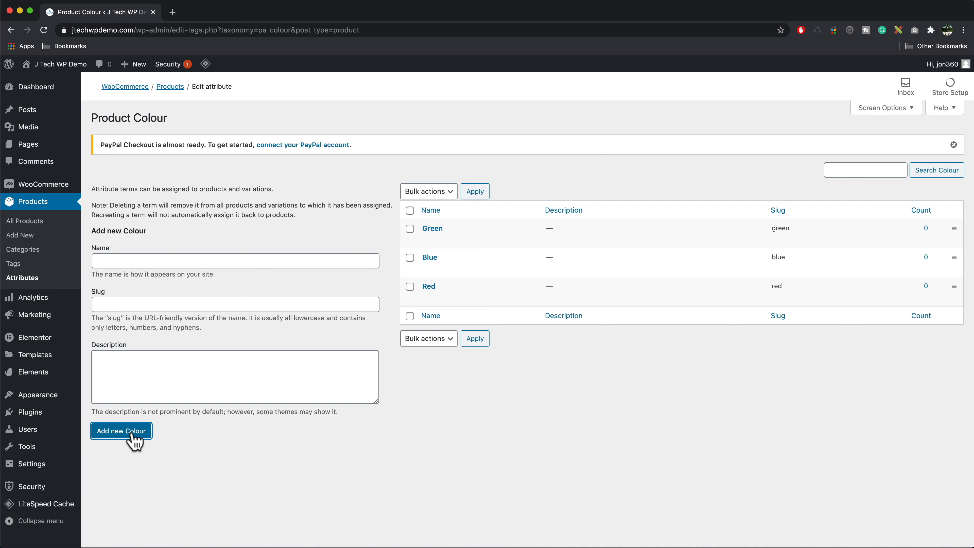
{"action": "left_click", "coordinate": [31, 280]}
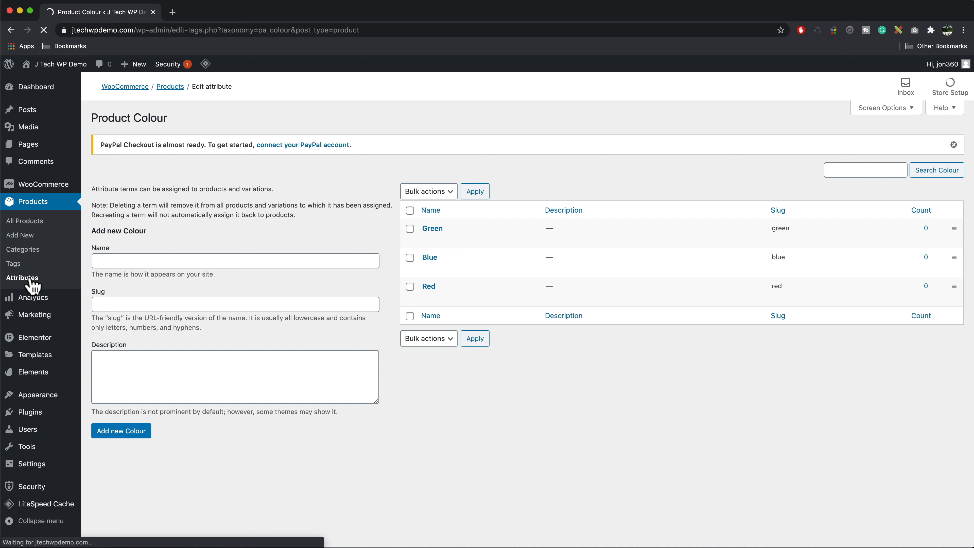
Create a new product attribute named Sizes.
{"action": "left_click", "coordinate": [123, 267]}
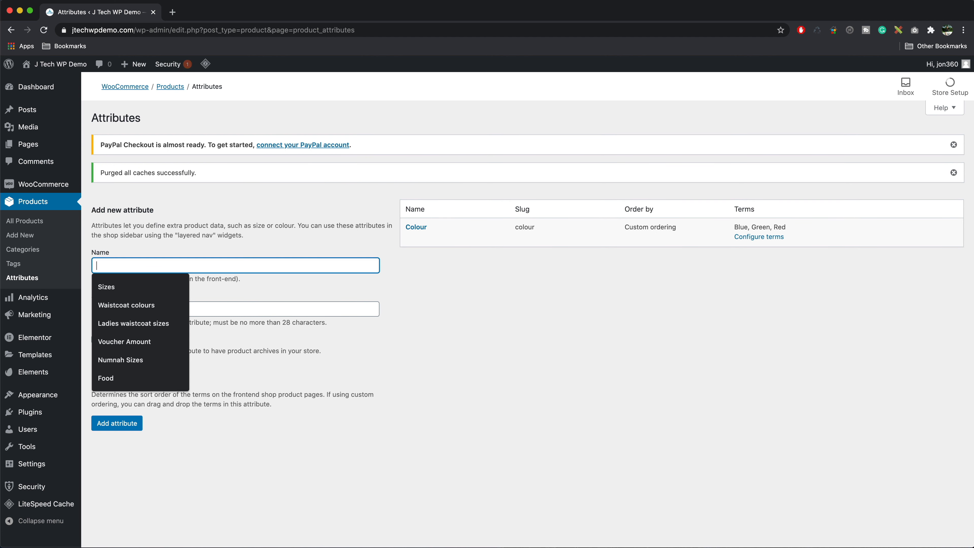
{"action": "type", "text": "Sizes"}
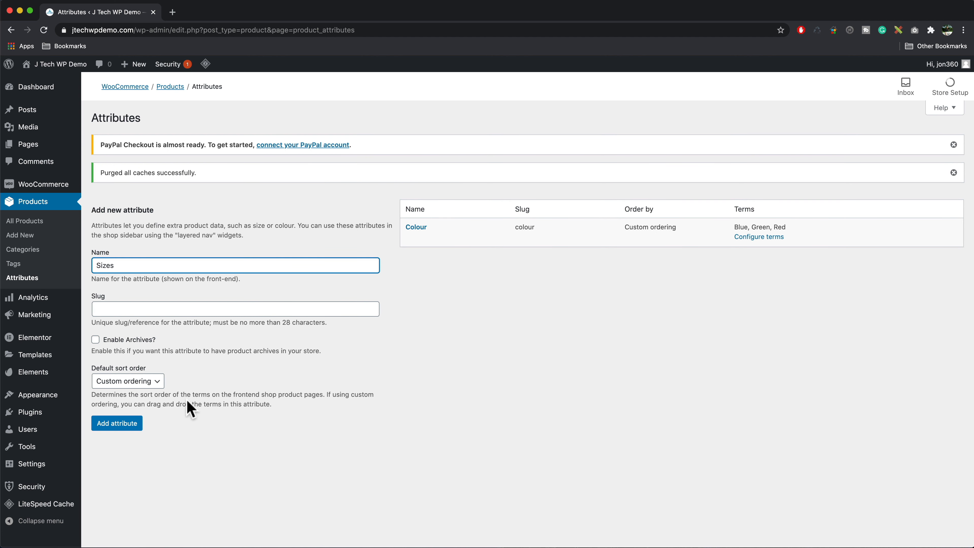
{"action": "left_click", "coordinate": [120, 426]}
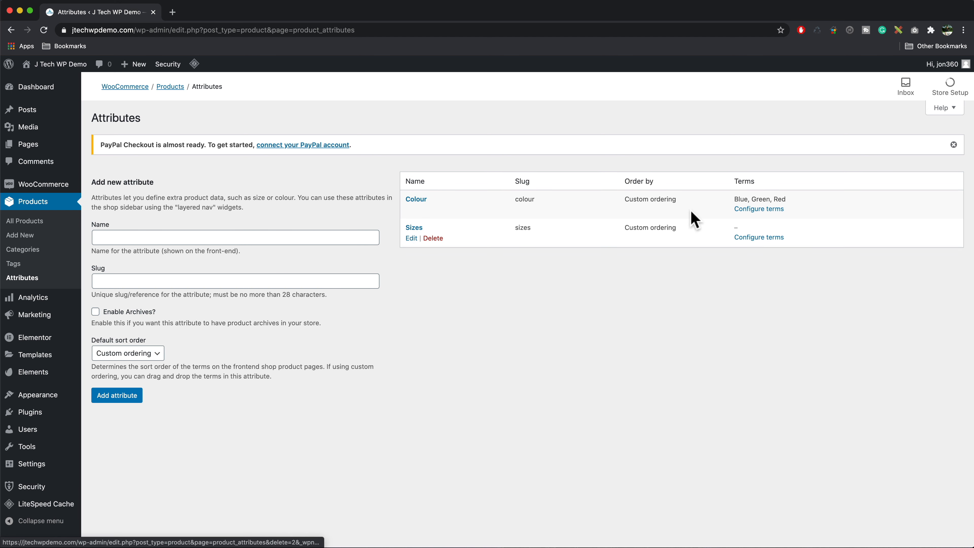
Add Small, Medium and Large size terms and move Small to the top.
{"action": "left_click", "coordinate": [765, 240]}
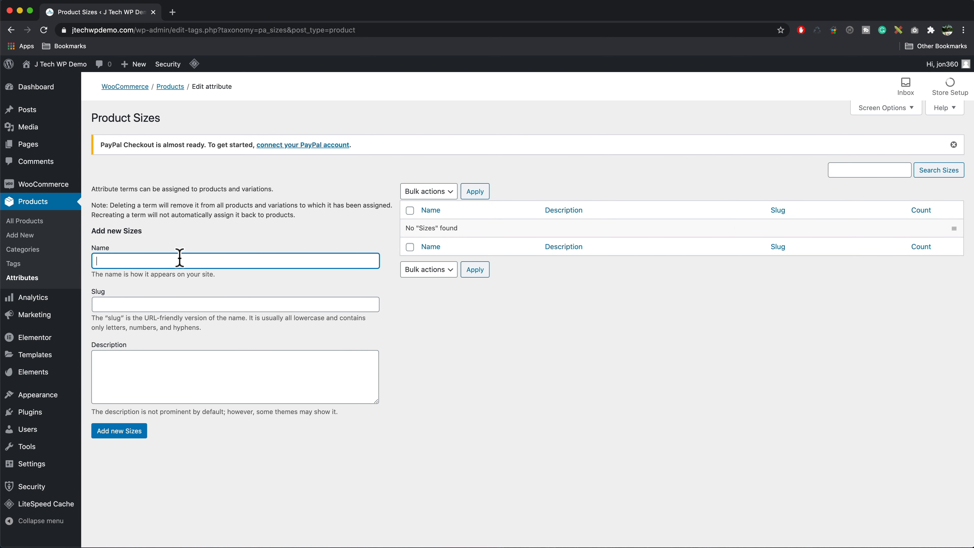
{"action": "type", "text": "Sam"}
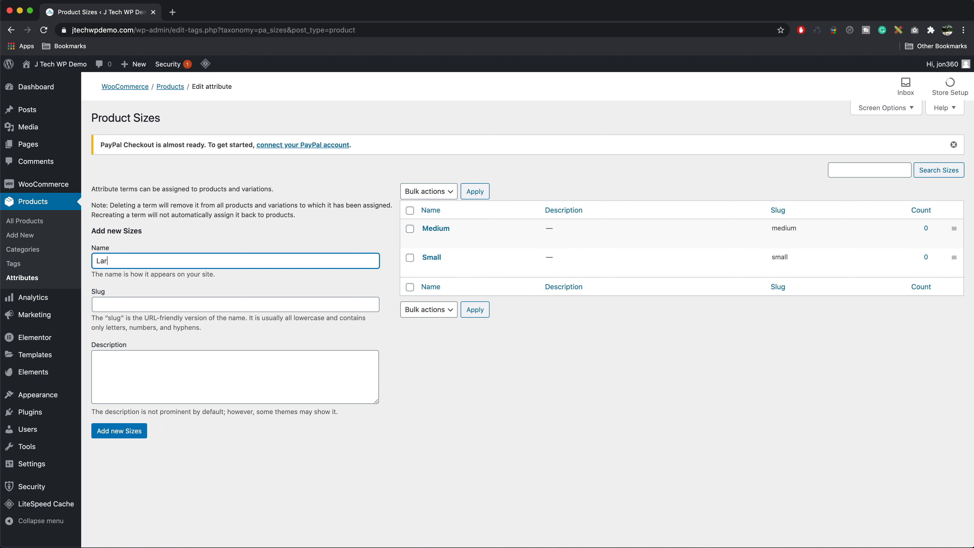
{"action": "left_click", "coordinate": [135, 434]}
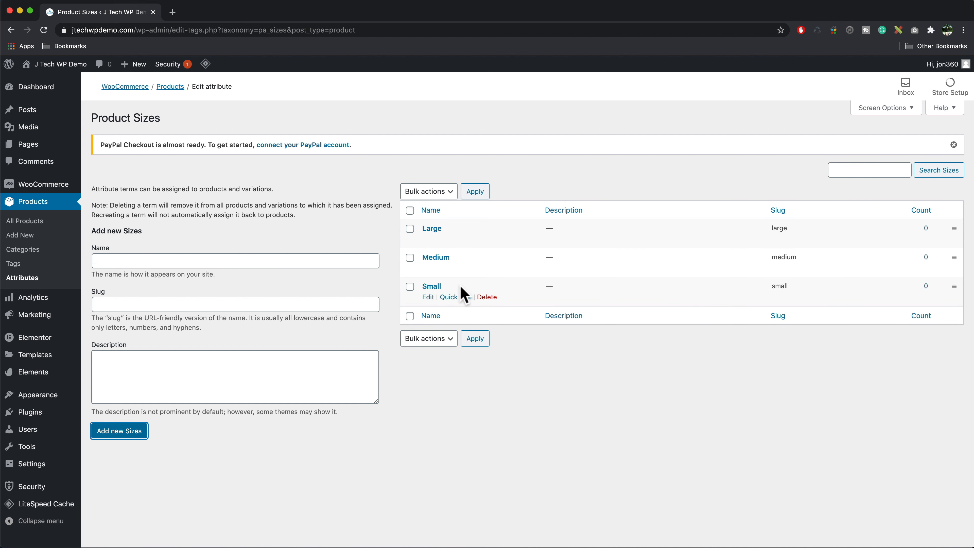
{"action": "mouse_move", "coordinate": [955, 286]}
{"action": "left_mouse_down"}
{"action": "mouse_move", "coordinate": [960, 231]}
{"action": "mouse_move", "coordinate": [953, 296]}
{"action": "left_mouse_up"}
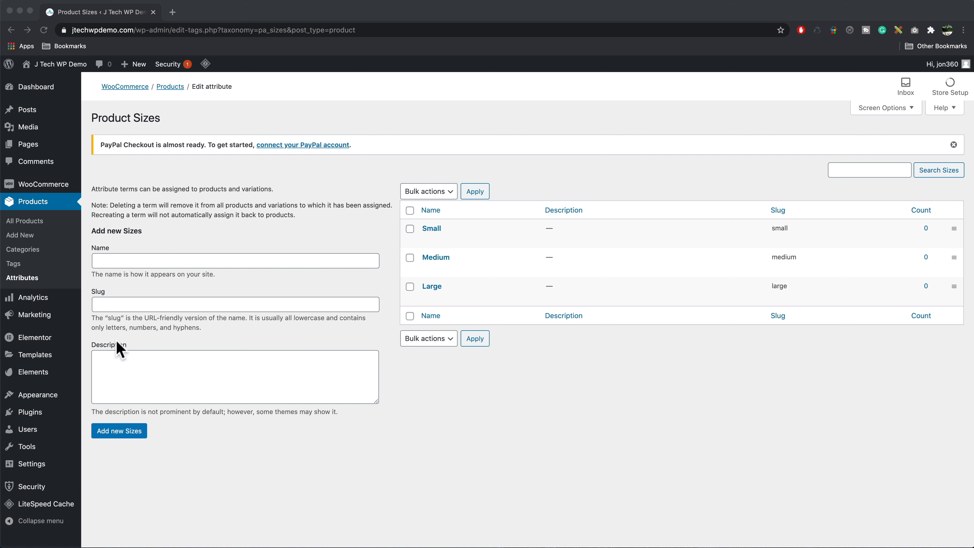
Add a 'T shirts' product category and open it for editing.
{"action": "left_click", "coordinate": [21, 251]}
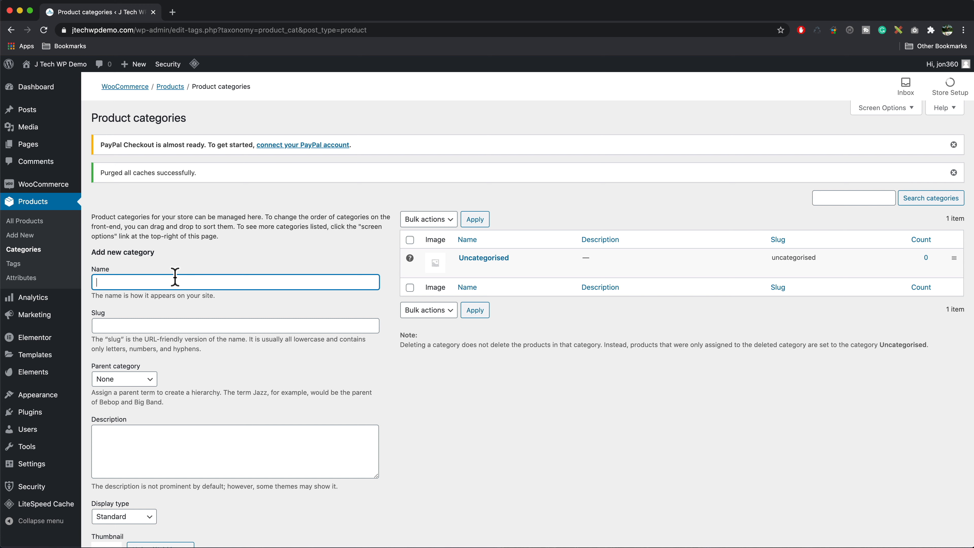
{"action": "type", "text": "T shirts"}
{"action": "scroll", "coordinate": [279, 379], "scroll_direction": "down", "scroll_amount": 3}
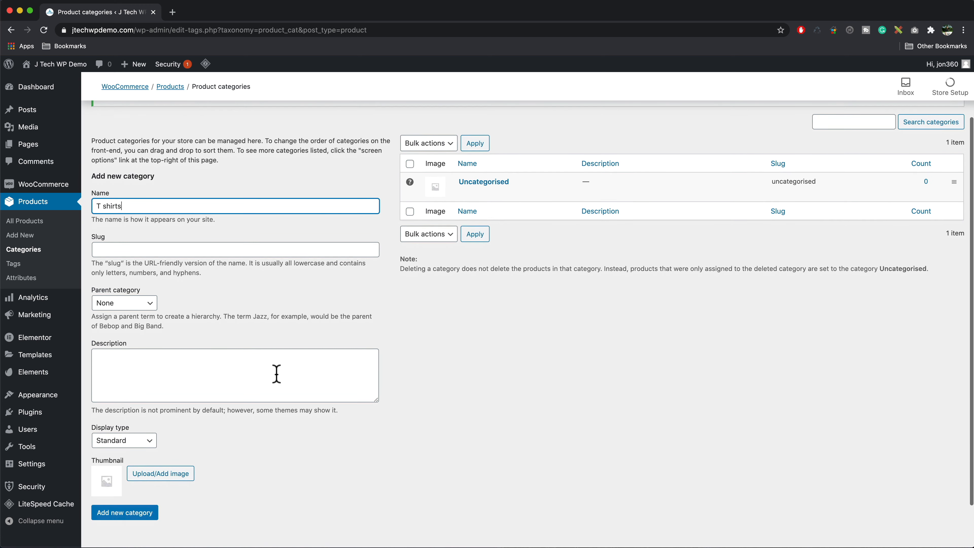
{"action": "left_click", "coordinate": [137, 518]}
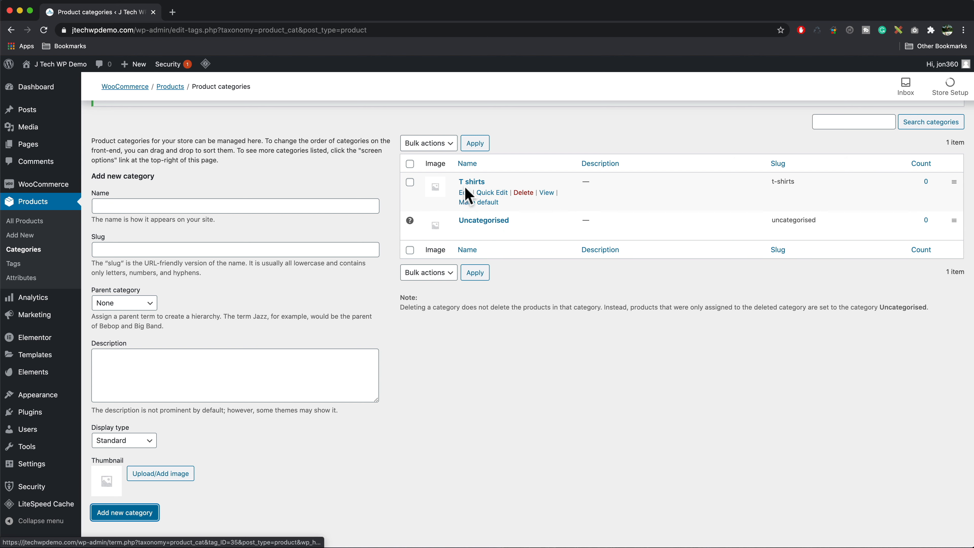
{"action": "left_click", "coordinate": [465, 193]}
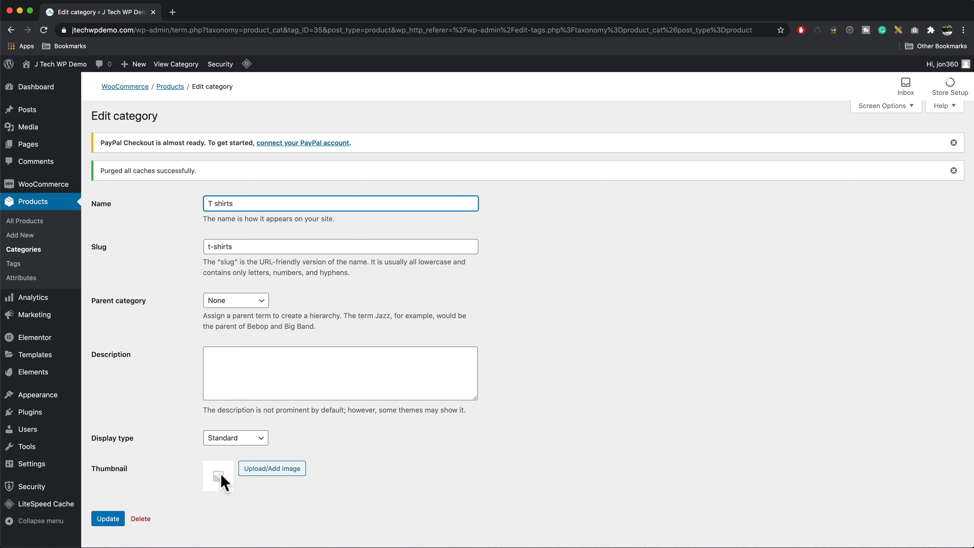
Upload red.jpg as the T shirts category thumbnail, keep parent None, and update the category.
{"action": "left_click", "coordinate": [259, 471]}
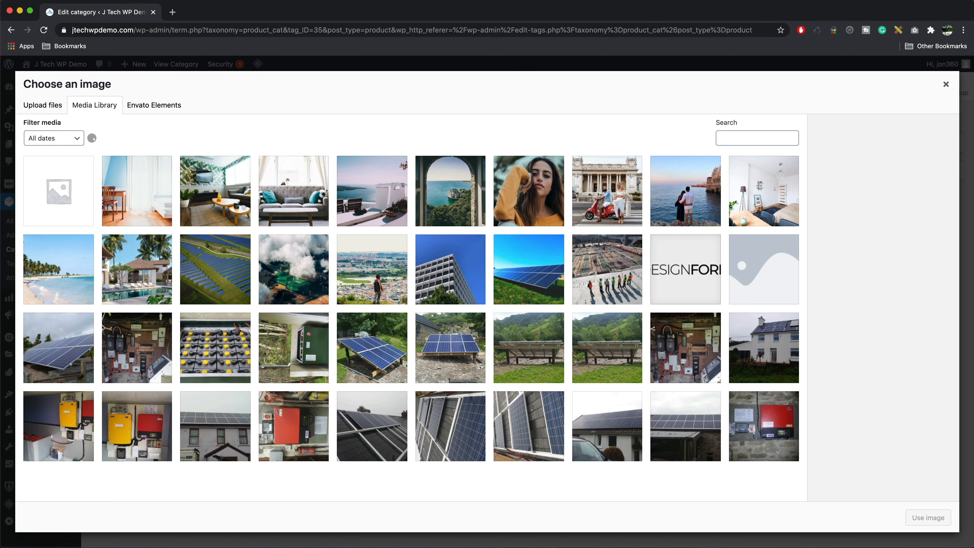
{"action": "left_click_drag", "start_coordinate": [973, 265], "coordinate": [616, 268]}
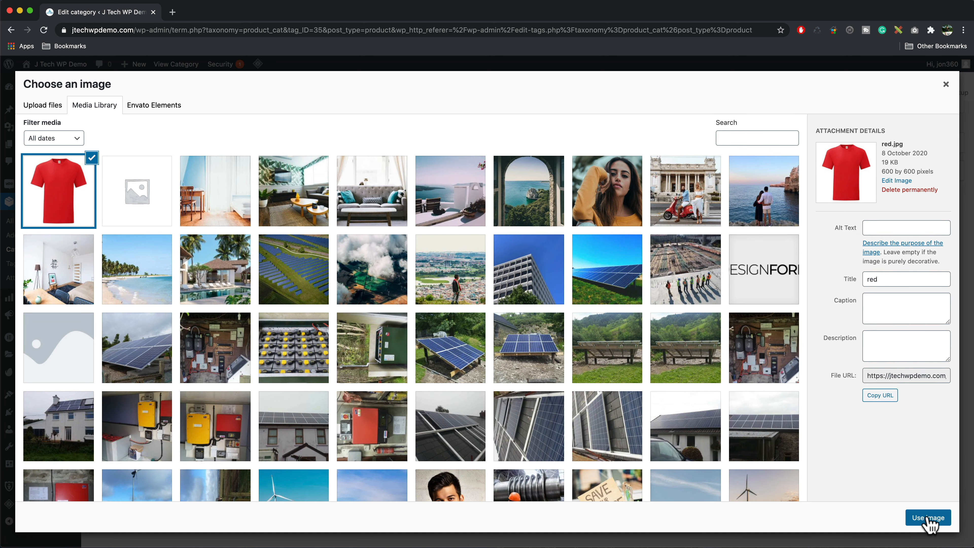
{"action": "left_click", "coordinate": [932, 519]}
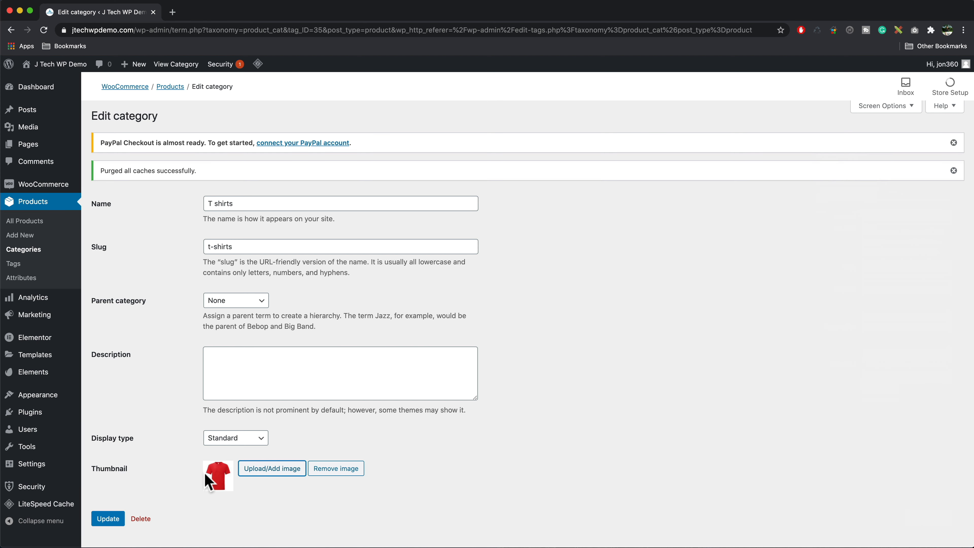
{"action": "left_click", "coordinate": [254, 304]}
{"action": "left_click", "coordinate": [345, 310]}
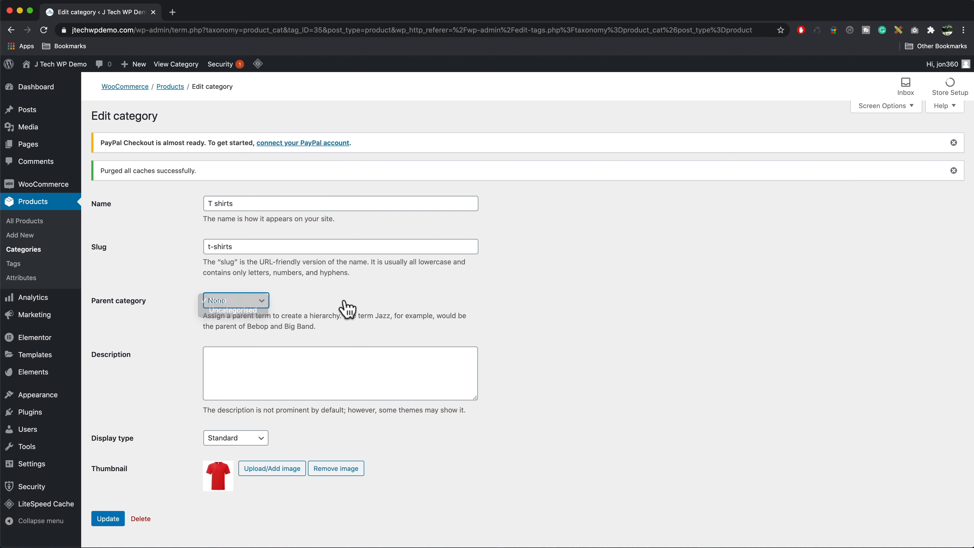
{"action": "left_click", "coordinate": [112, 520]}
{"action": "left_click", "coordinate": [109, 520]}
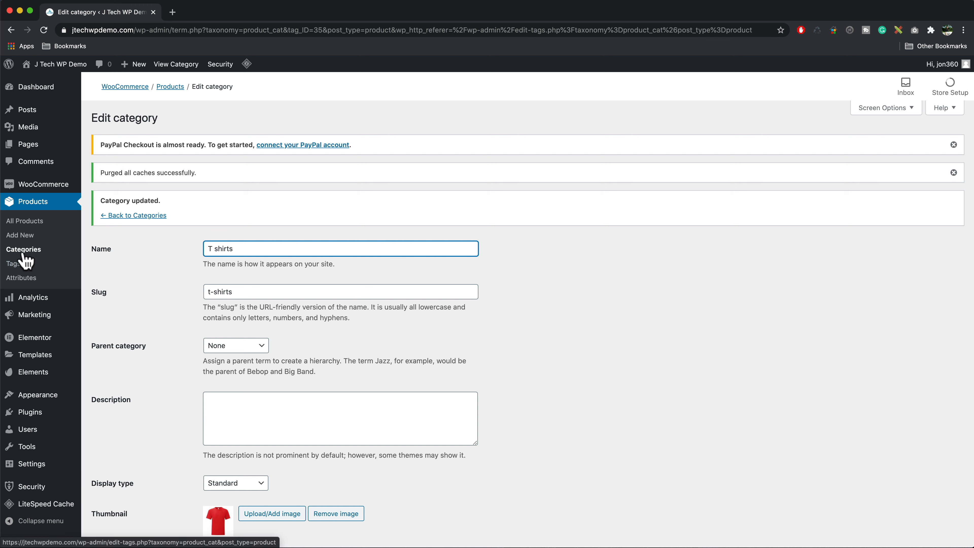
{"action": "left_click", "coordinate": [32, 251]}
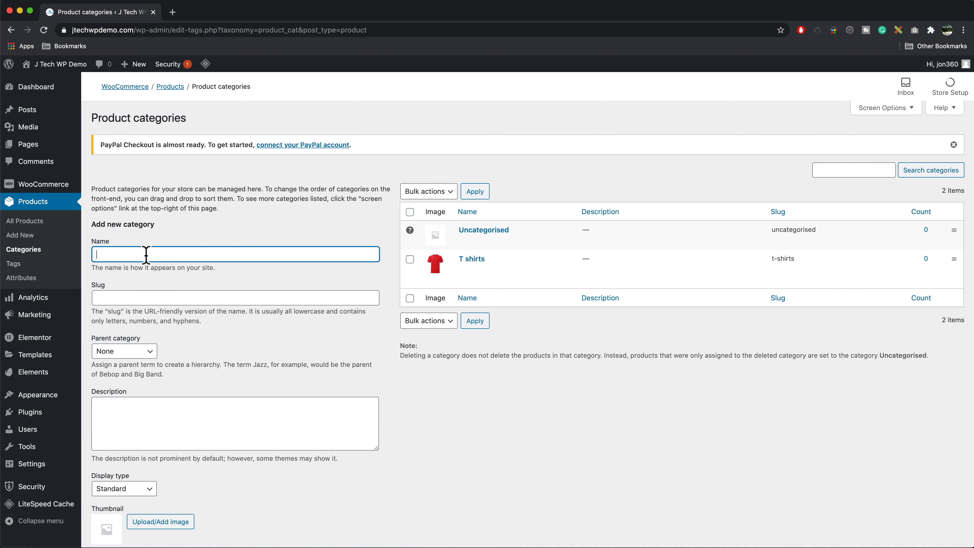
Add a Nike category with T shirts as its parent.
{"action": "type", "text": "Nike"}
{"action": "left_click", "coordinate": [149, 351]}
{"action": "left_click", "coordinate": [128, 361]}
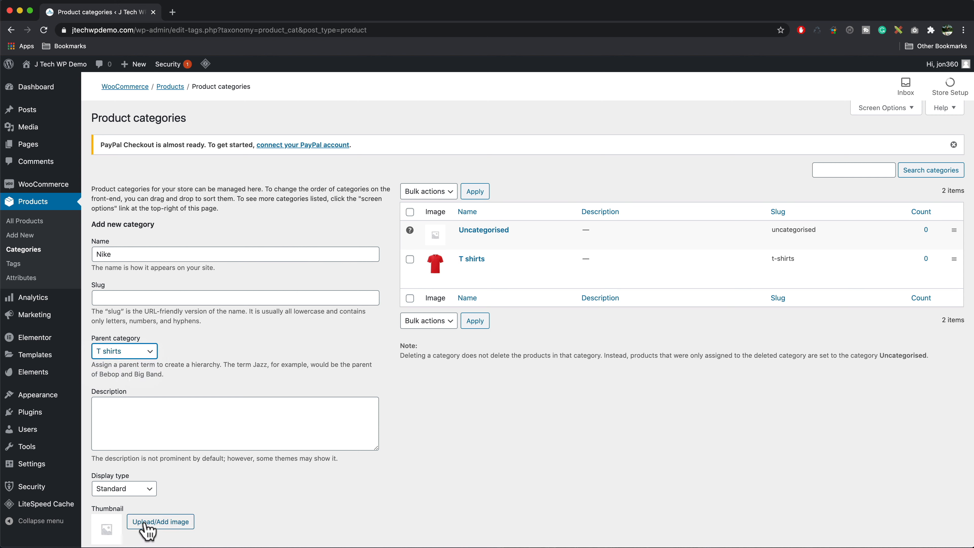
{"action": "scroll", "coordinate": [225, 425], "scroll_direction": "down", "scroll_amount": 5}
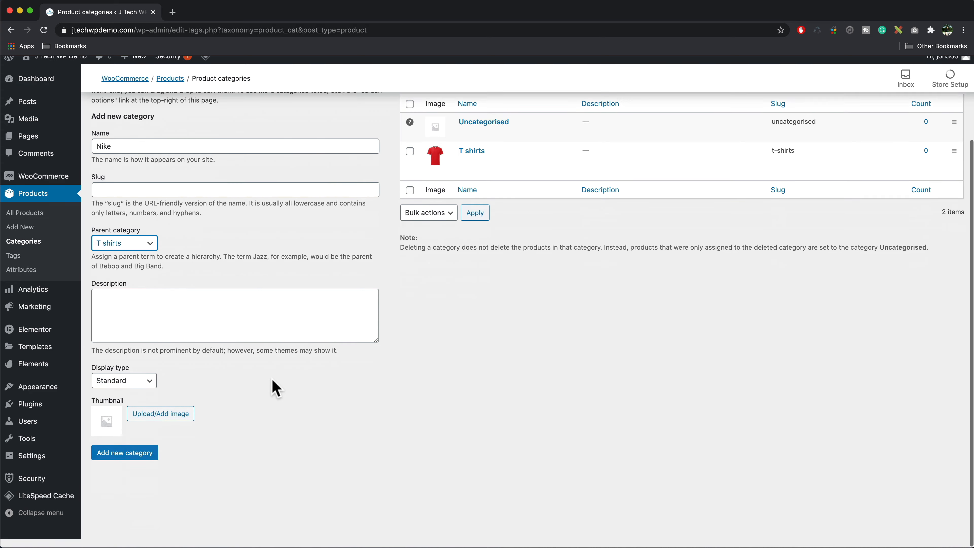
{"action": "left_click", "coordinate": [139, 464]}
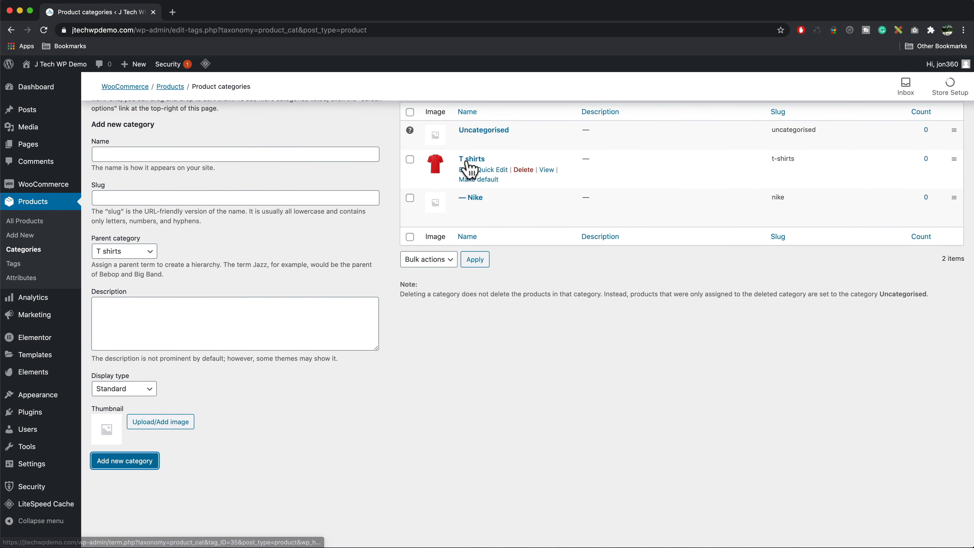
Delete the Nike category and open T shirts for editing.
{"action": "scroll", "coordinate": [475, 169], "scroll_direction": "up", "scroll_amount": 3}
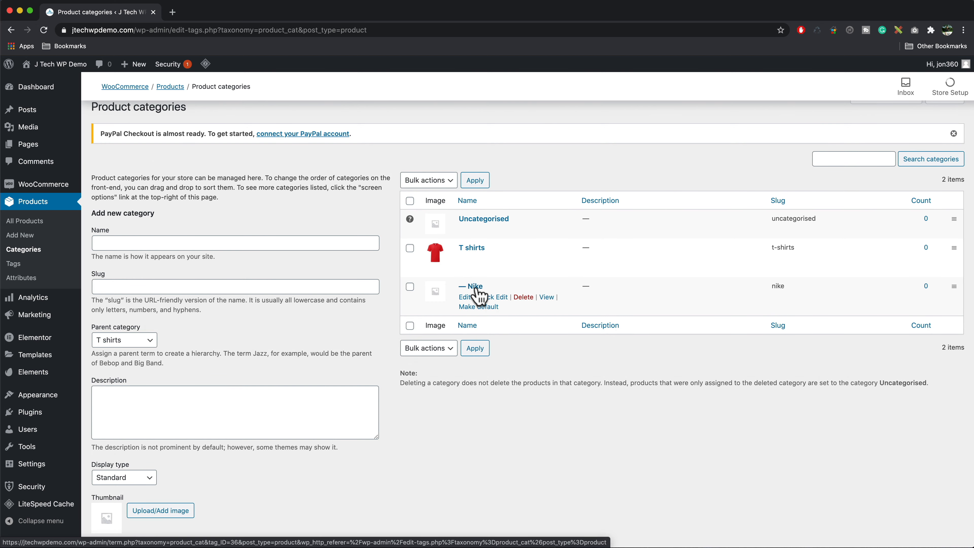
{"action": "left_click", "coordinate": [522, 298]}
{"action": "left_click", "coordinate": [581, 123]}
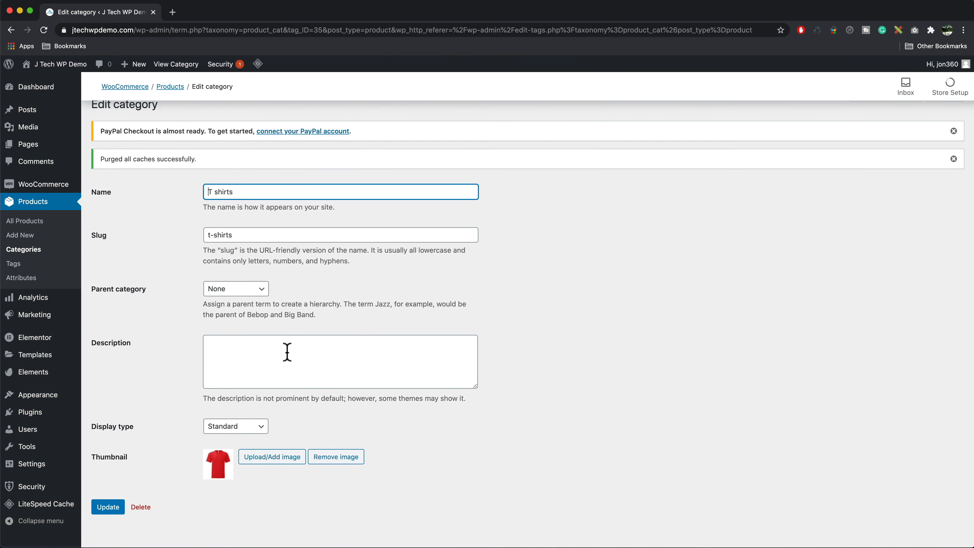
{"action": "left_click", "coordinate": [287, 353]}
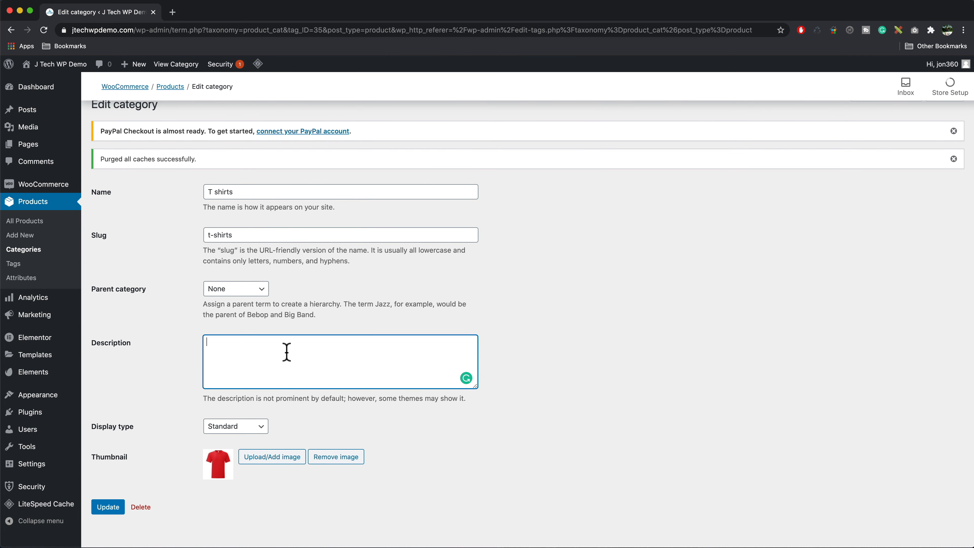
Save 'Tshirts by Fruit of the loom' as the T shirts category description.
{"action": "type", "text": "Tshirts by Fruit of the loom"}
{"action": "left_click", "coordinate": [107, 507]}
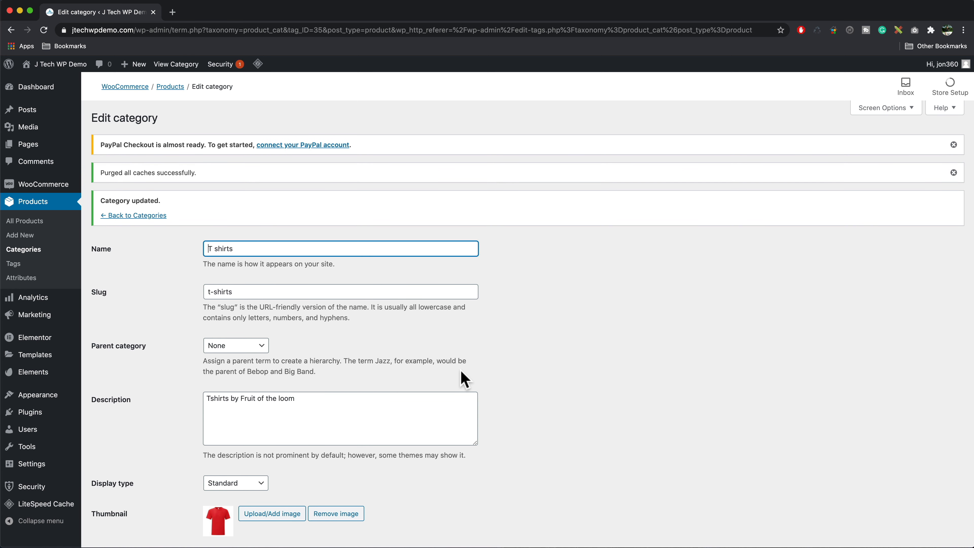
{"action": "left_click", "coordinate": [20, 235]}
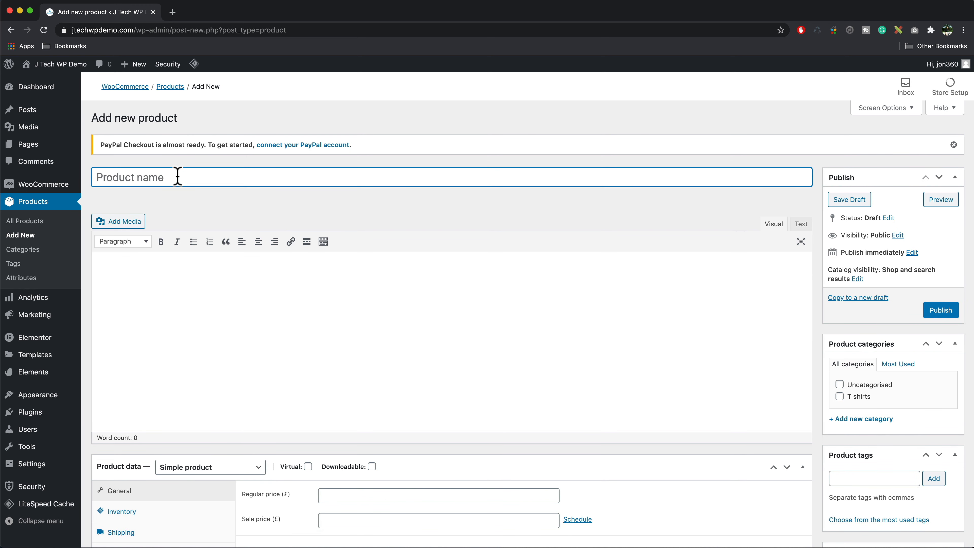
Title the new product 'Tshirt' and assign it to the T shirts category.
{"action": "type", "text": "Tshirt"}
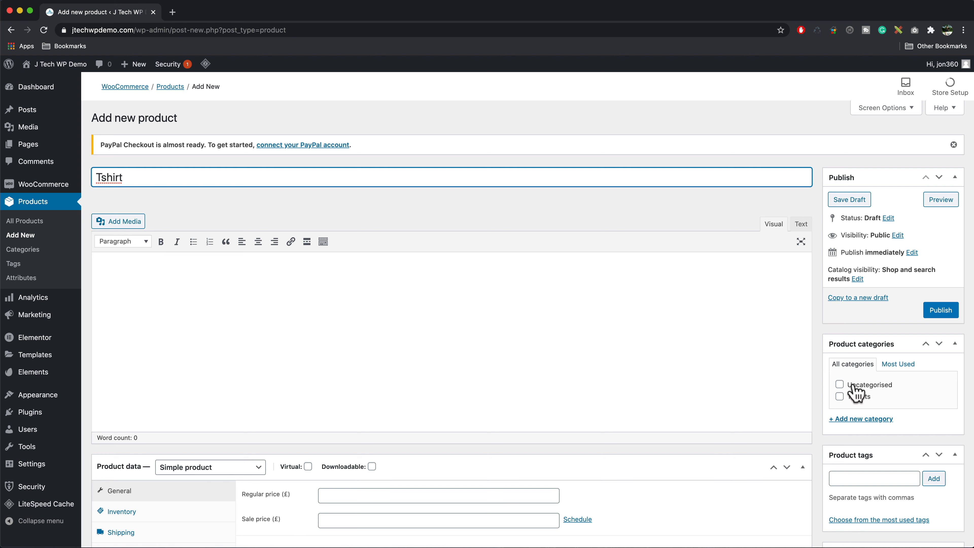
{"action": "left_click", "coordinate": [839, 397]}
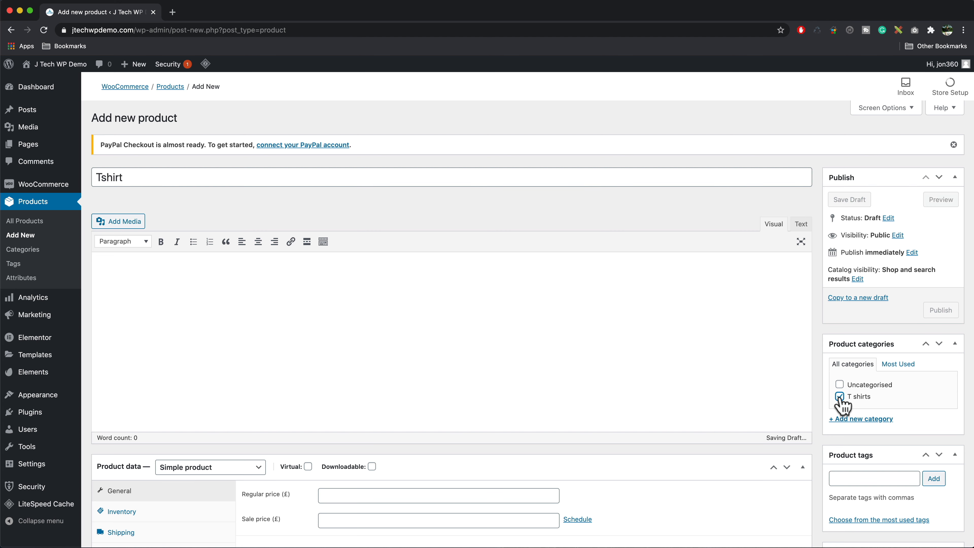
{"action": "scroll", "coordinate": [922, 399], "scroll_direction": "down", "scroll_amount": 3}
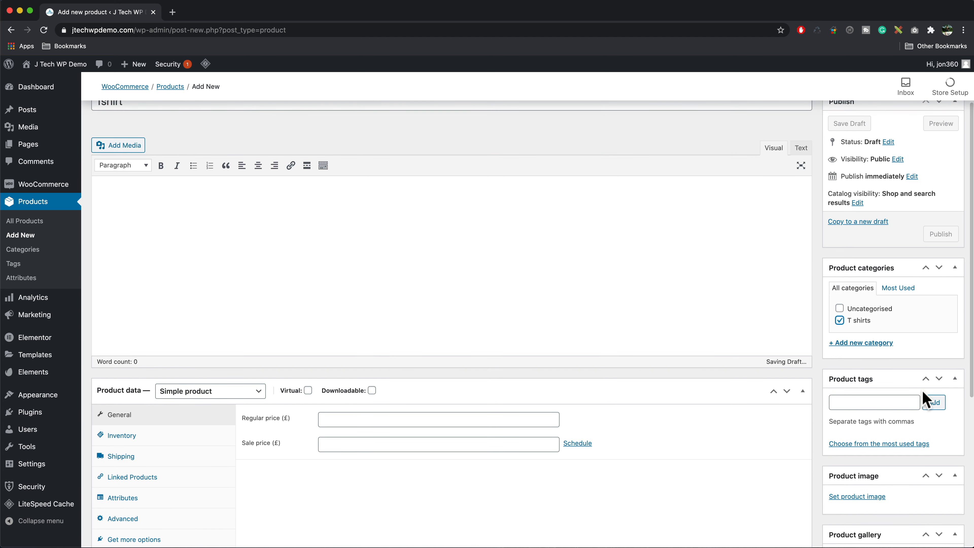
{"action": "left_click", "coordinate": [856, 351]}
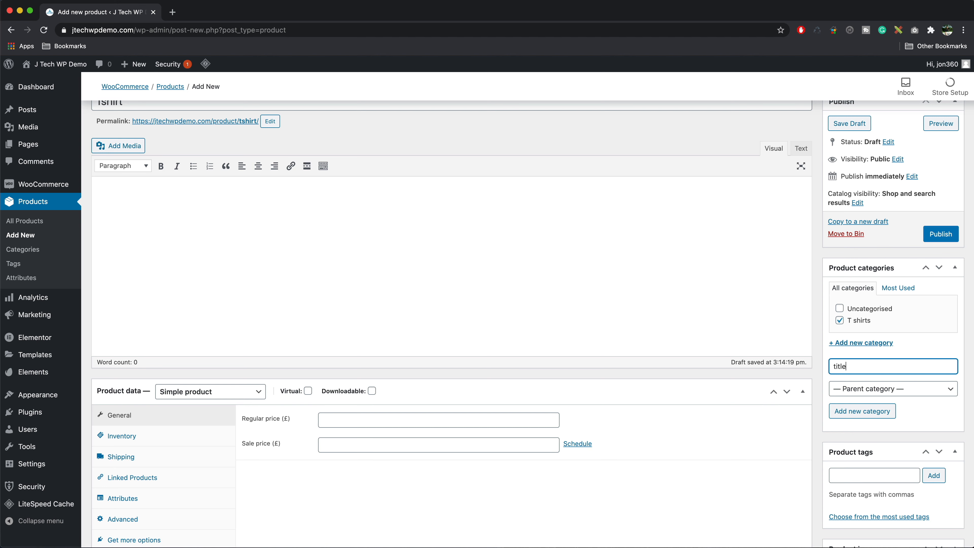
{"action": "scroll", "coordinate": [211, 255], "scroll_direction": "up", "scroll_amount": 2}
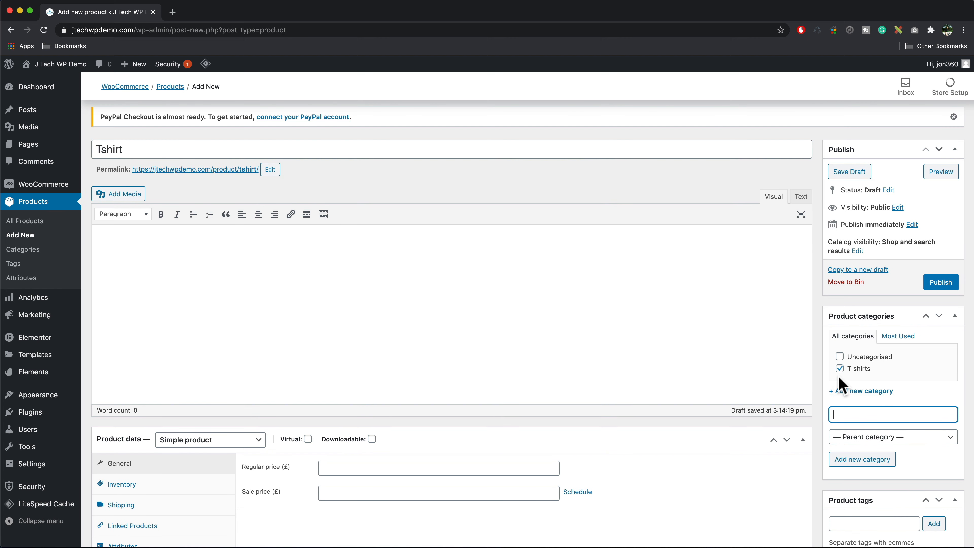
{"action": "left_click", "coordinate": [290, 306]}
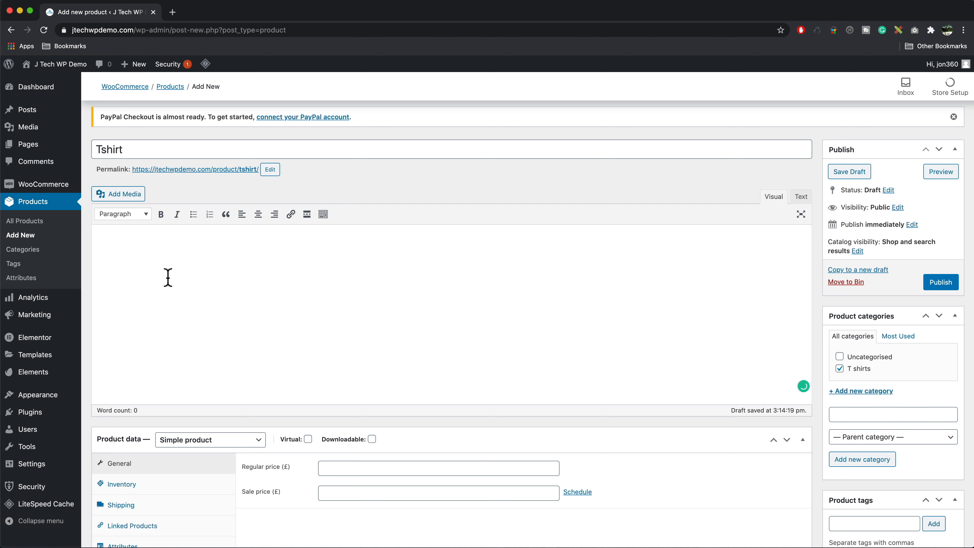
Paste the six-line feature description into the Tshirt product editor.
{"action": "type", "text": "100% combed ringspun cotton Soft hand feel Tailored fit Crew neck with 1×1 rib Self-fabric back neck tape New tear away back neck label"}
{"action": "scroll", "coordinate": [322, 323], "scroll_direction": "down", "scroll_amount": 5}
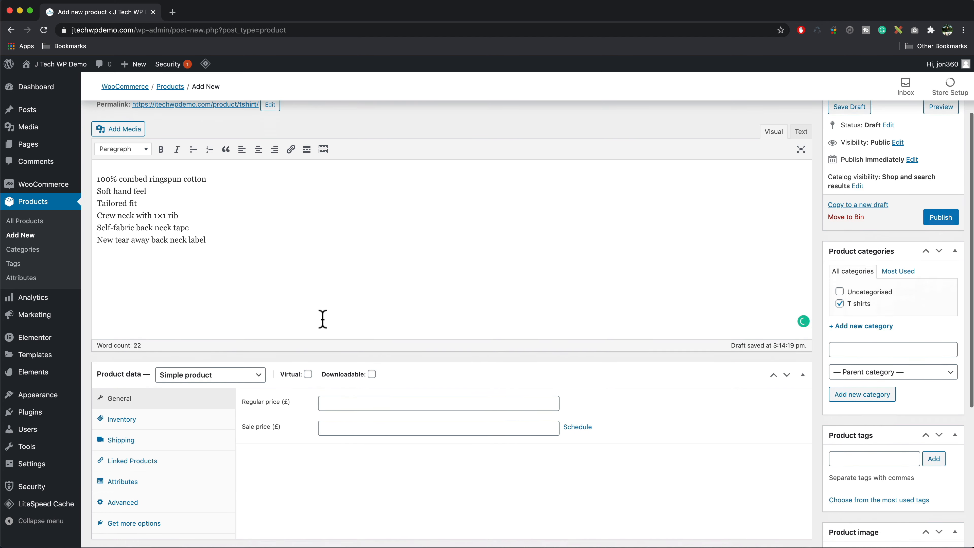
{"action": "scroll", "coordinate": [322, 327], "scroll_direction": "down", "scroll_amount": 1}
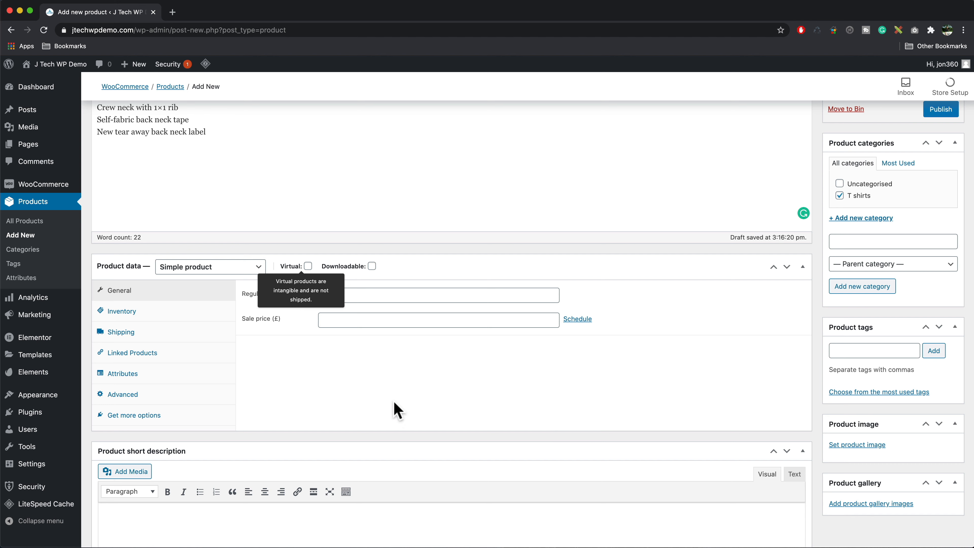
Make Tshirt a Variable product and add the Colour attribute with Blue, Green and Red.
{"action": "left_click", "coordinate": [261, 273]}
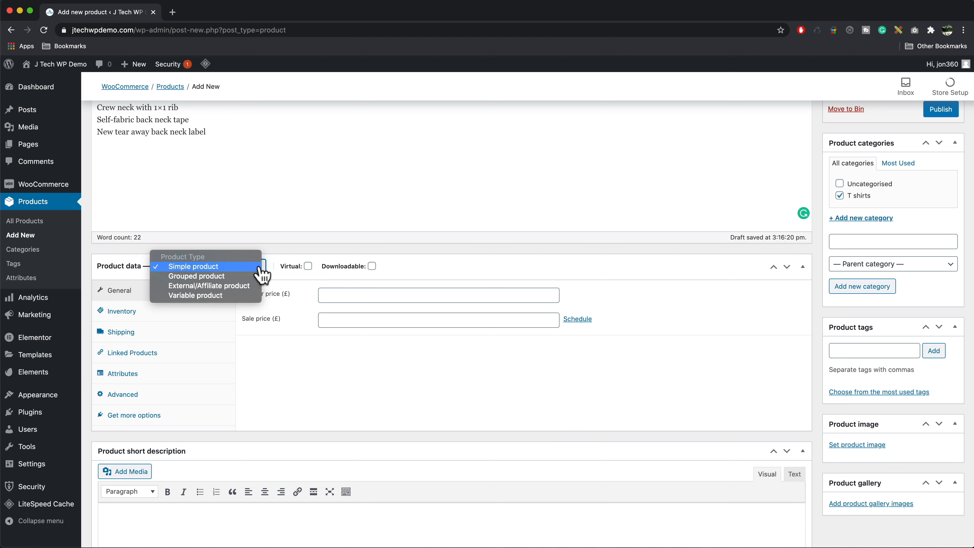
{"action": "left_click", "coordinate": [217, 295]}
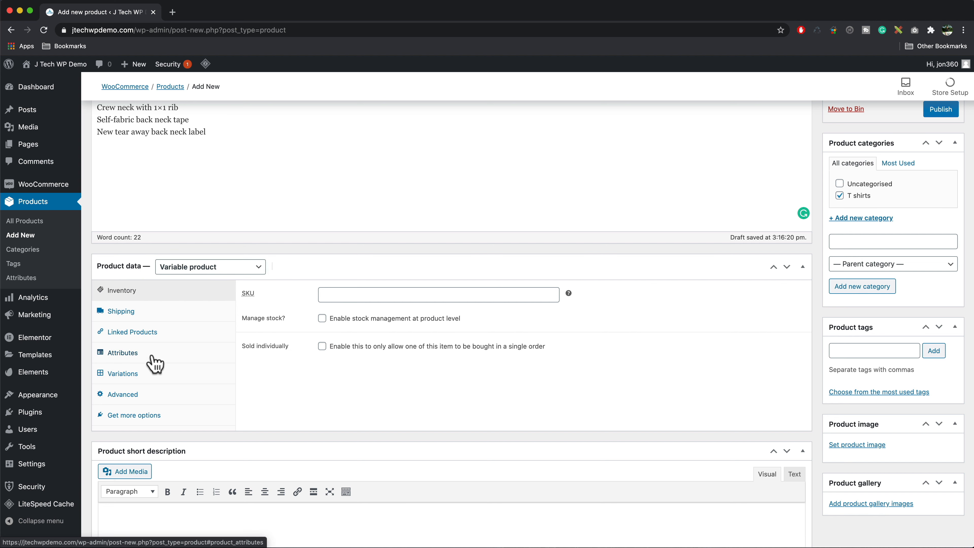
{"action": "left_click", "coordinate": [155, 364]}
{"action": "left_click", "coordinate": [325, 293]}
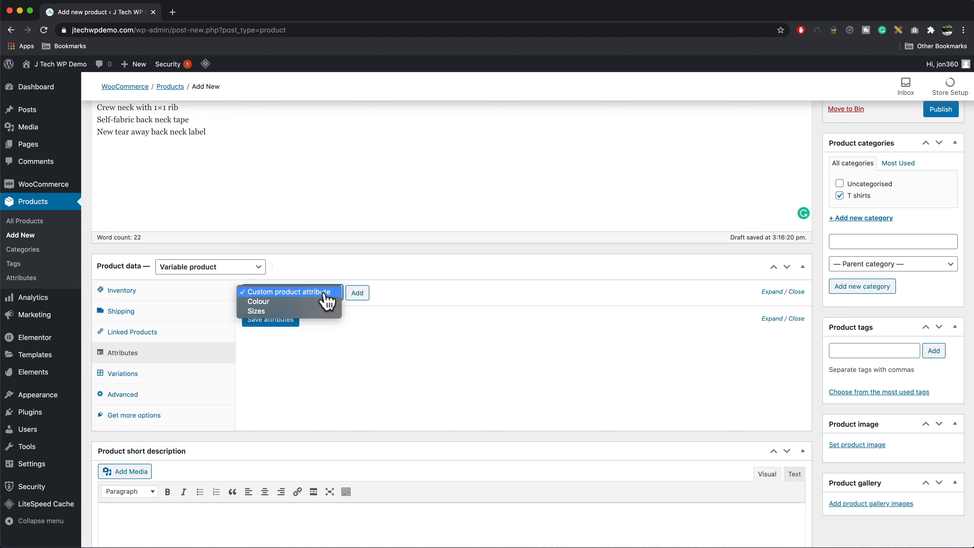
{"action": "left_click", "coordinate": [300, 302]}
{"action": "left_click", "coordinate": [361, 294]}
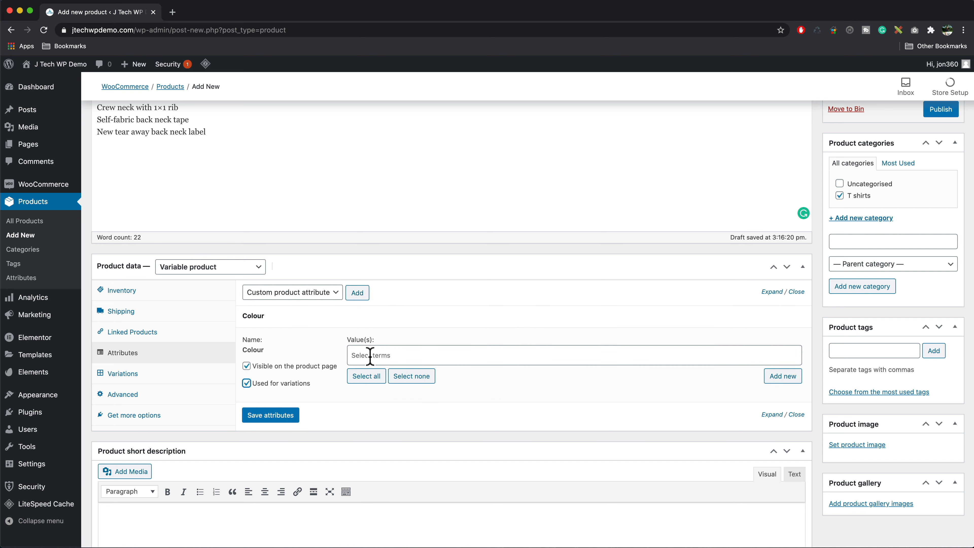
{"action": "left_click", "coordinate": [370, 381]}
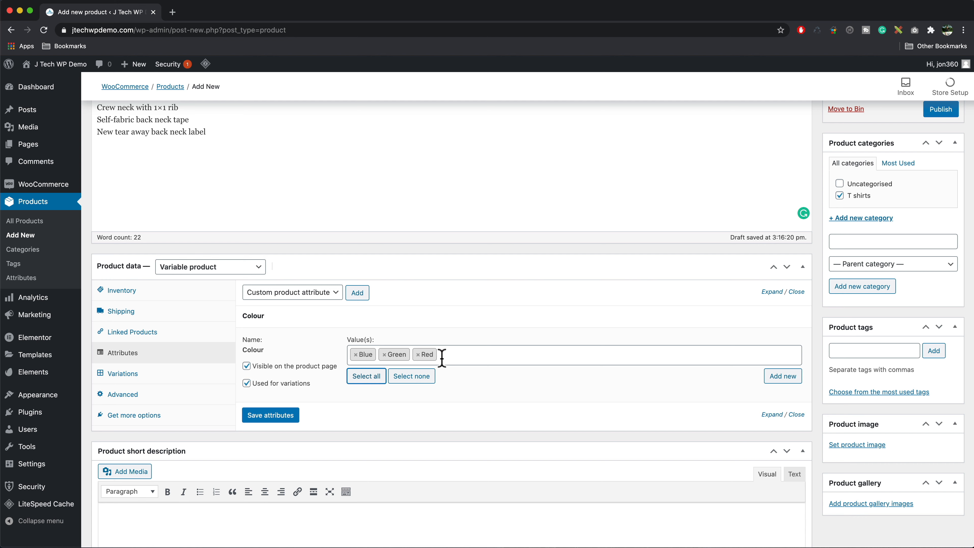
{"action": "left_click", "coordinate": [269, 417]}
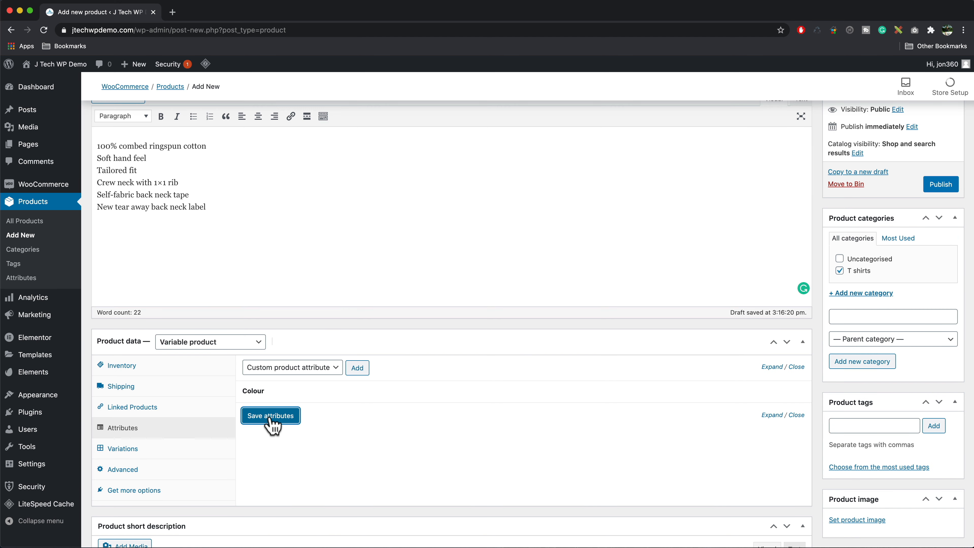
Add the Sizes attribute with Small, Medium and Large, and save the attributes.
{"action": "left_click", "coordinate": [314, 375]}
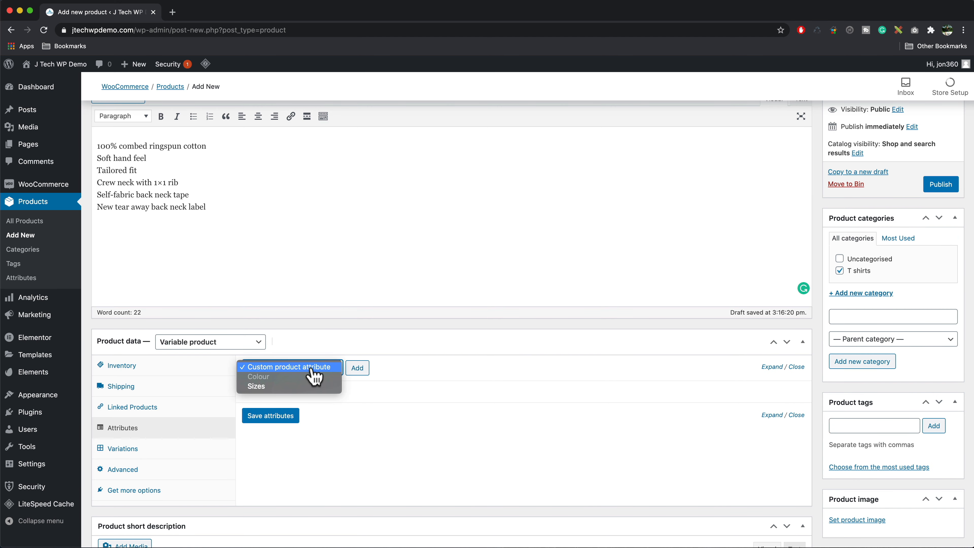
{"action": "left_click", "coordinate": [292, 386]}
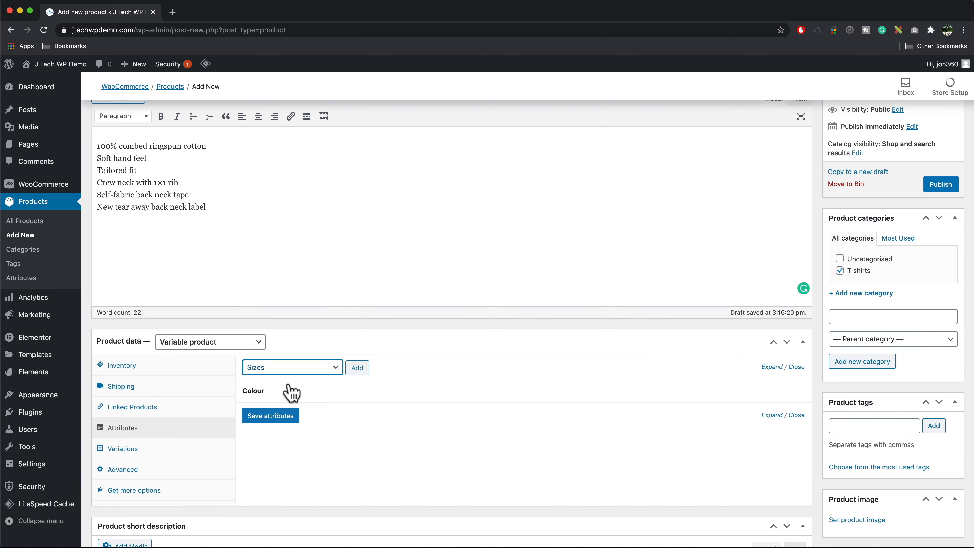
{"action": "left_click", "coordinate": [361, 368]}
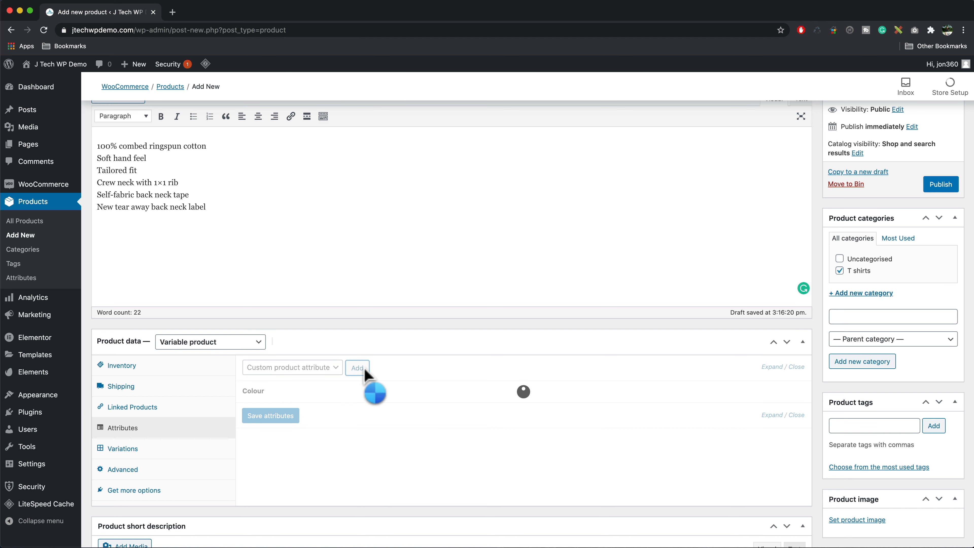
{"action": "scroll", "coordinate": [364, 374], "scroll_direction": "down", "scroll_amount": 3}
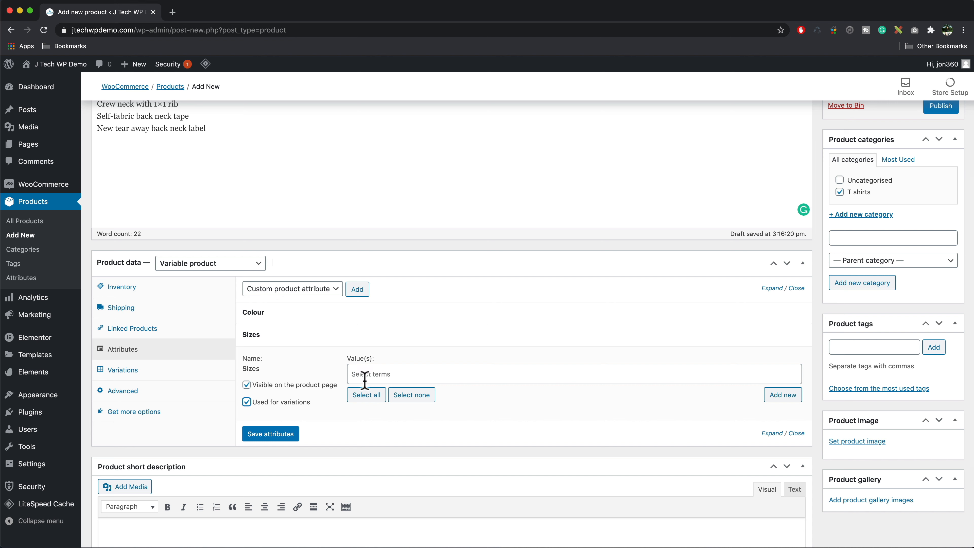
{"action": "left_click", "coordinate": [369, 399]}
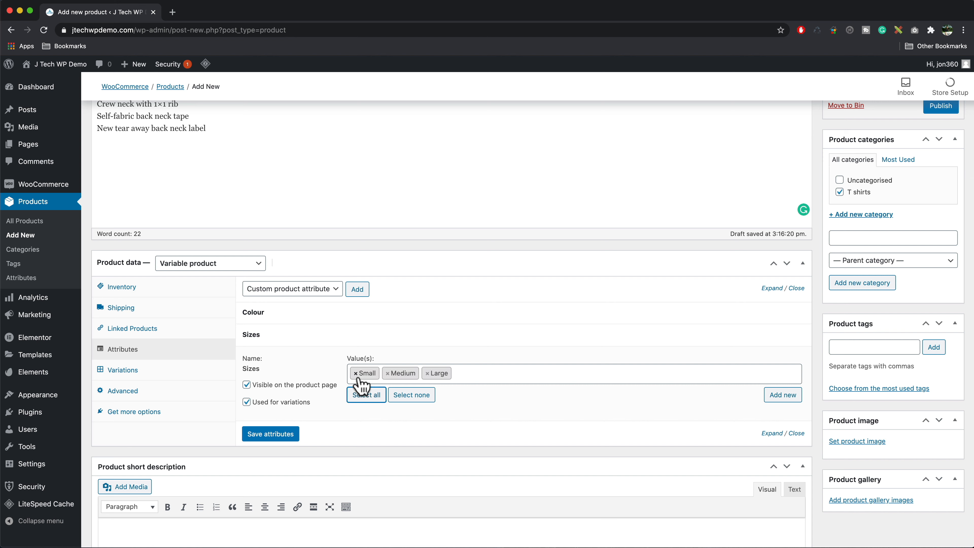
{"action": "left_click", "coordinate": [428, 374]}
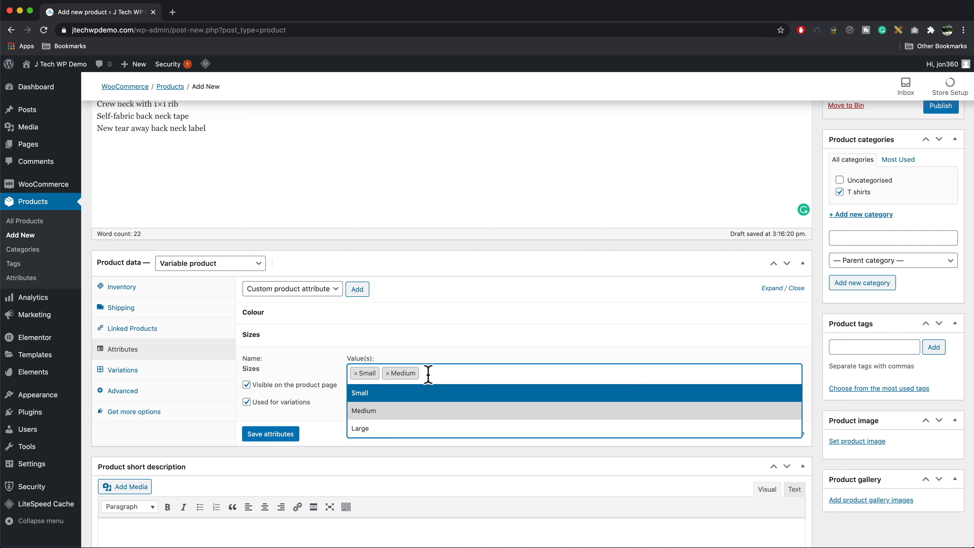
{"action": "left_click", "coordinate": [440, 374]}
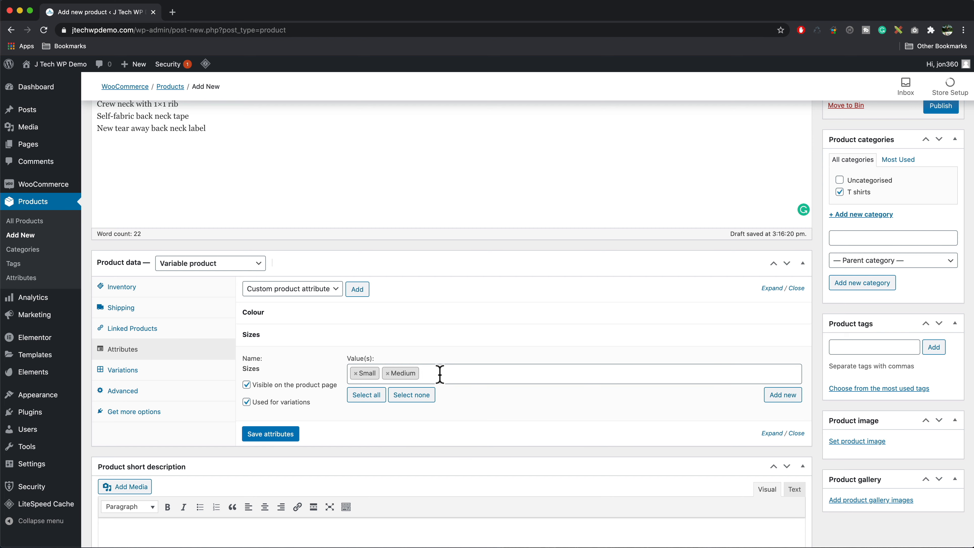
{"action": "left_click", "coordinate": [439, 375]}
{"action": "type", "text": "la"}
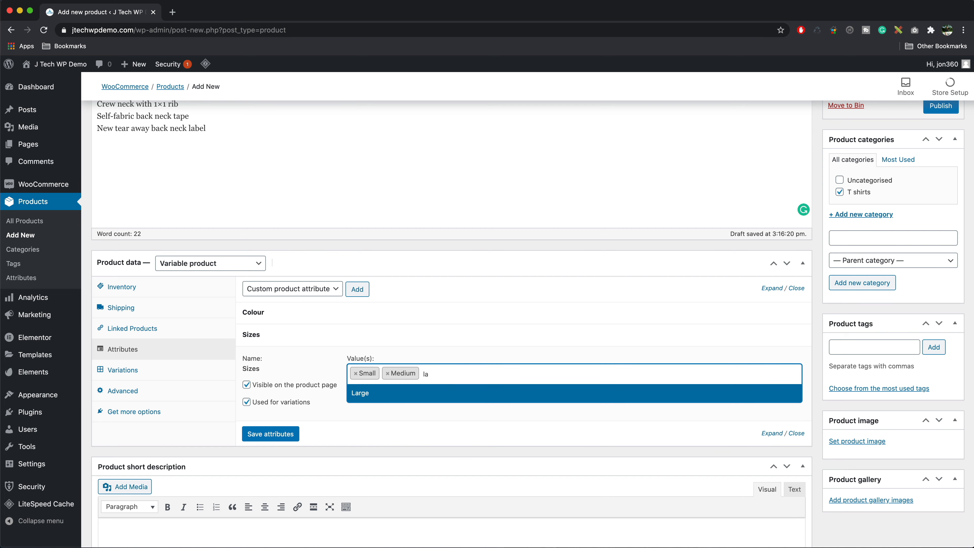
{"action": "left_click", "coordinate": [400, 396]}
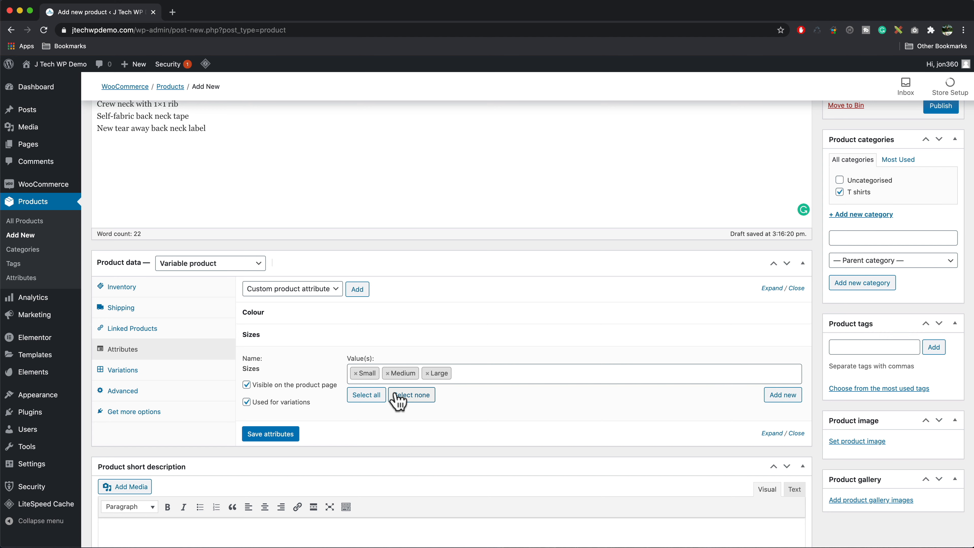
{"action": "left_click", "coordinate": [271, 434]}
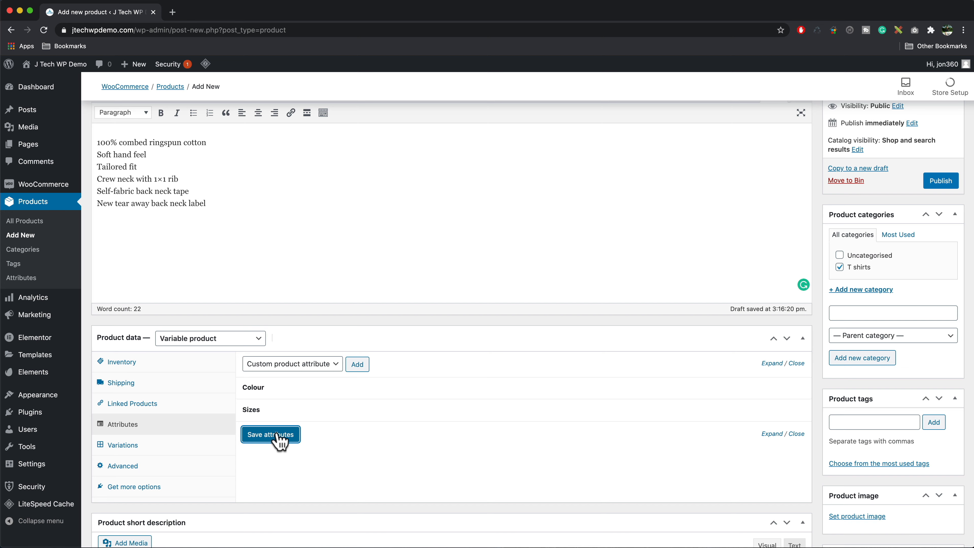
{"action": "scroll", "coordinate": [279, 437], "scroll_direction": "down", "scroll_amount": 3}
{"action": "left_click", "coordinate": [283, 352]}
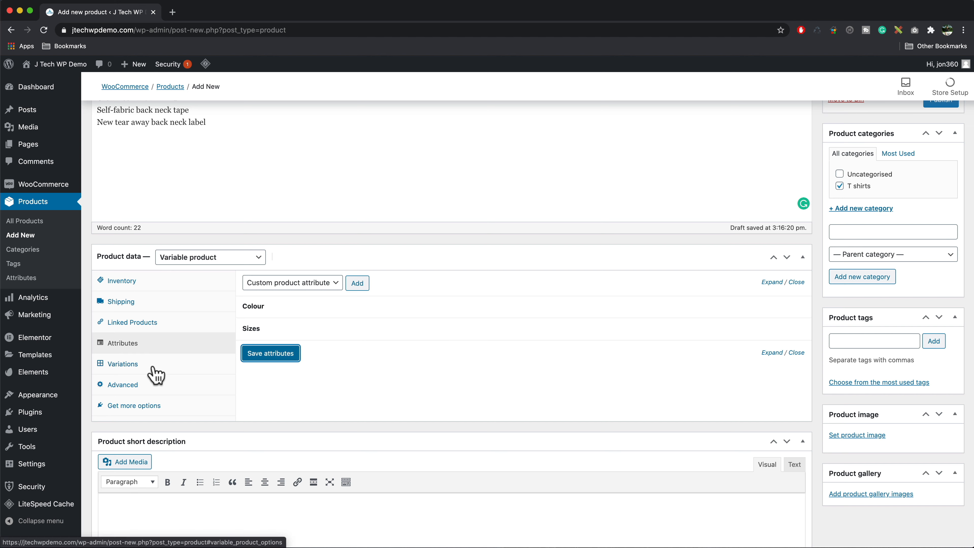
Generate variations from all attributes, producing the nine Colour/Size variations #455–#463.
{"action": "left_click", "coordinate": [153, 368]}
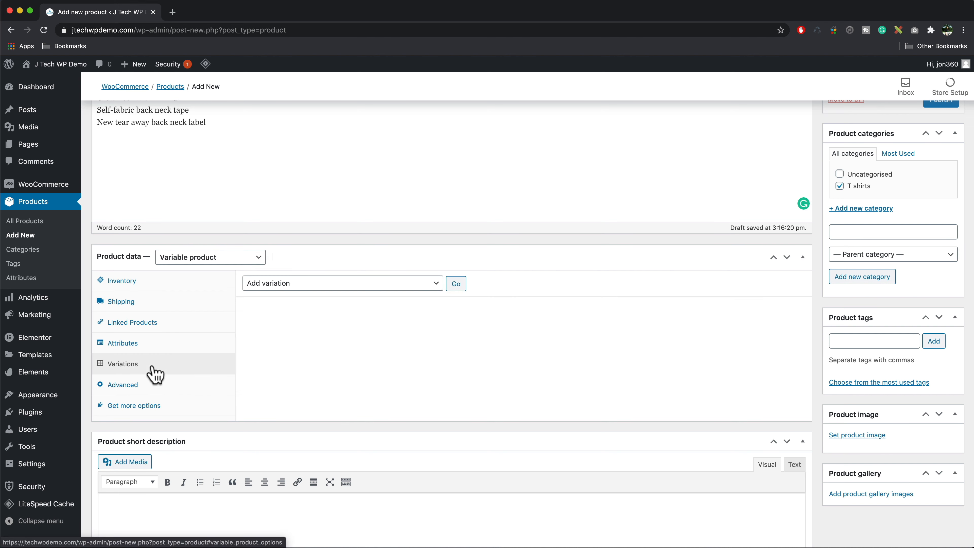
{"action": "left_click", "coordinate": [294, 284]}
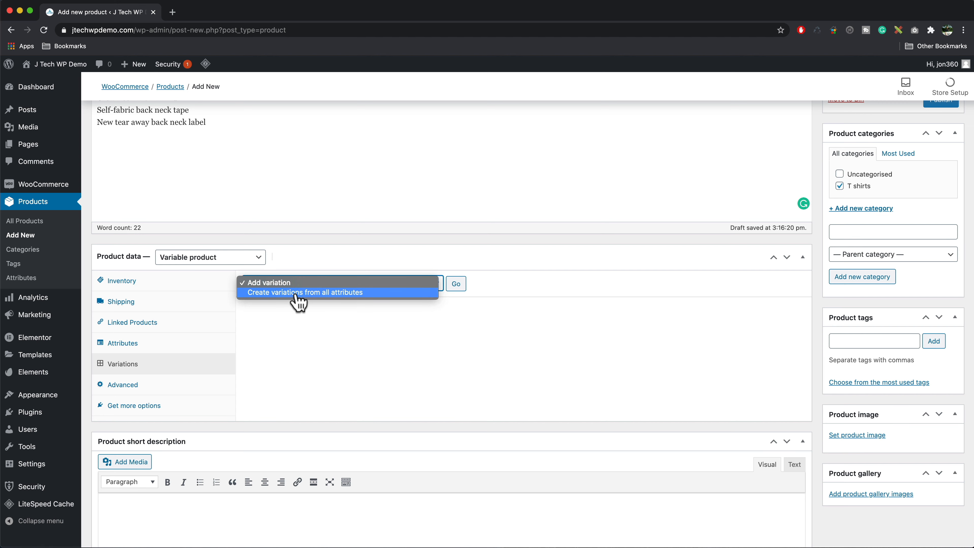
{"action": "left_click", "coordinate": [296, 293]}
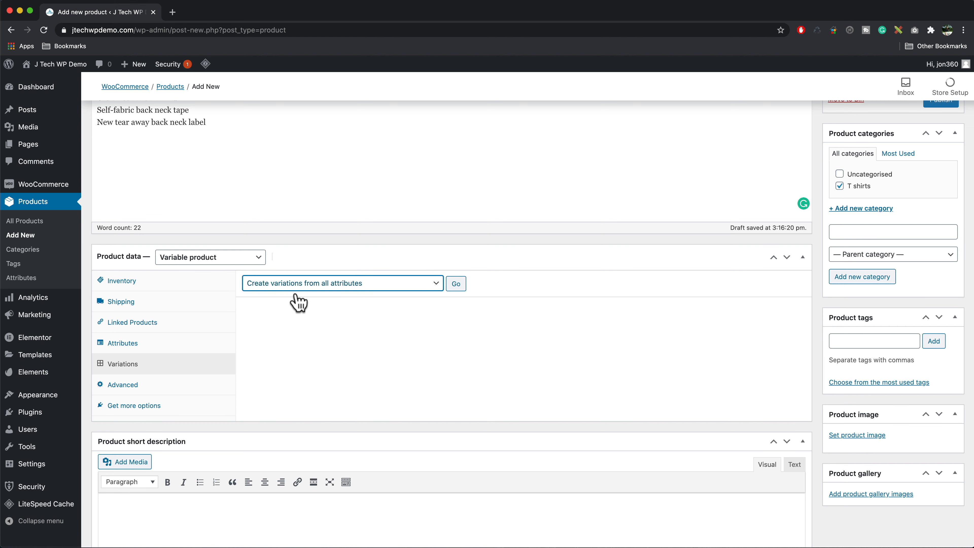
{"action": "left_click", "coordinate": [457, 283]}
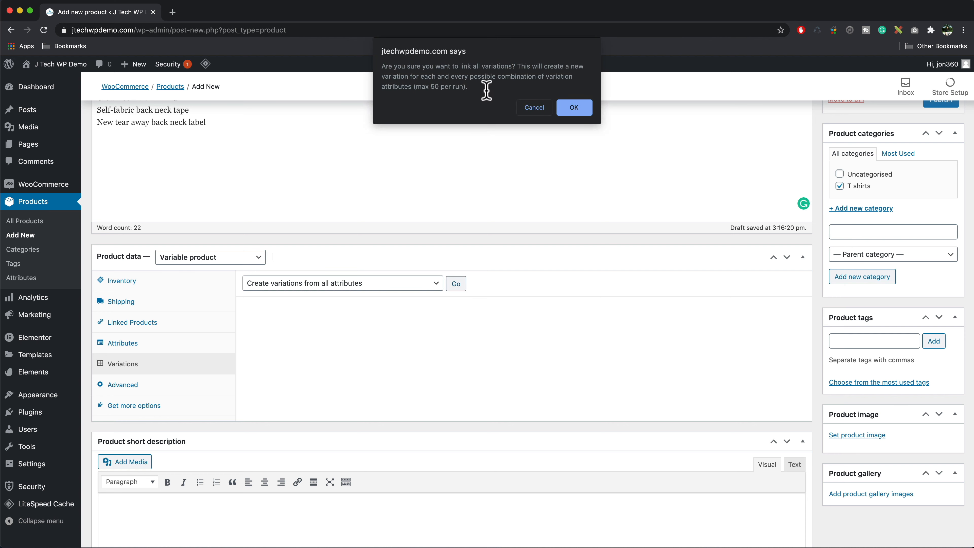
{"action": "left_click", "coordinate": [576, 109]}
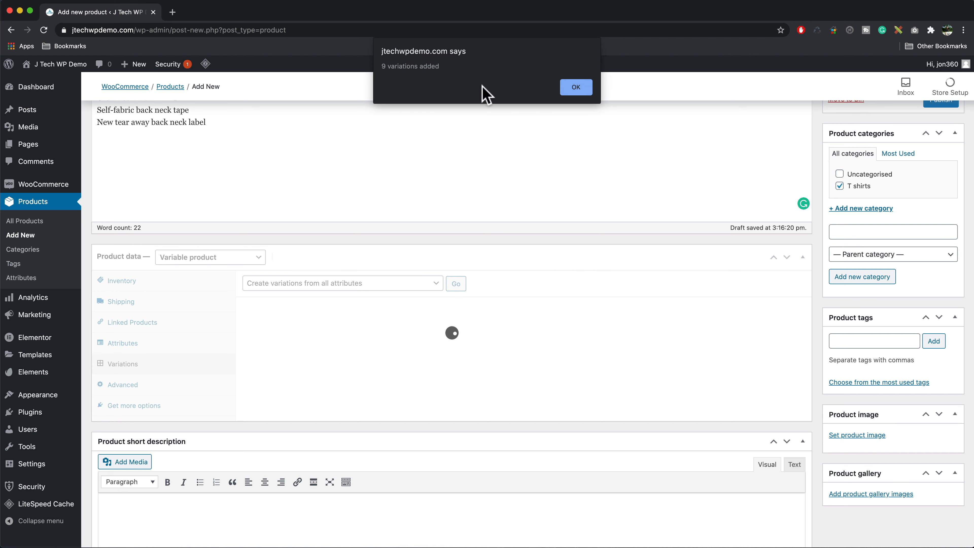
{"action": "left_click", "coordinate": [579, 89]}
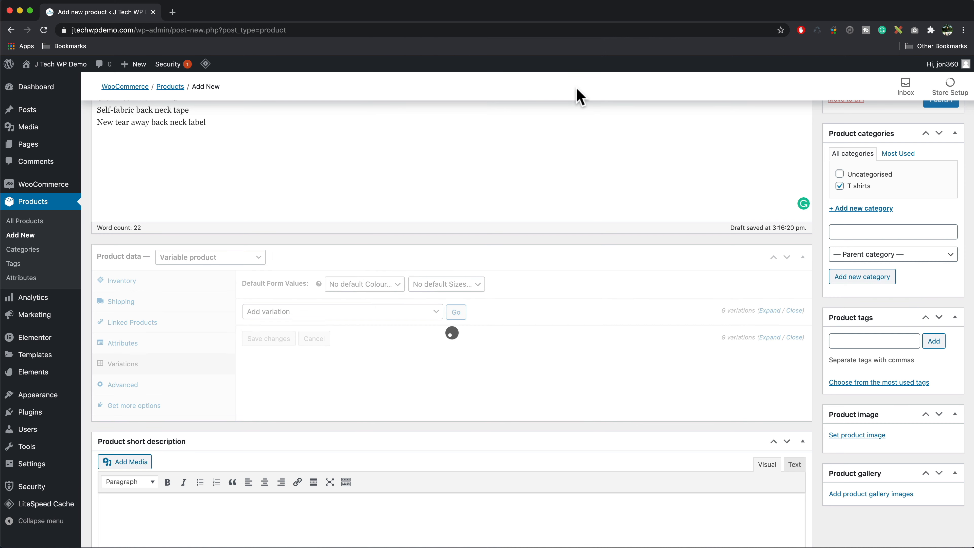
{"action": "scroll", "coordinate": [562, 309], "scroll_direction": "down", "scroll_amount": 5}
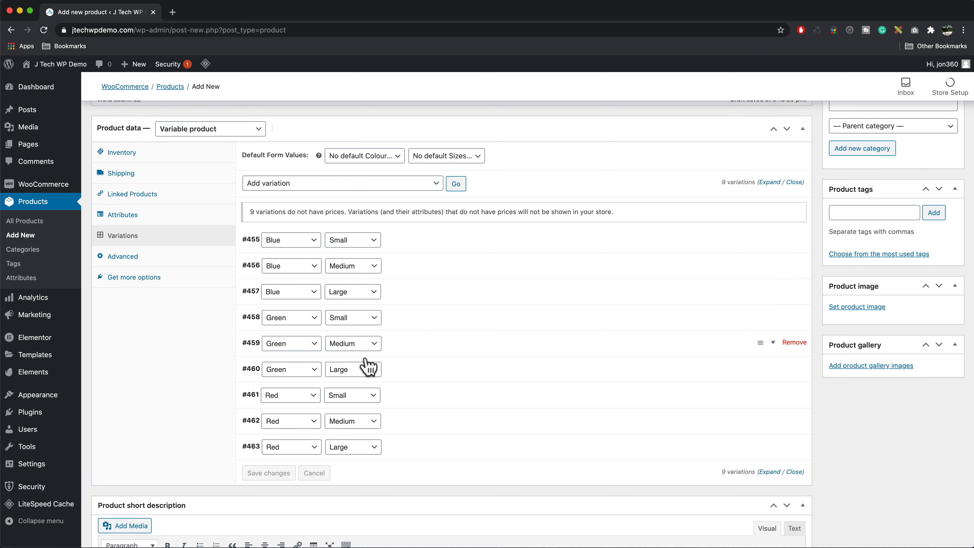
Expand the Blue Small variation and enter regular price 10 and SKU folbs.
{"action": "left_click", "coordinate": [709, 242]}
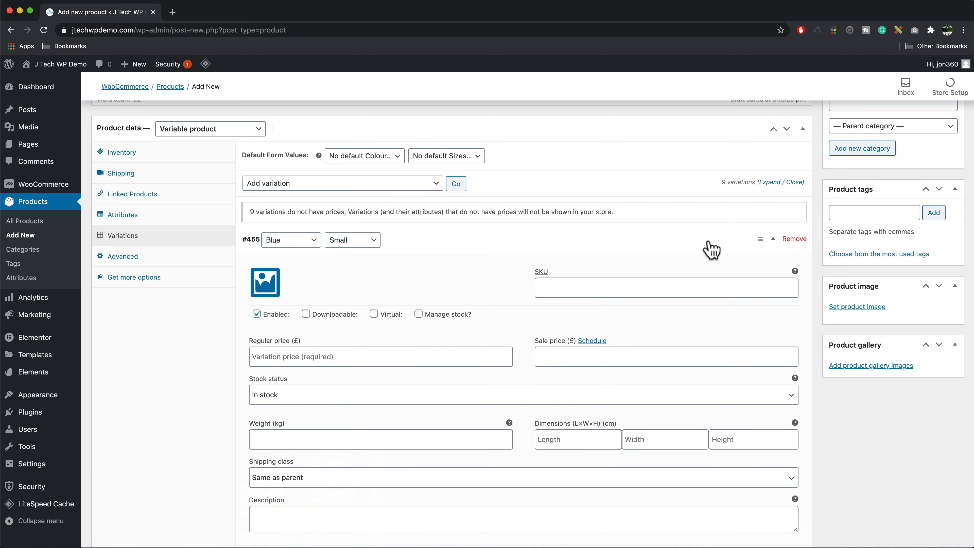
{"action": "left_click", "coordinate": [731, 247]}
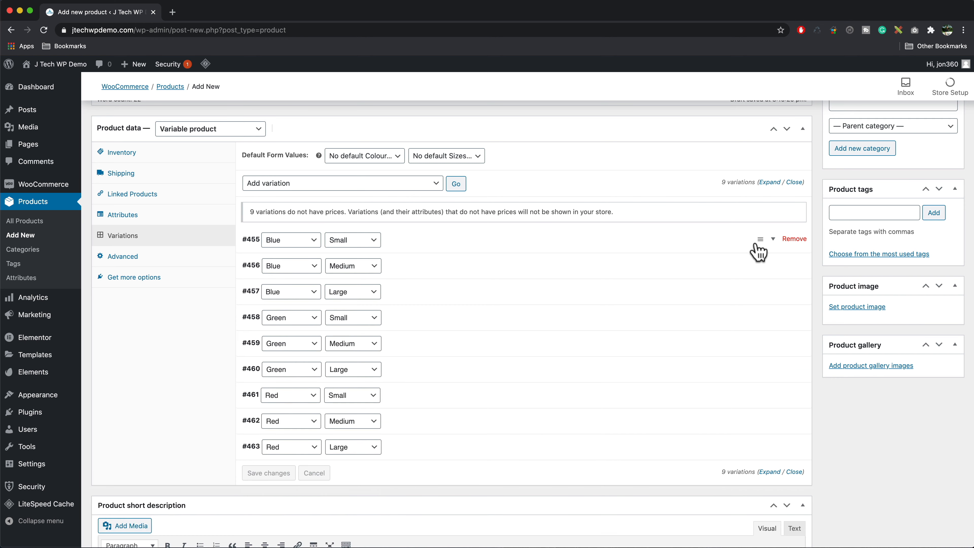
{"action": "left_click", "coordinate": [774, 241]}
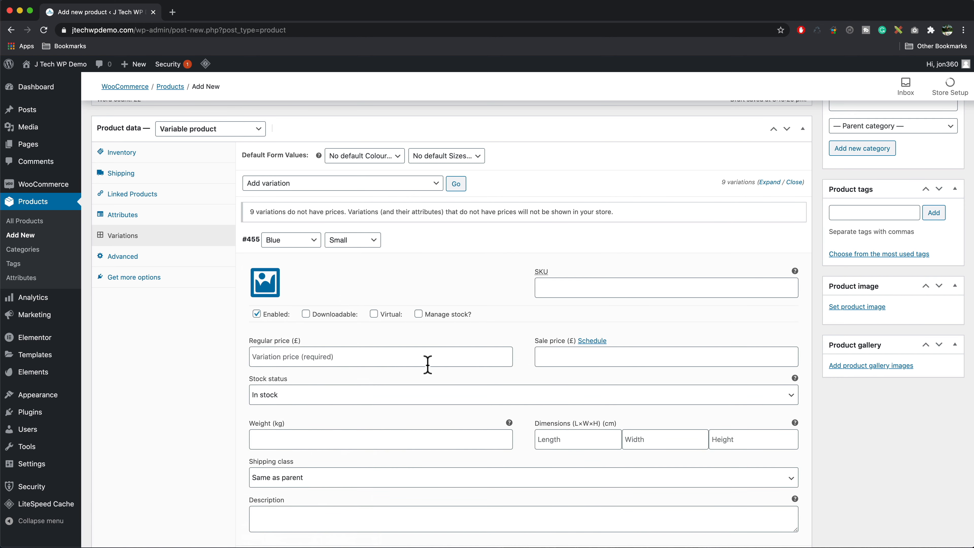
{"action": "left_click", "coordinate": [313, 358]}
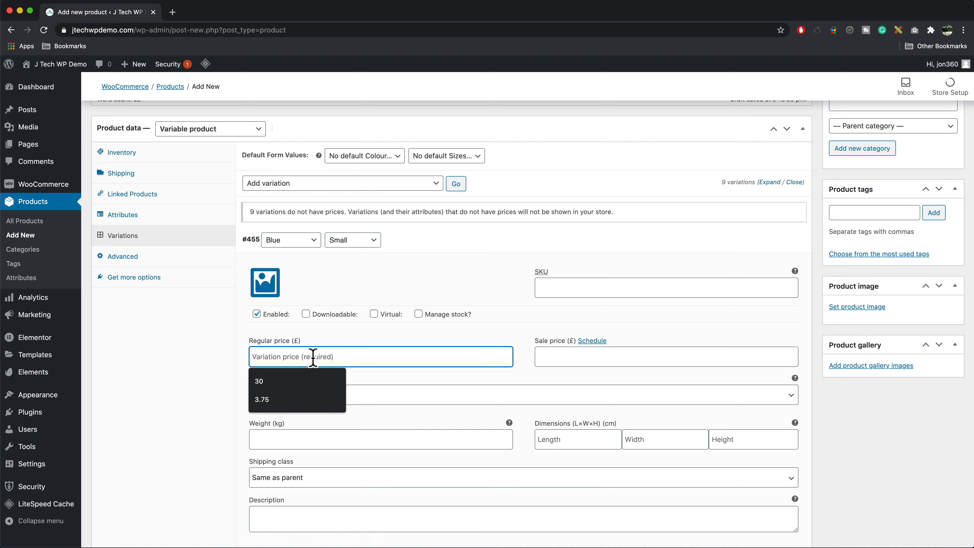
{"action": "type", "text": "10"}
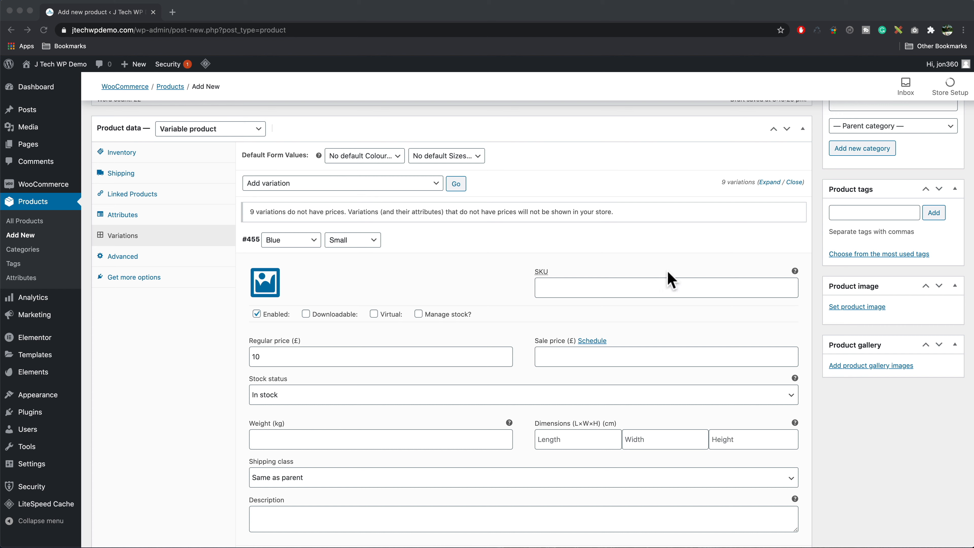
{"action": "left_click", "coordinate": [557, 296]}
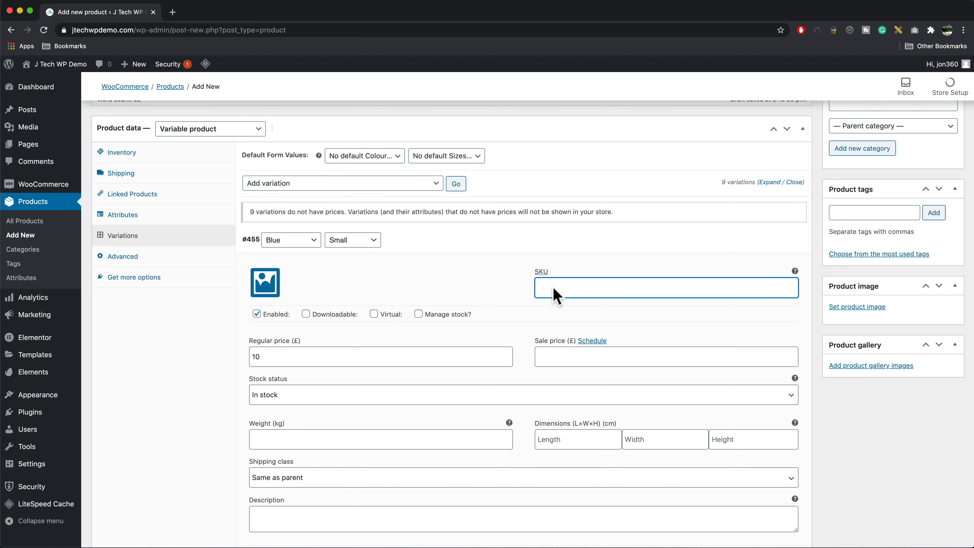
{"action": "type", "text": "614300VHM"}
{"action": "left_click_drag", "start_coordinate": [581, 287], "coordinate": [526, 285]}
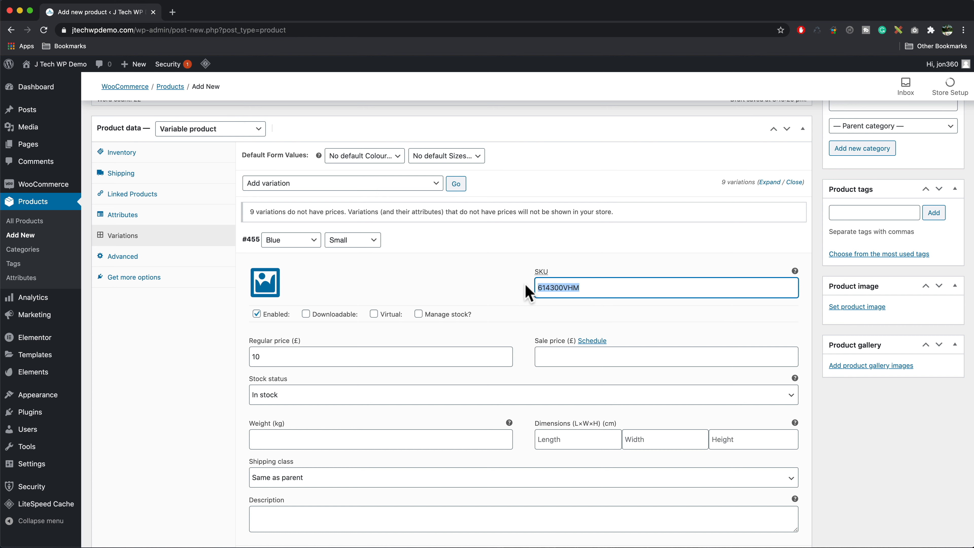
{"action": "key", "text": "BackSpace"}
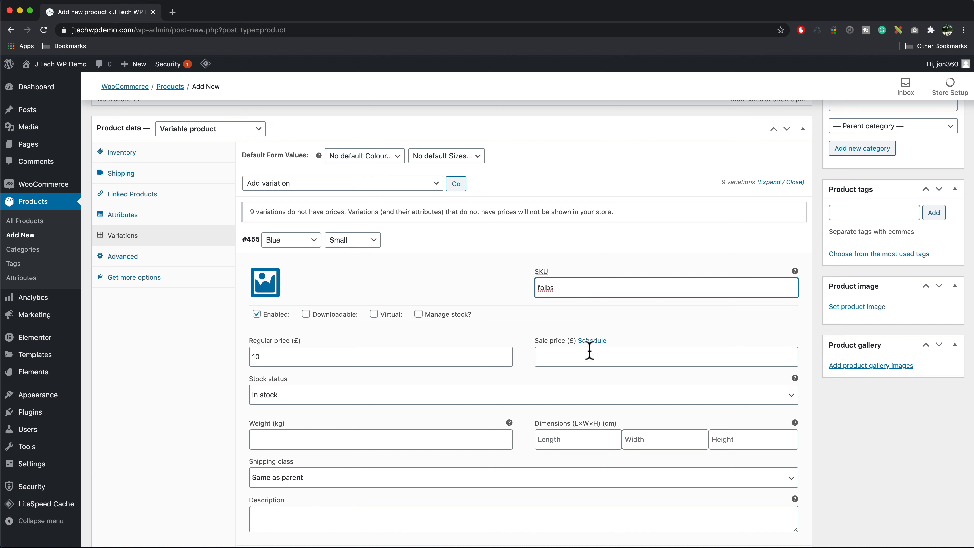
Schedule the £8 sale price from 2020-10-08 to 2020-10-10.
{"action": "left_click", "coordinate": [592, 342]}
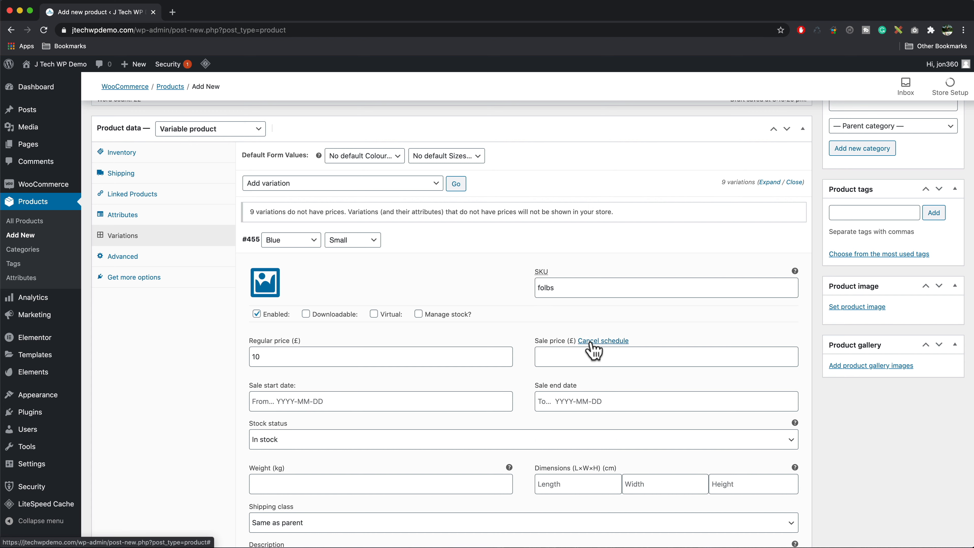
{"action": "left_click", "coordinate": [399, 403]}
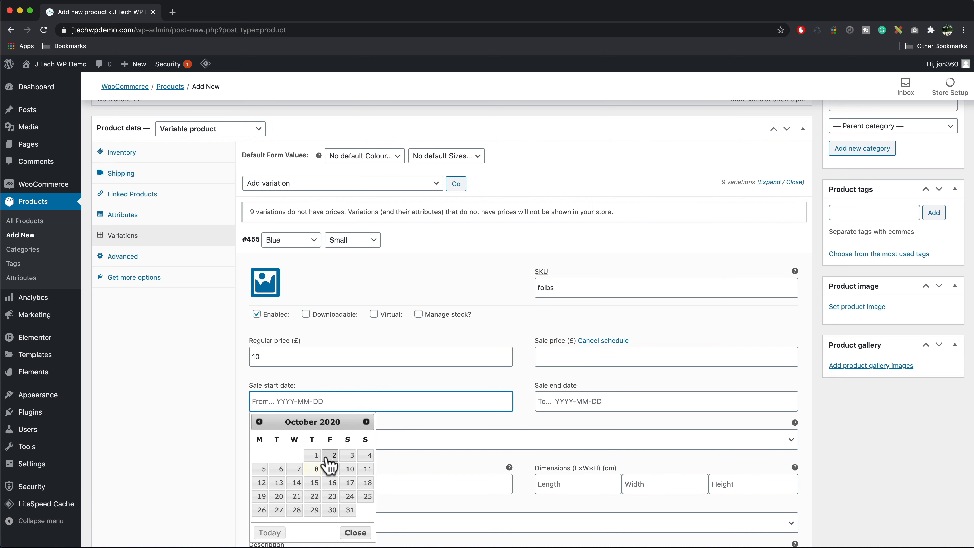
{"action": "left_click", "coordinate": [314, 469]}
{"action": "left_click", "coordinate": [553, 402]}
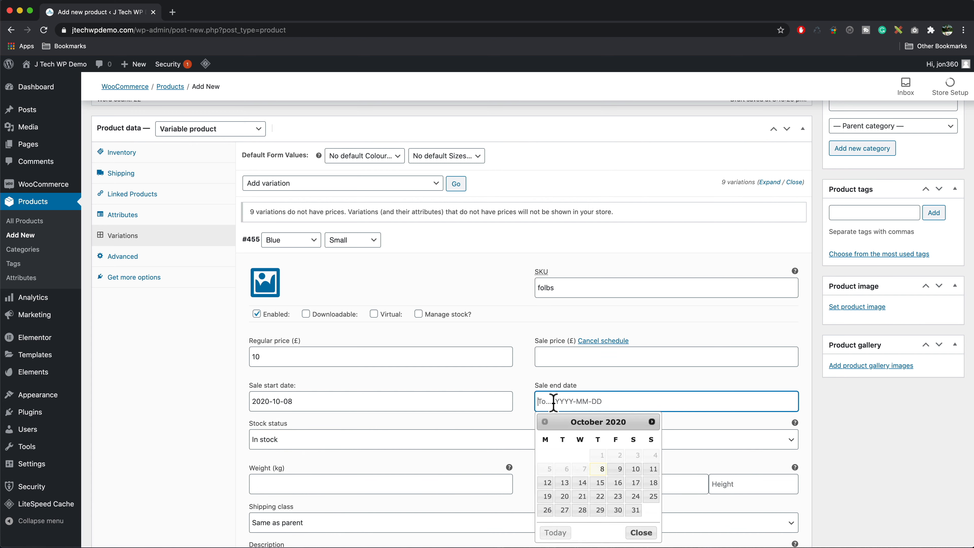
{"action": "left_click", "coordinate": [637, 470]}
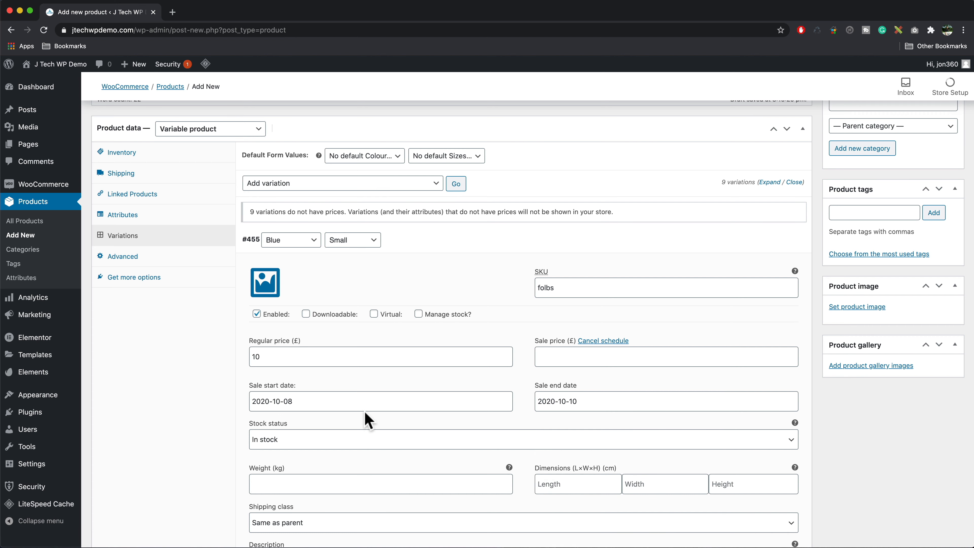
{"action": "left_click", "coordinate": [558, 357]}
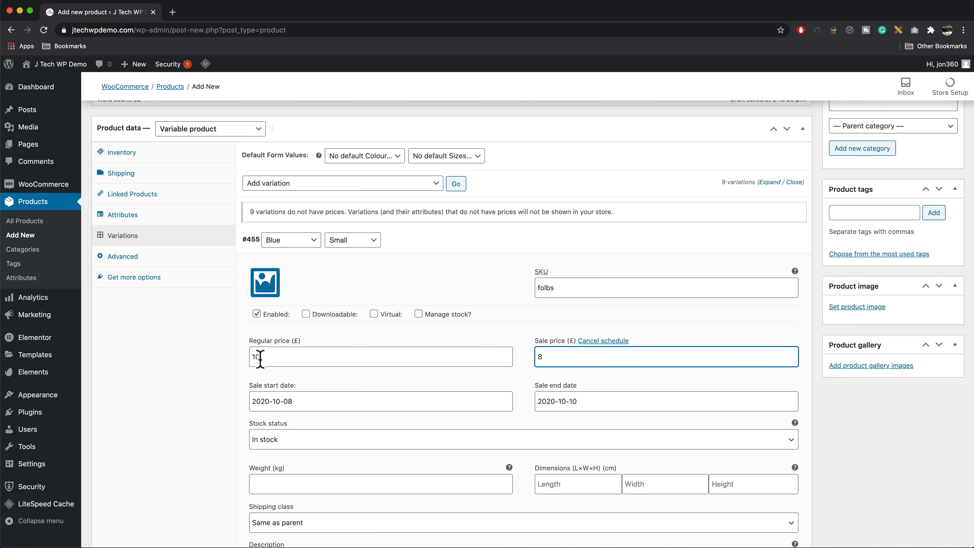
Keep it in stock, enable stock management with quantity 20, and disallow back-orders.
{"action": "scroll", "coordinate": [511, 457], "scroll_direction": "down", "scroll_amount": 3}
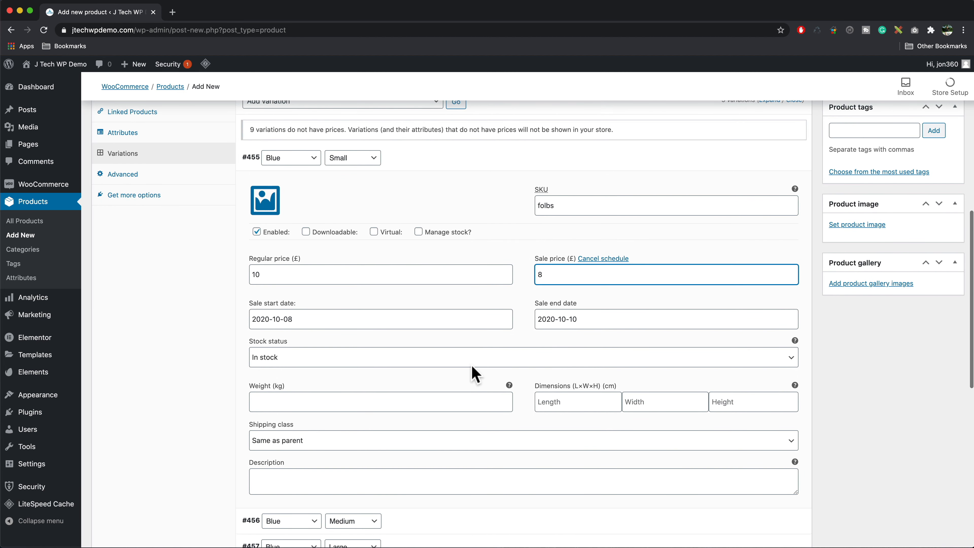
{"action": "left_click", "coordinate": [468, 361]}
{"action": "left_click", "coordinate": [308, 360]}
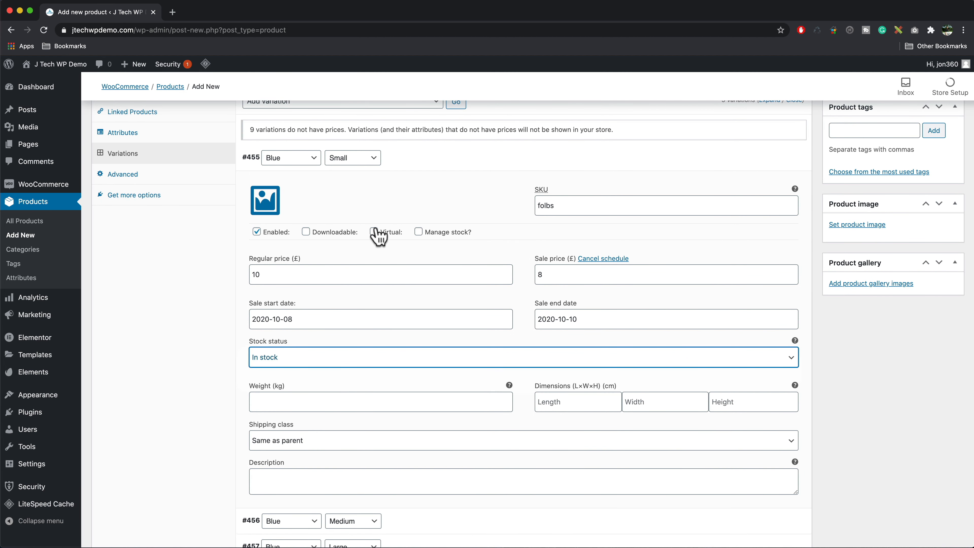
{"action": "left_click", "coordinate": [419, 232]}
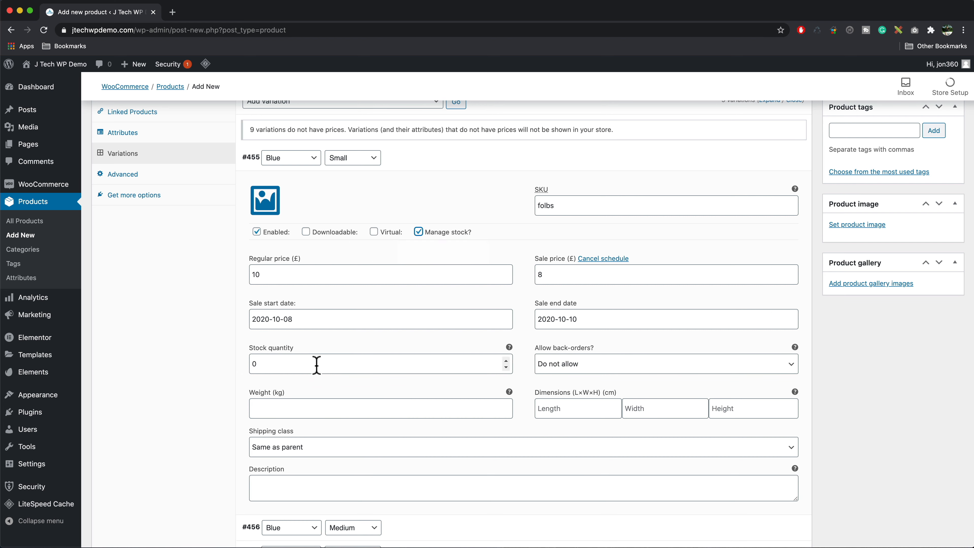
{"action": "double_click", "coordinate": [260, 365]}
{"action": "type", "text": "20"}
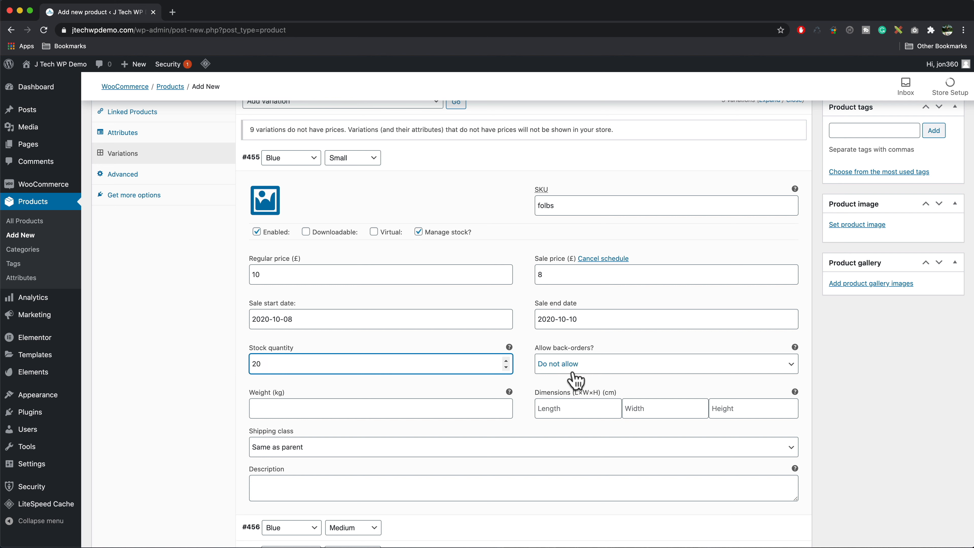
{"action": "left_click", "coordinate": [657, 368]}
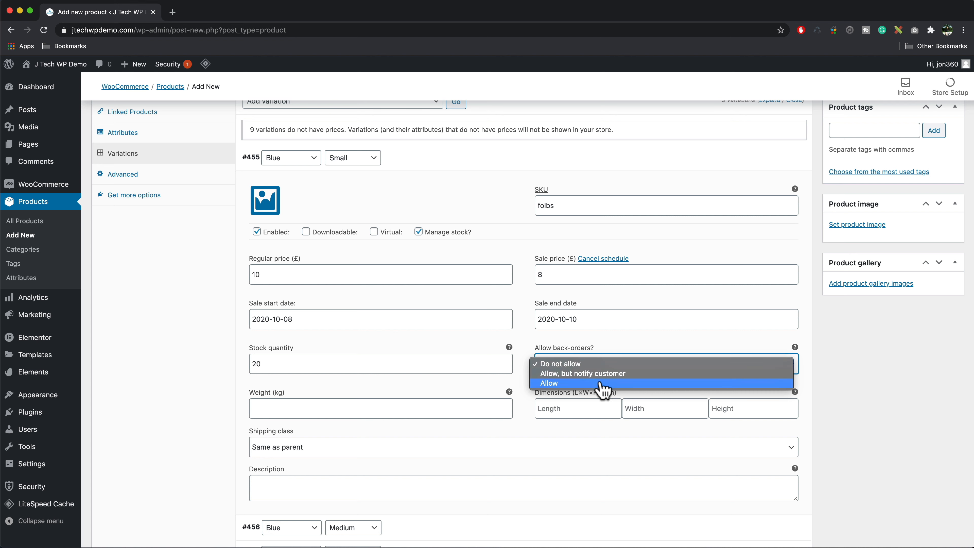
{"action": "left_click", "coordinate": [613, 364]}
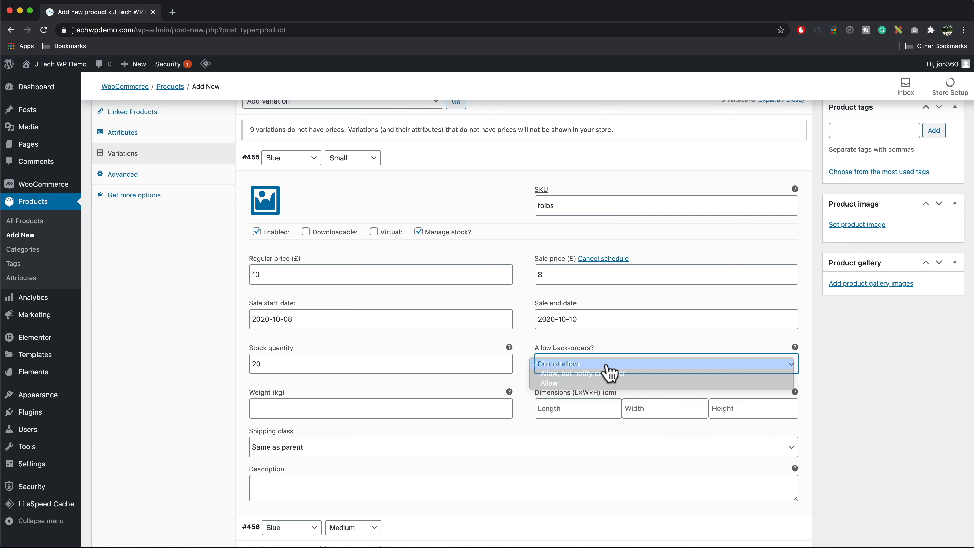
Leave the weight blank and keep the shipping class same as parent.
{"action": "left_click", "coordinate": [315, 407]}
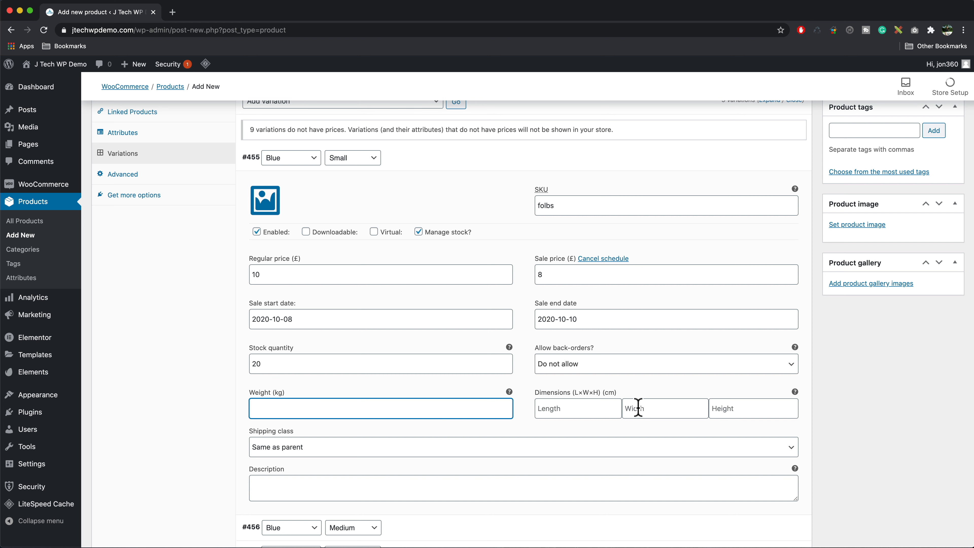
{"action": "left_click", "coordinate": [359, 450]}
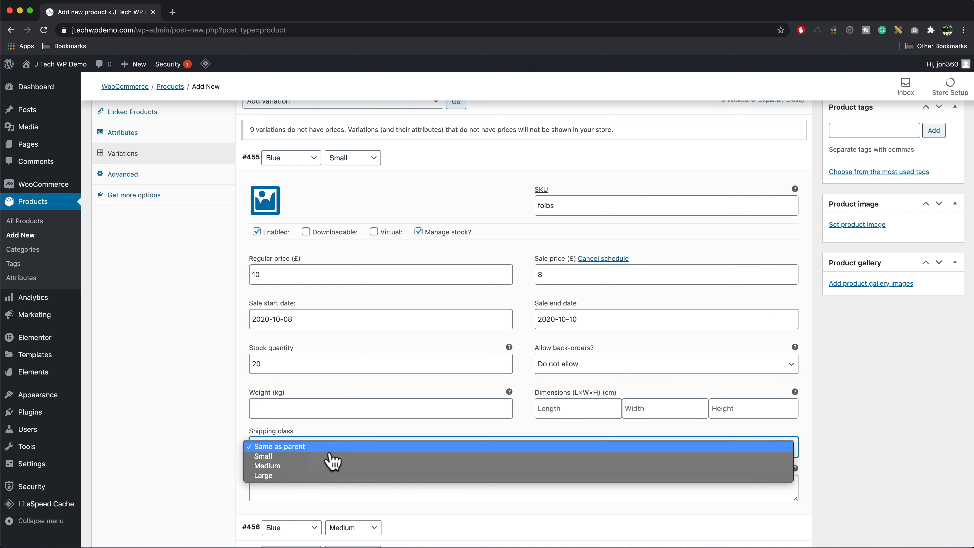
{"action": "left_click", "coordinate": [352, 435]}
{"action": "scroll", "coordinate": [399, 499], "scroll_direction": "up", "scroll_amount": 1}
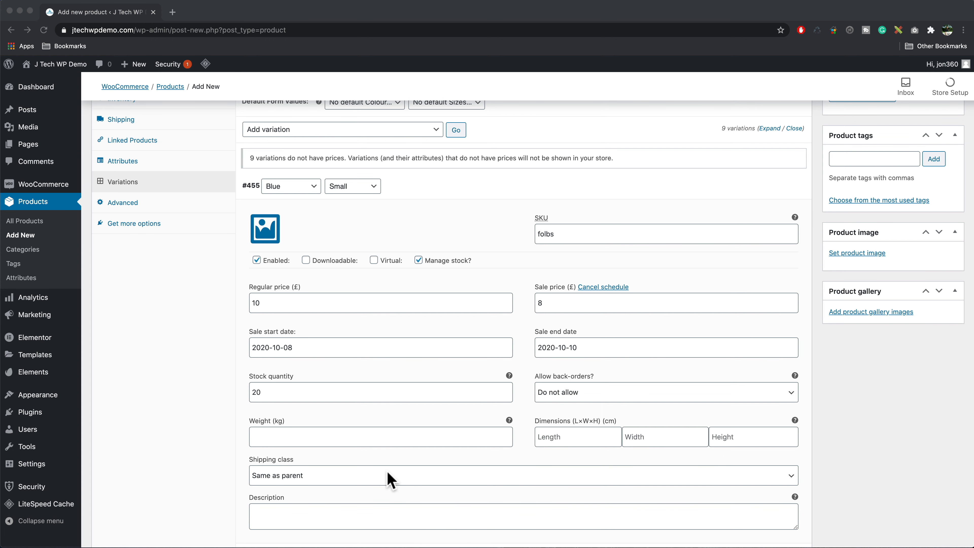
{"action": "scroll", "coordinate": [388, 478], "scroll_direction": "down", "scroll_amount": 3}
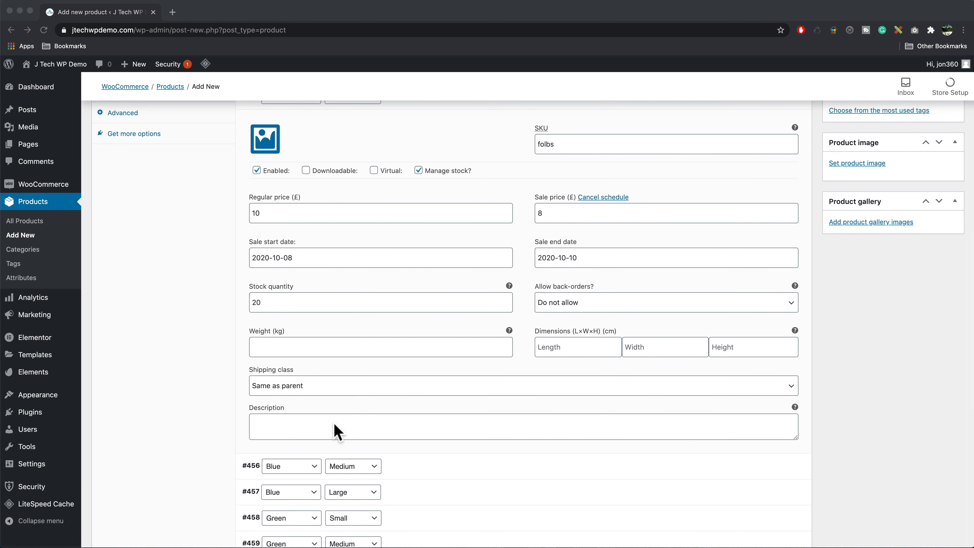
{"action": "scroll", "coordinate": [432, 424], "scroll_direction": "down", "scroll_amount": 6}
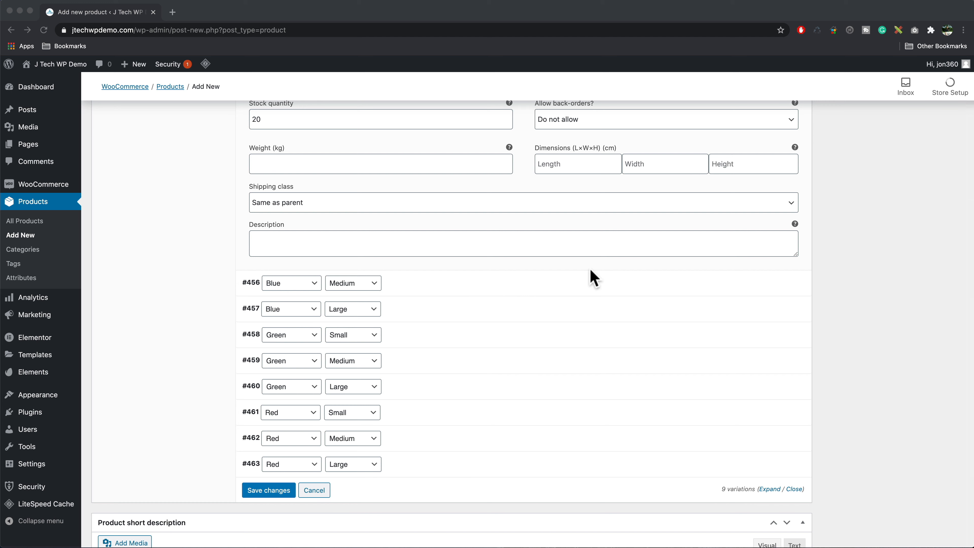
Upload blue.jpg and set it as the Blue Small variation's image.
{"action": "left_click", "coordinate": [743, 278]}
{"action": "left_click", "coordinate": [767, 286]}
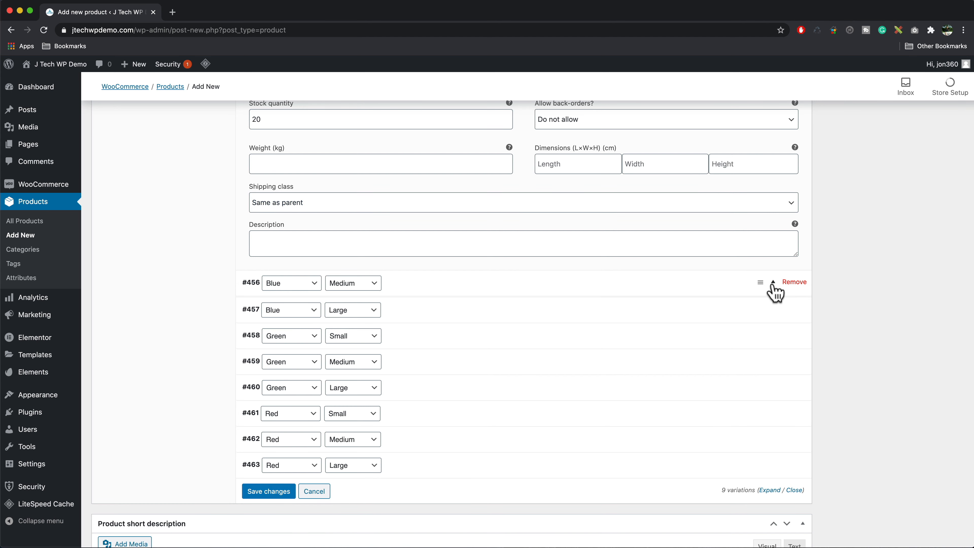
{"action": "scroll", "coordinate": [674, 337], "scroll_direction": "down", "scroll_amount": 5}
{"action": "scroll", "coordinate": [679, 340], "scroll_direction": "up", "scroll_amount": 5}
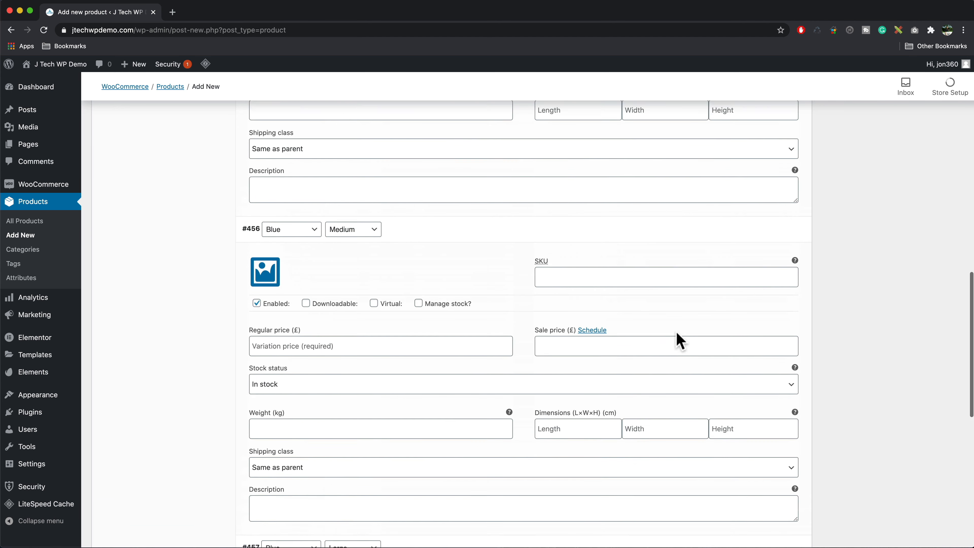
{"action": "left_click", "coordinate": [774, 260]}
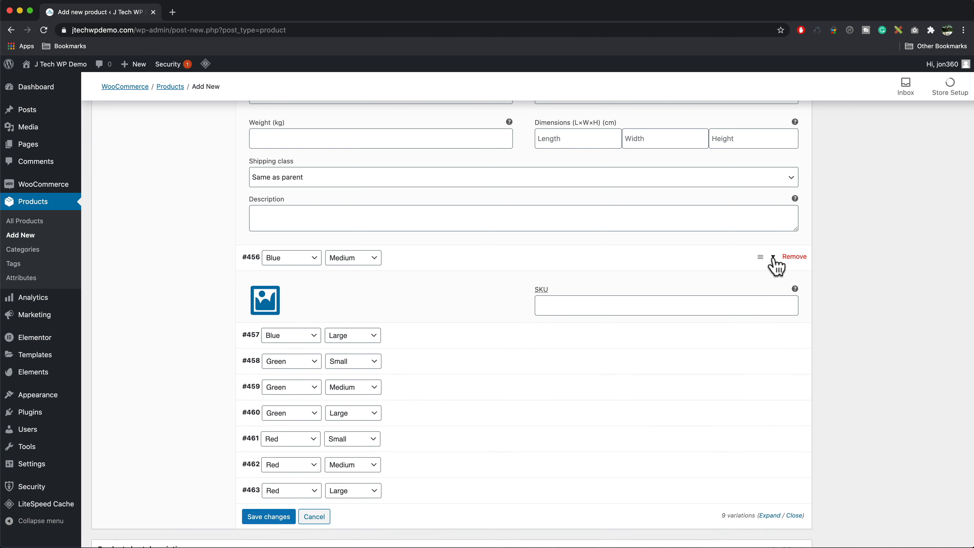
{"action": "scroll", "coordinate": [761, 244], "scroll_direction": "up", "scroll_amount": 5}
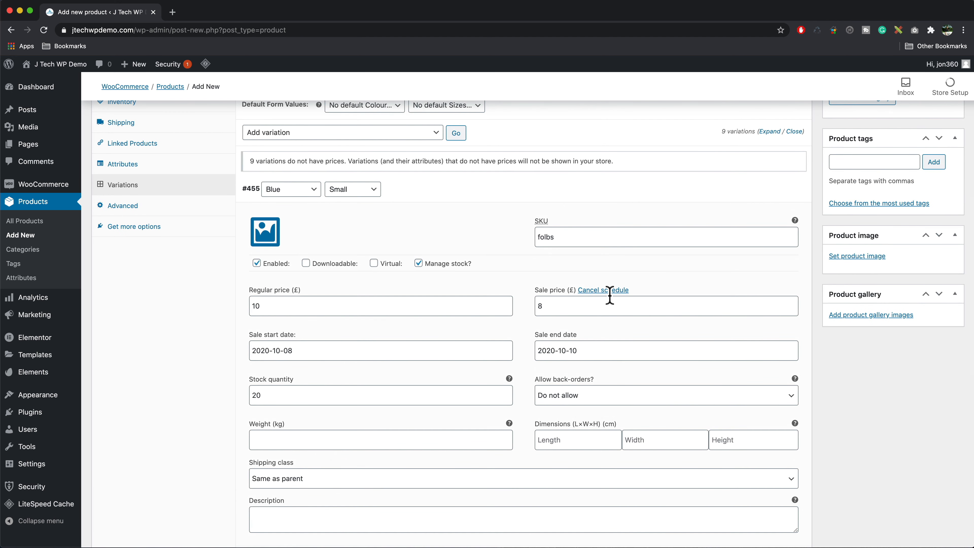
{"action": "scroll", "coordinate": [613, 300], "scroll_direction": "down", "scroll_amount": 2}
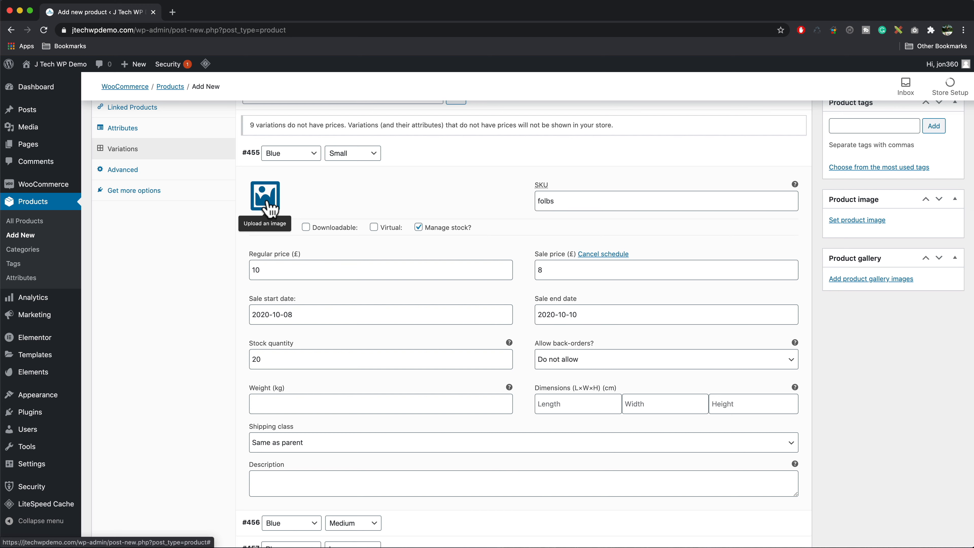
{"action": "left_click", "coordinate": [267, 198]}
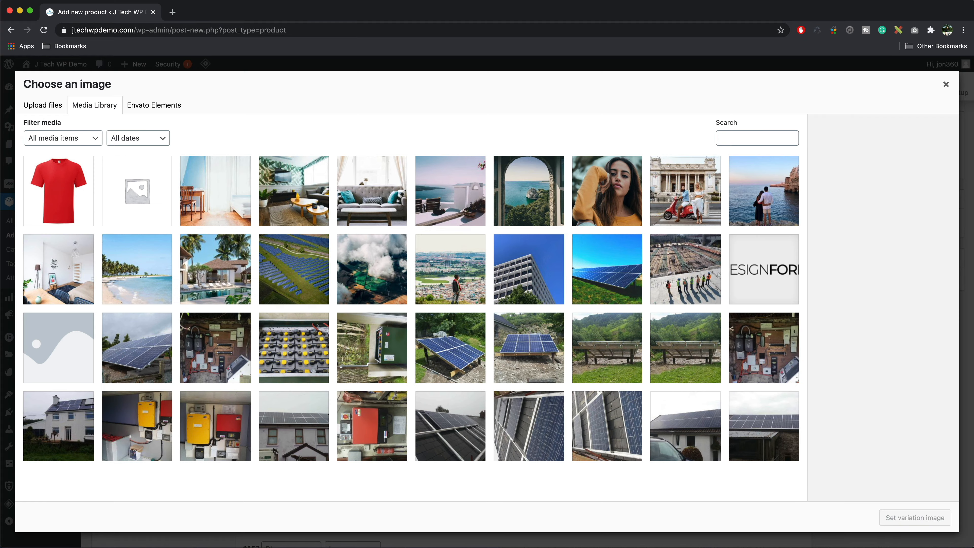
{"action": "left_click_drag", "start_coordinate": [588, 301], "coordinate": [591, 305]}
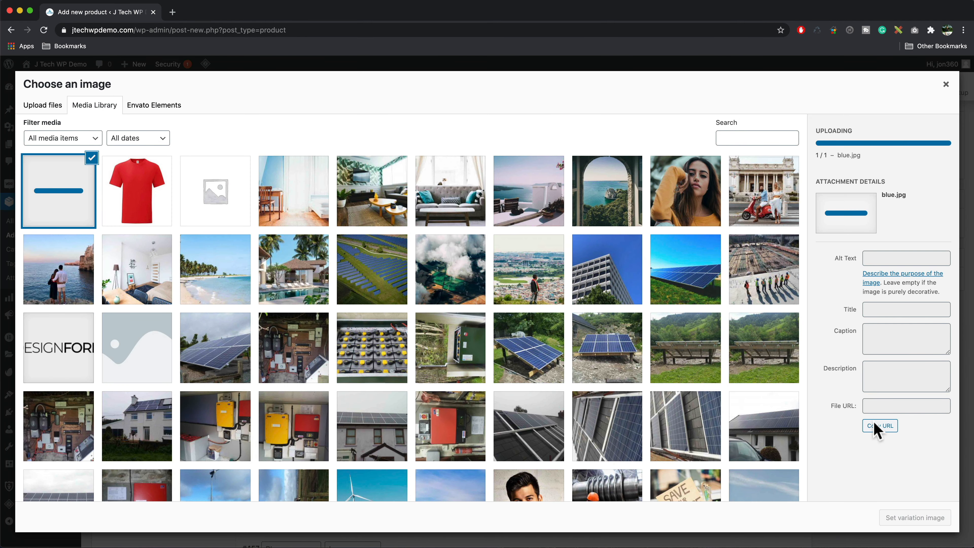
{"action": "left_click", "coordinate": [914, 522]}
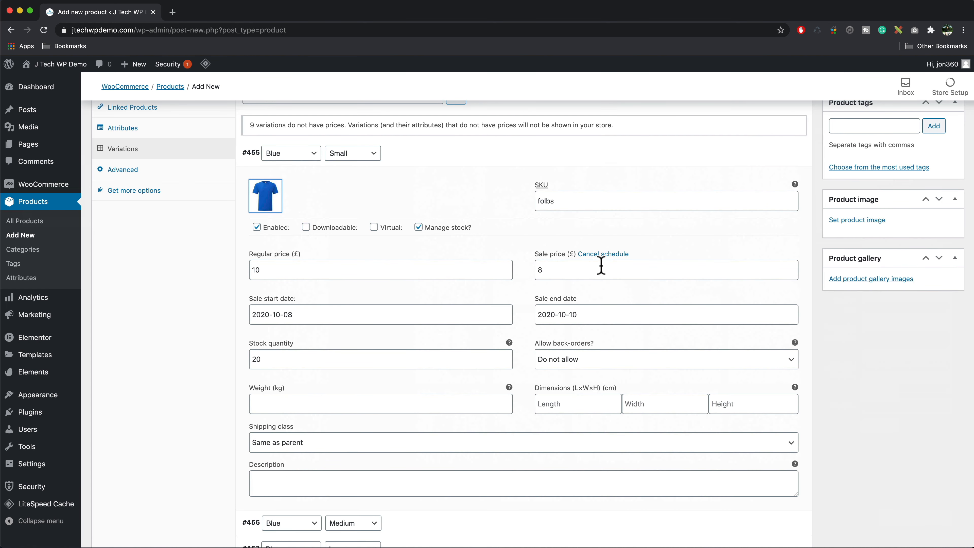
{"action": "left_click", "coordinate": [773, 153]}
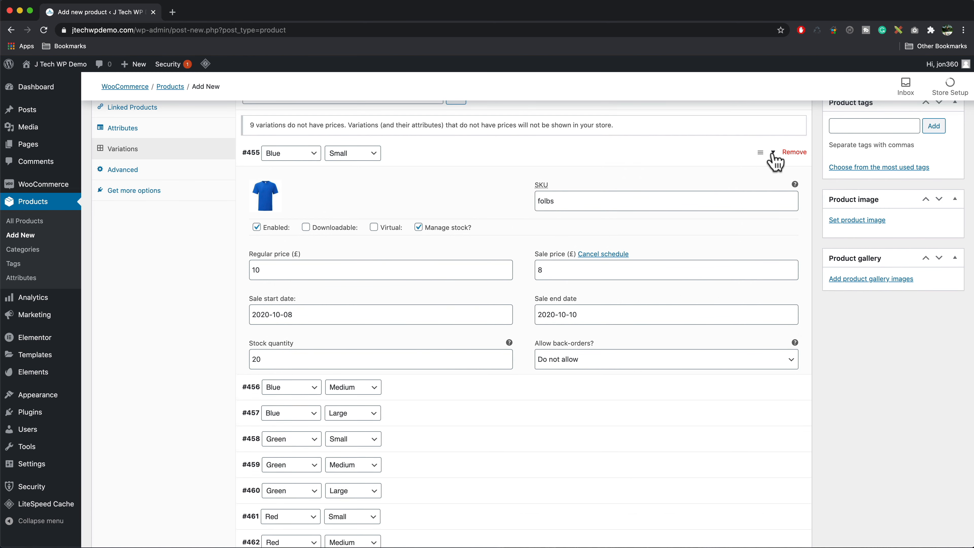
Set the same blue T-shirt image on the Blue Medium and Blue Large variations.
{"action": "left_click", "coordinate": [773, 179]}
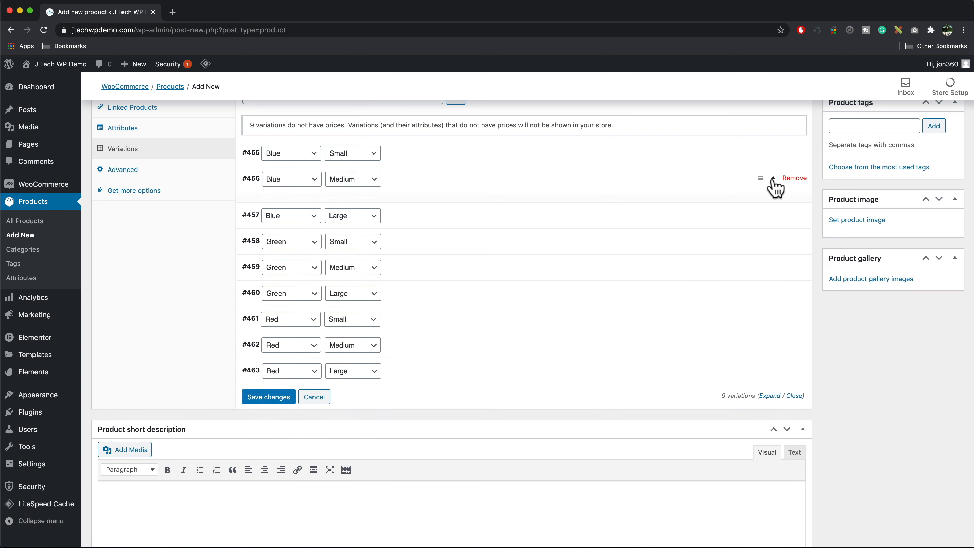
{"action": "left_click", "coordinate": [266, 221]}
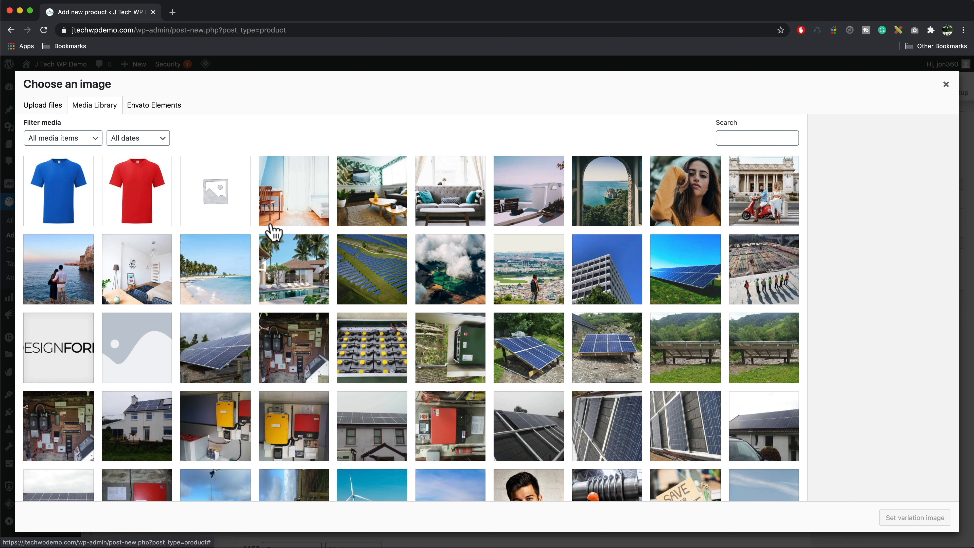
{"action": "left_click", "coordinate": [56, 202]}
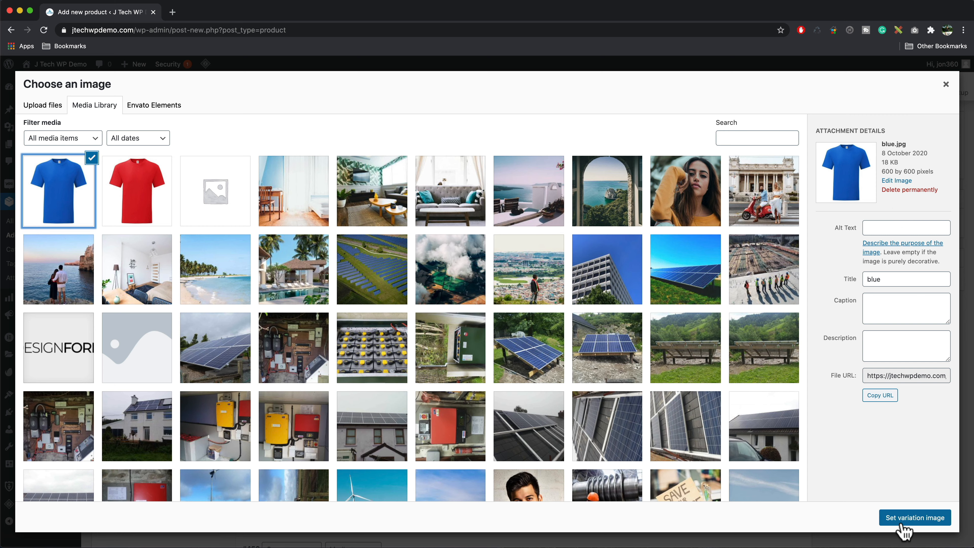
{"action": "left_click", "coordinate": [910, 518]}
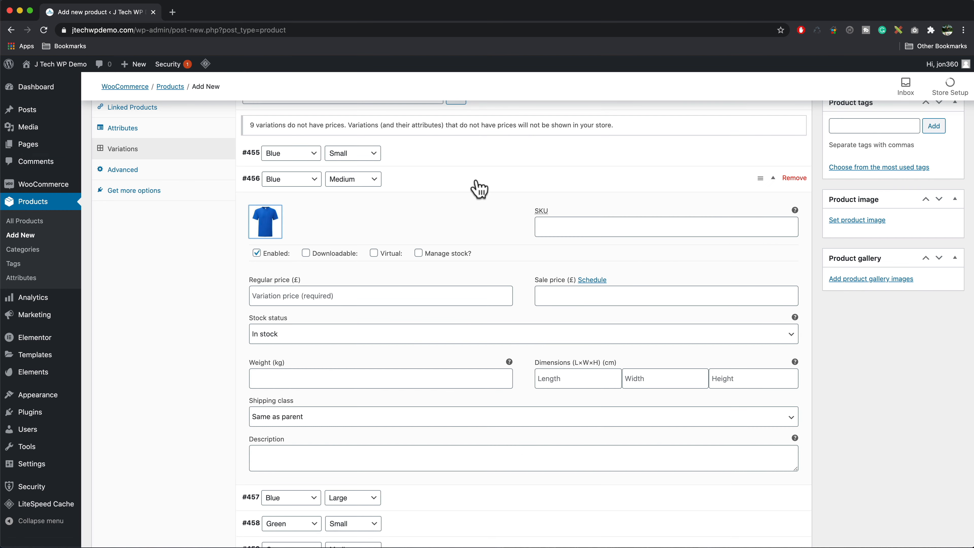
{"action": "left_click", "coordinate": [477, 188]}
{"action": "left_click", "coordinate": [443, 209]}
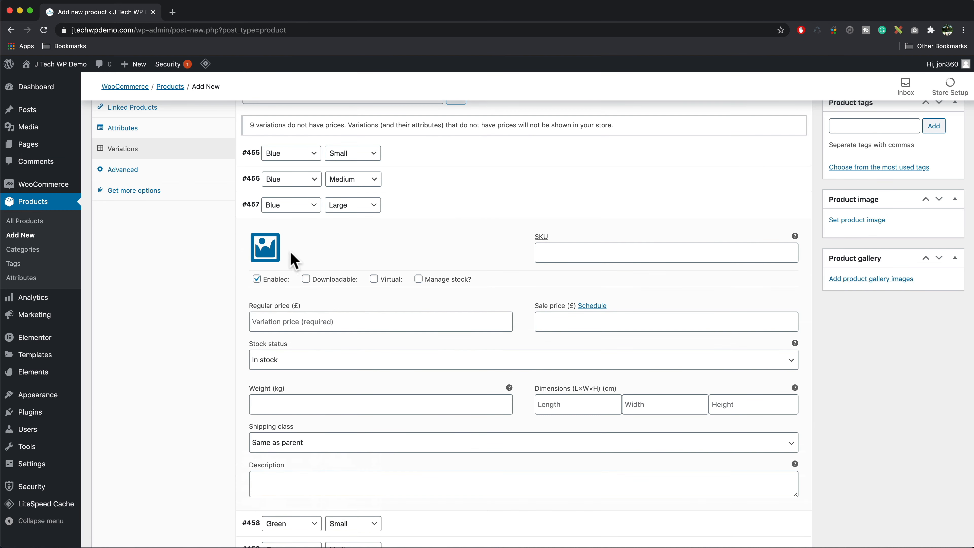
{"action": "left_click", "coordinate": [268, 253]}
{"action": "left_click", "coordinate": [75, 204]}
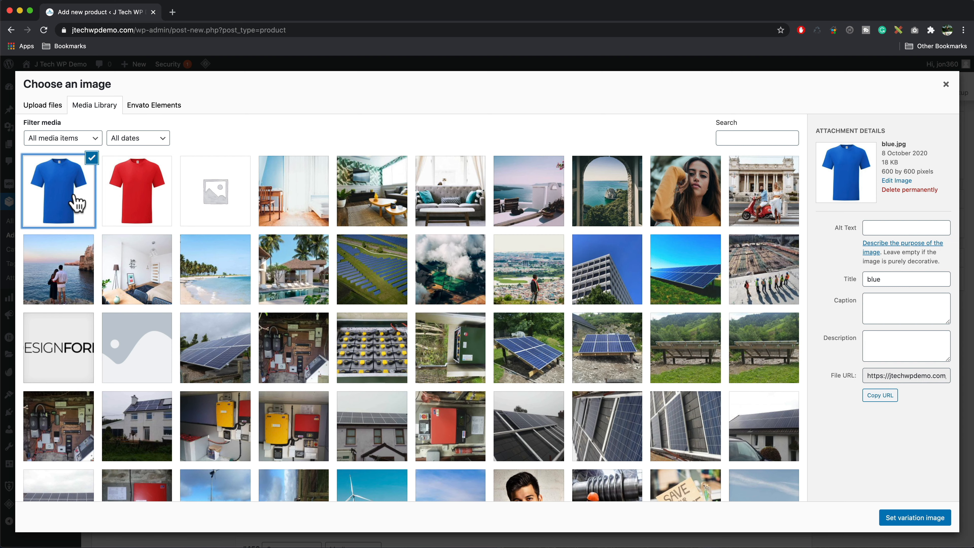
{"action": "left_click", "coordinate": [903, 522]}
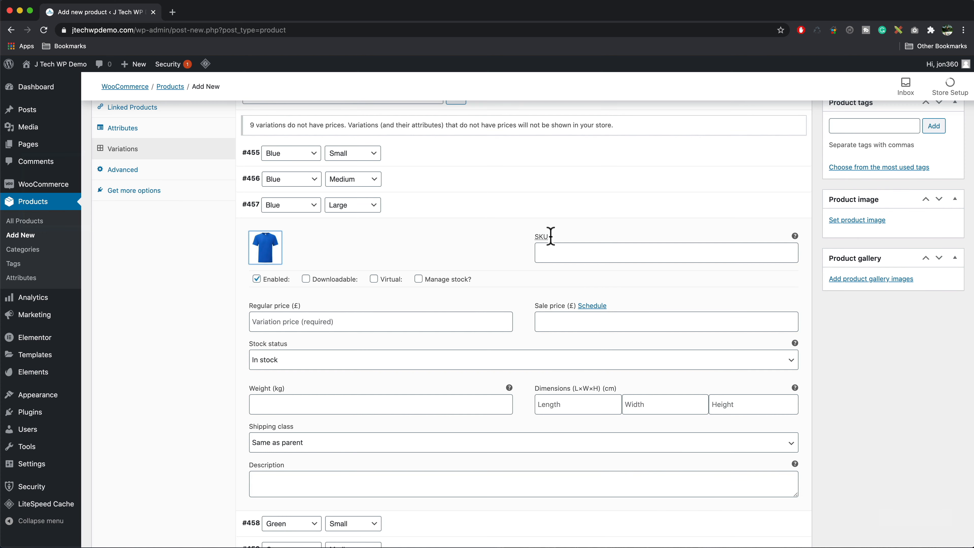
{"action": "left_click", "coordinate": [492, 213]}
Expand the Green Small variation and bring up its image chooser.
{"action": "left_click", "coordinate": [472, 246]}
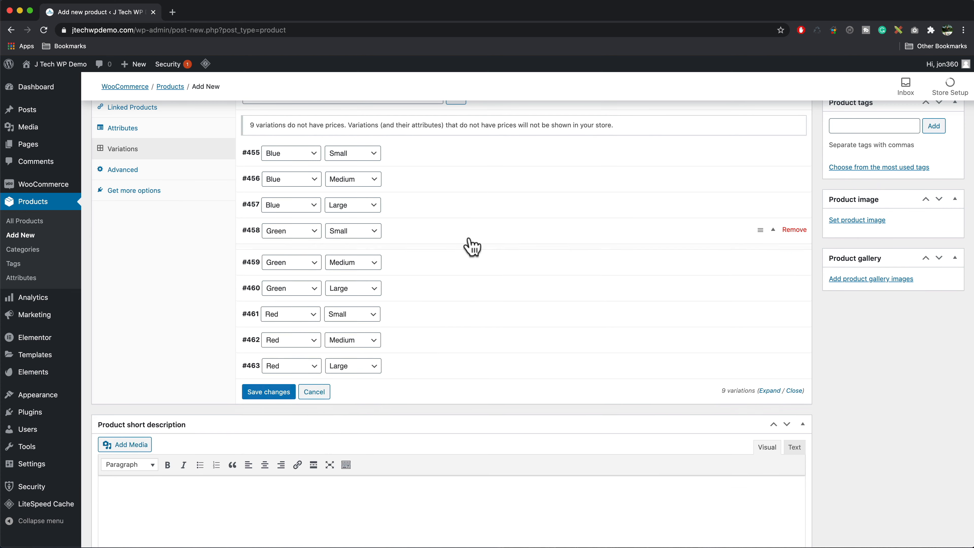
{"action": "left_click", "coordinate": [266, 274]}
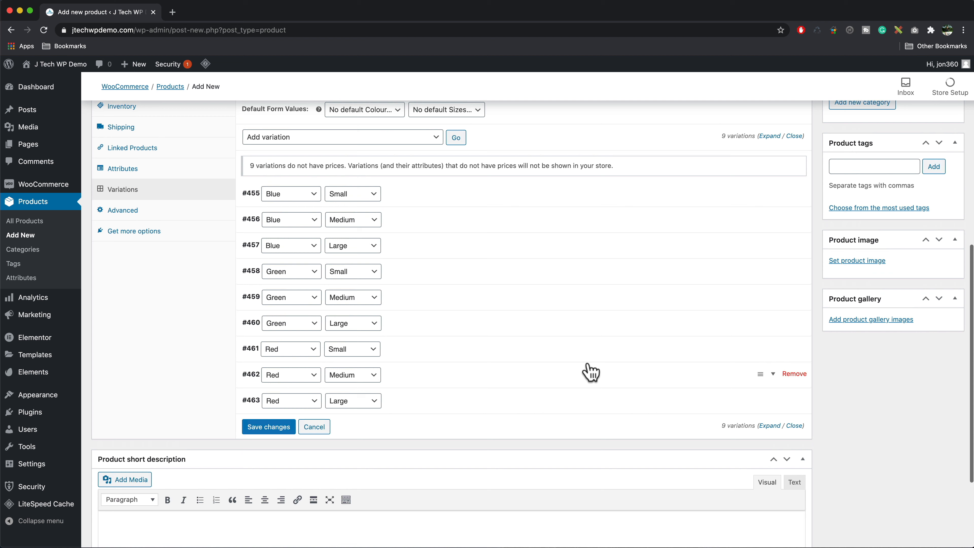
{"action": "scroll", "coordinate": [590, 372], "scroll_direction": "up", "scroll_amount": 2}
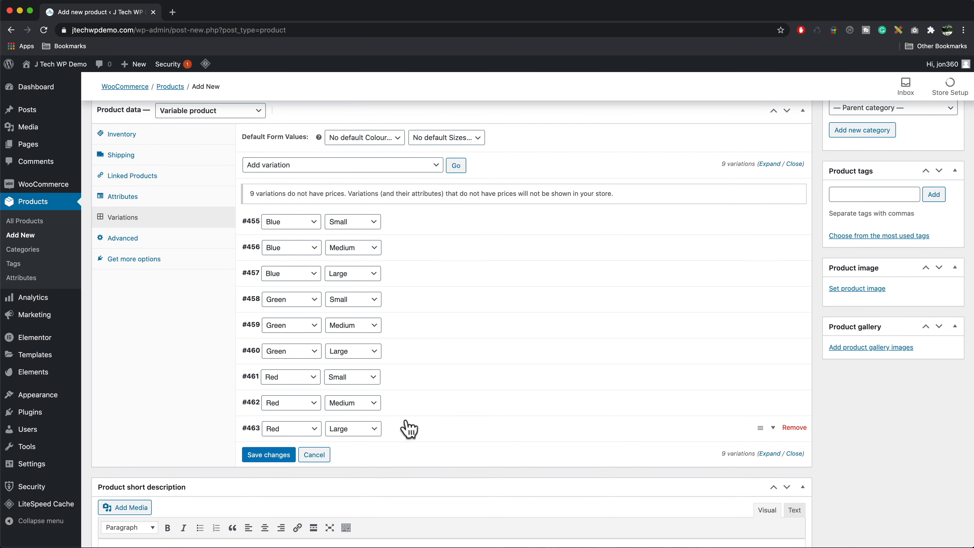
Enter 10 as the Blue Medium regular price, then briefly open the Green Small variation.
{"action": "left_click", "coordinate": [426, 246]}
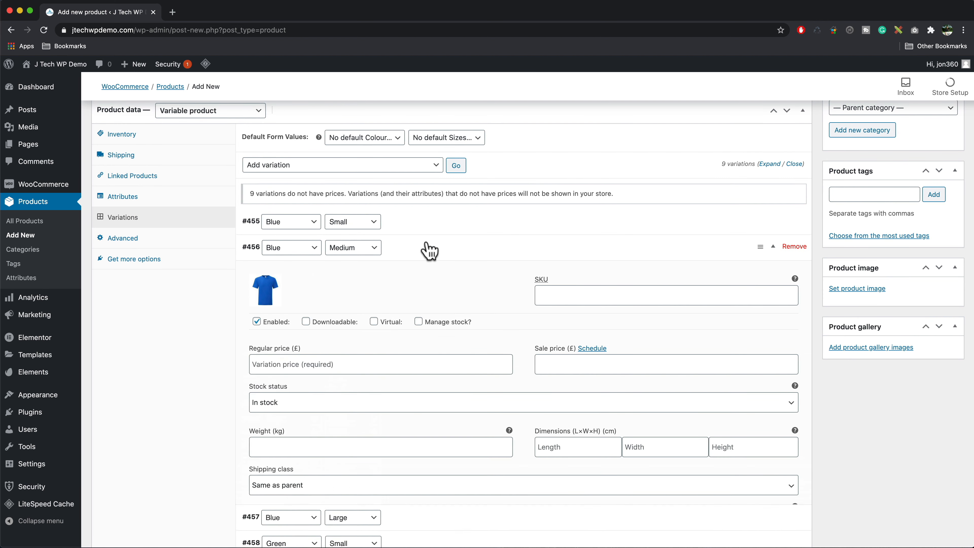
{"action": "left_click", "coordinate": [286, 365]}
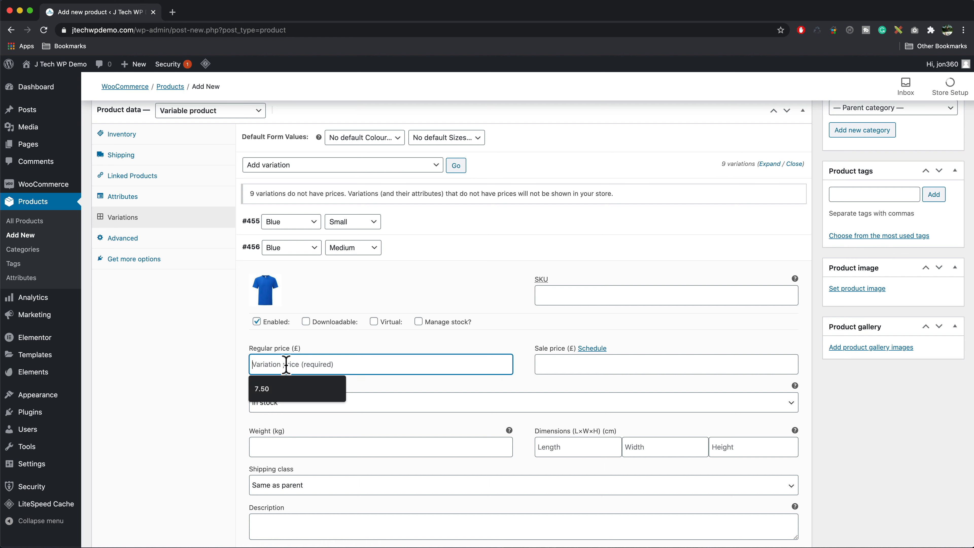
{"action": "type", "text": "10"}
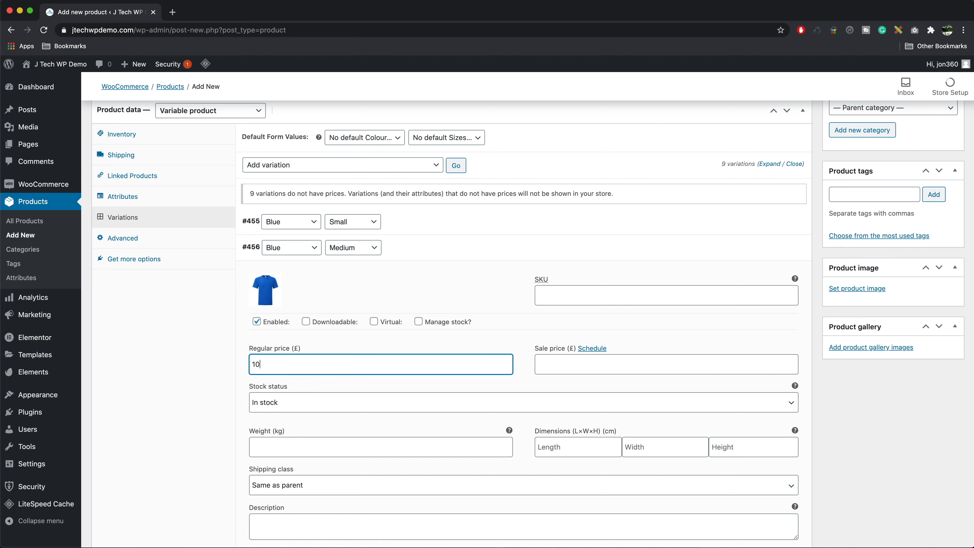
{"action": "left_click", "coordinate": [424, 246]}
{"action": "left_click", "coordinate": [423, 303]}
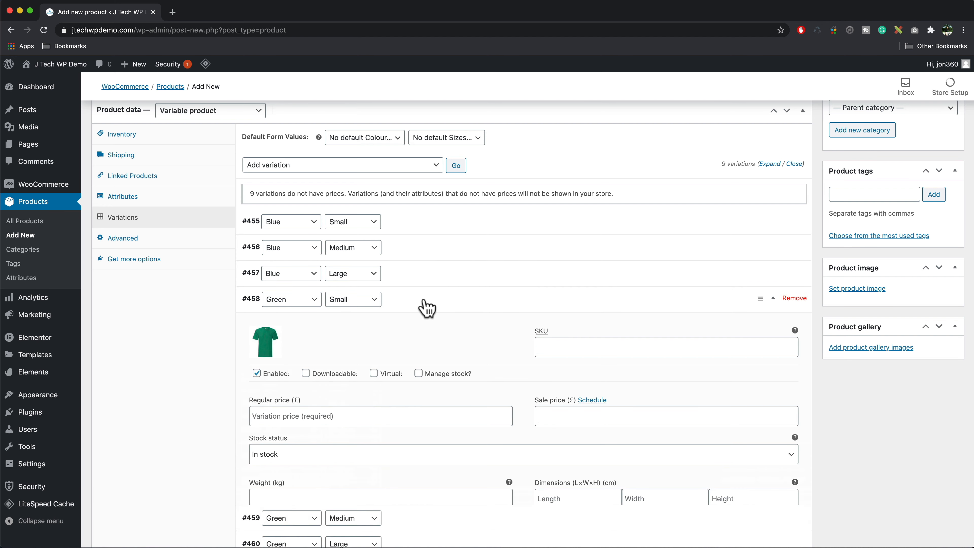
{"action": "left_click", "coordinate": [279, 416]}
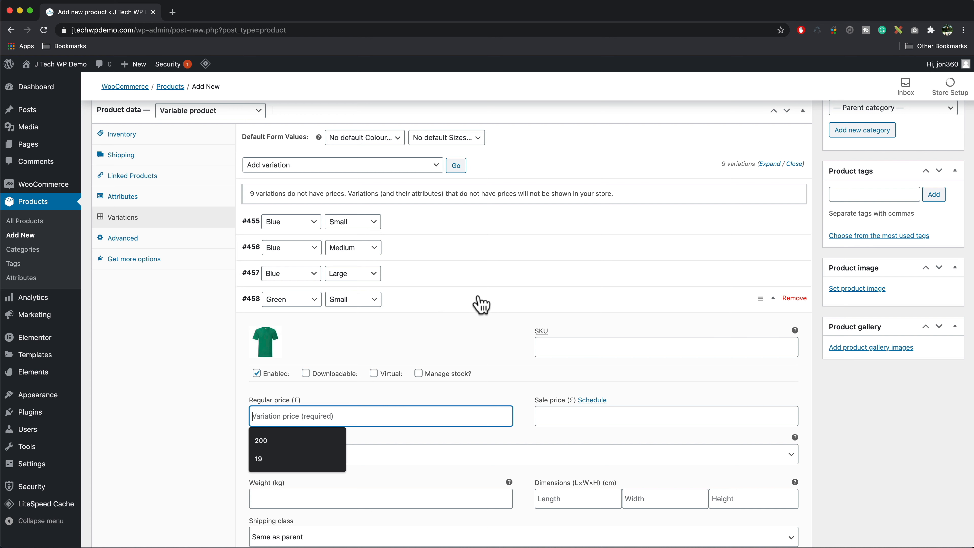
{"action": "left_click", "coordinate": [773, 301]}
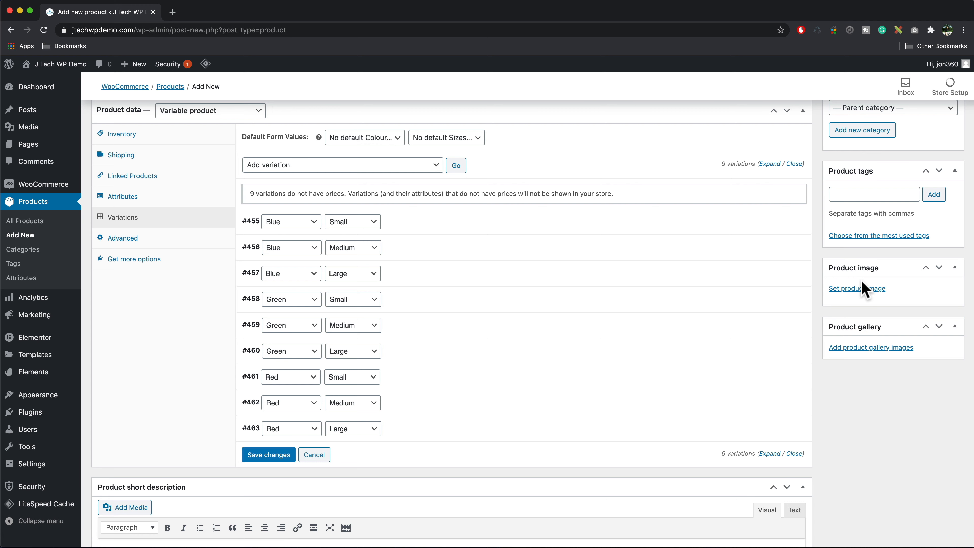
Set the red T-shirt image as the main product image.
{"action": "left_click", "coordinate": [858, 289]}
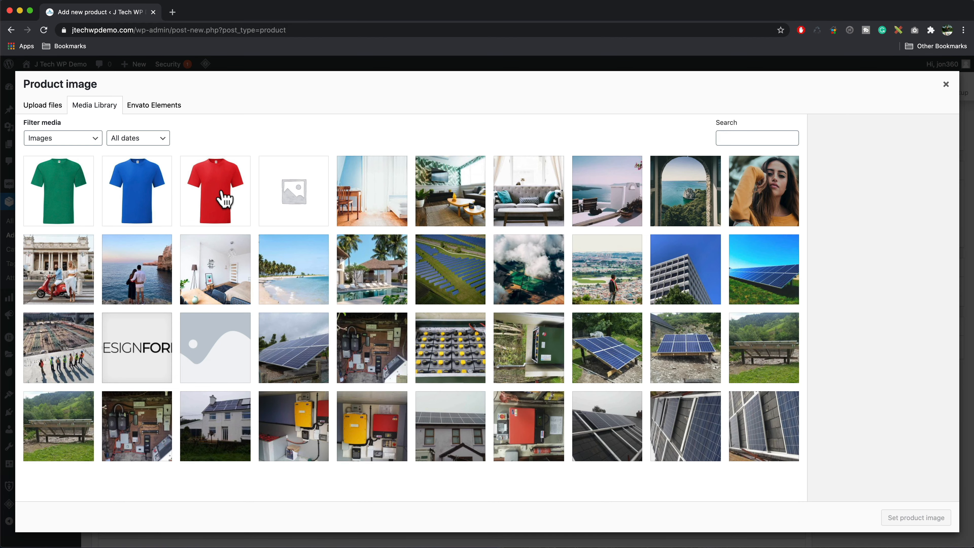
{"action": "left_click", "coordinate": [223, 200]}
{"action": "left_click", "coordinate": [917, 518]}
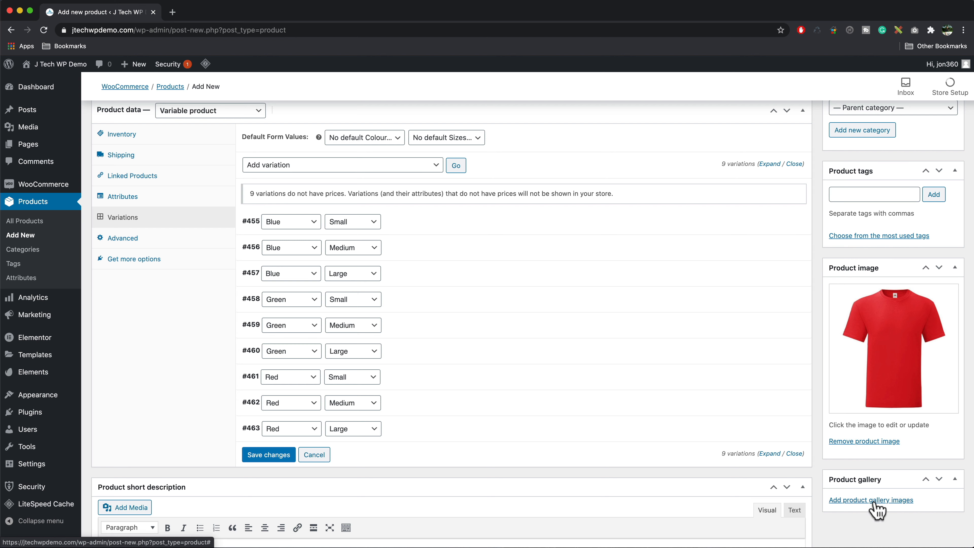
Add the red, blue and green T-shirt images to the product gallery.
{"action": "left_click", "coordinate": [876, 506]}
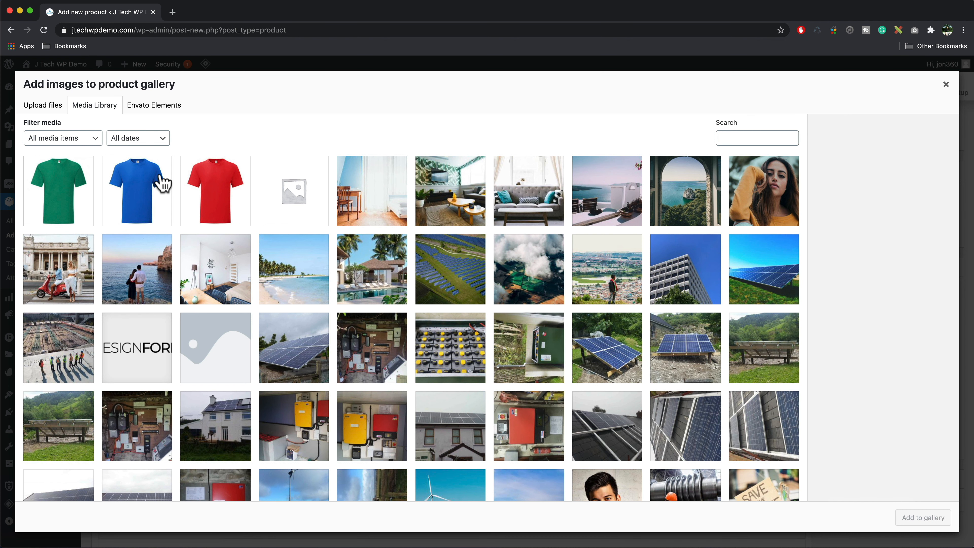
{"action": "left_click", "coordinate": [79, 204]}
{"action": "left_click", "coordinate": [146, 202]}
{"action": "left_click", "coordinate": [217, 202]}
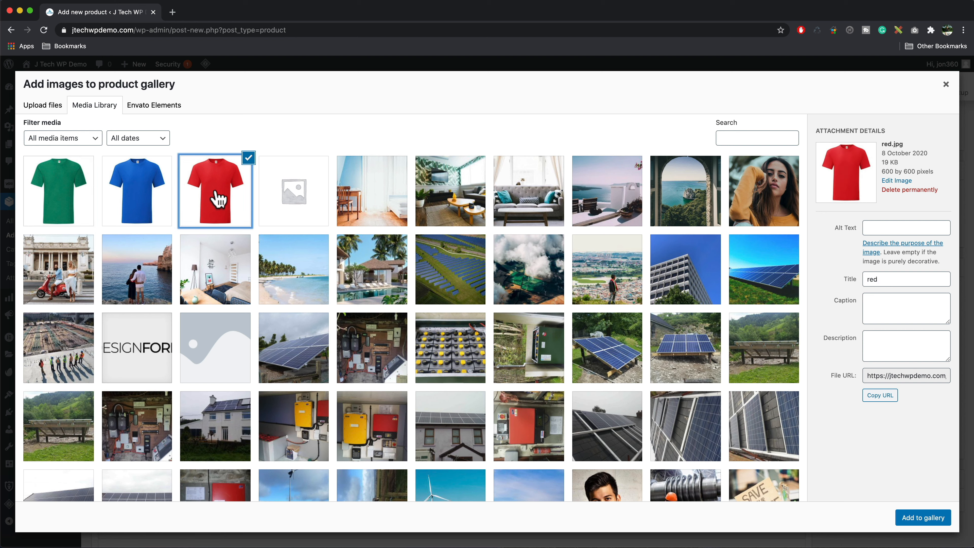
{"action": "left_click", "coordinate": [148, 201]}
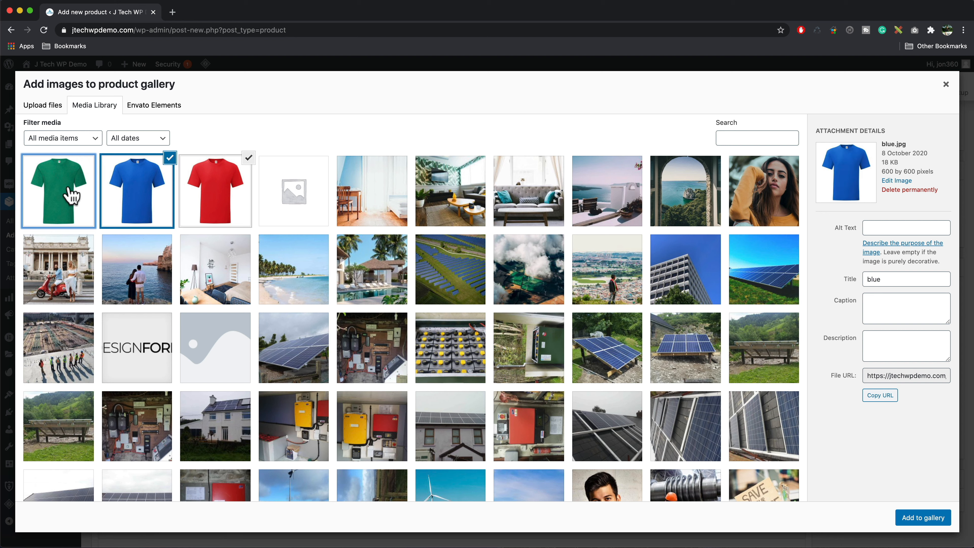
{"action": "left_click", "coordinate": [72, 195]}
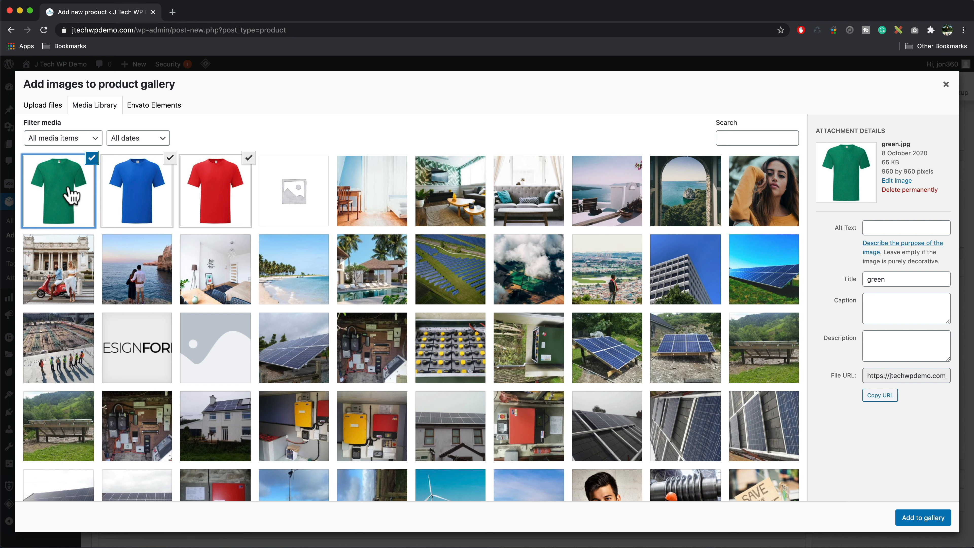
{"action": "left_click", "coordinate": [935, 522]}
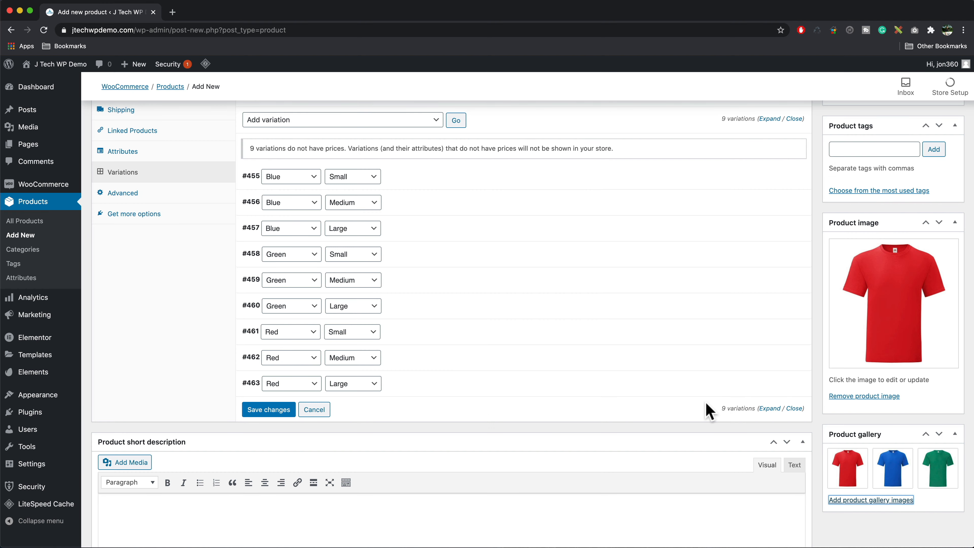
Place the cursor in the product short description editor.
{"action": "scroll", "coordinate": [706, 402], "scroll_direction": "down", "scroll_amount": 3}
{"action": "scroll", "coordinate": [706, 402], "scroll_direction": "down", "scroll_amount": 1}
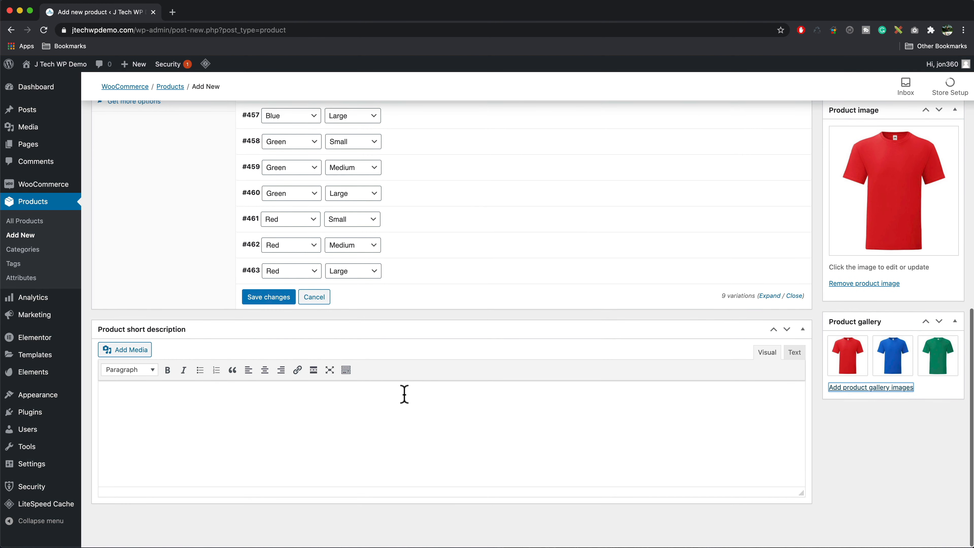
{"action": "left_click", "coordinate": [318, 403]}
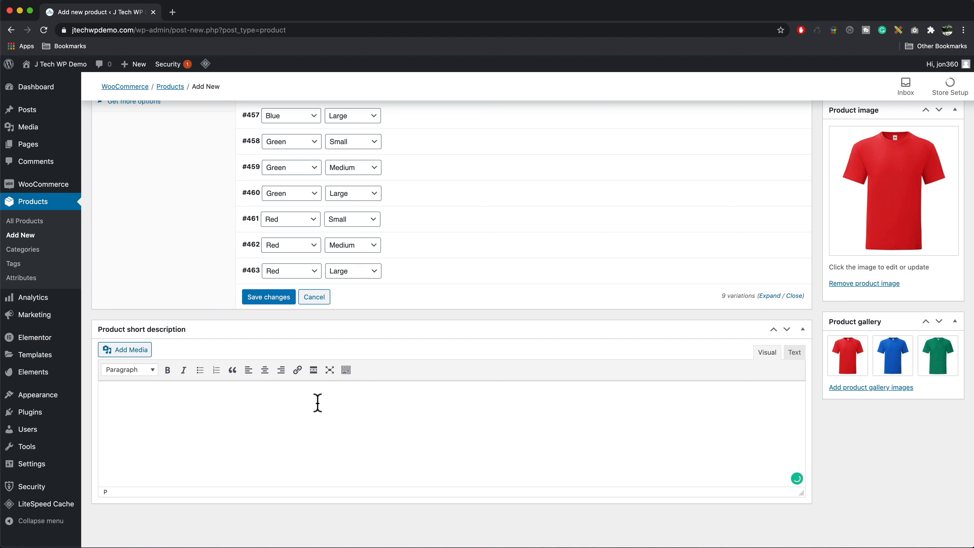
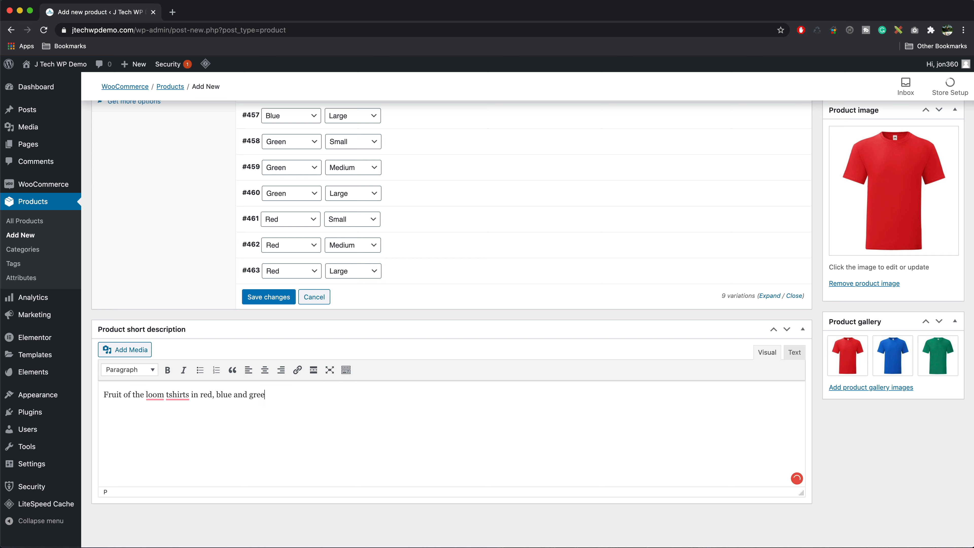
Set the Tshirt product's shipping class to Medium.
{"action": "scroll", "coordinate": [267, 224], "scroll_direction": "up", "scroll_amount": 5}
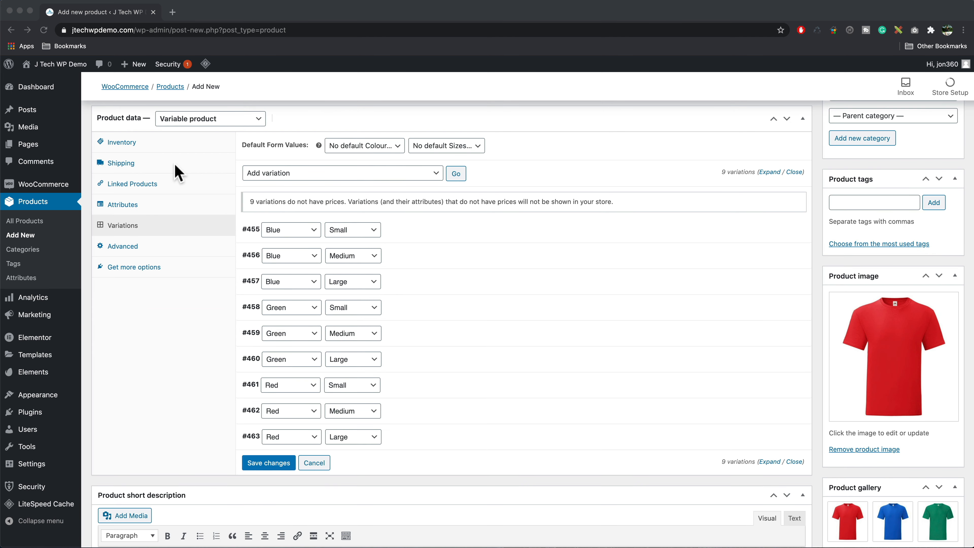
{"action": "left_click", "coordinate": [139, 167]}
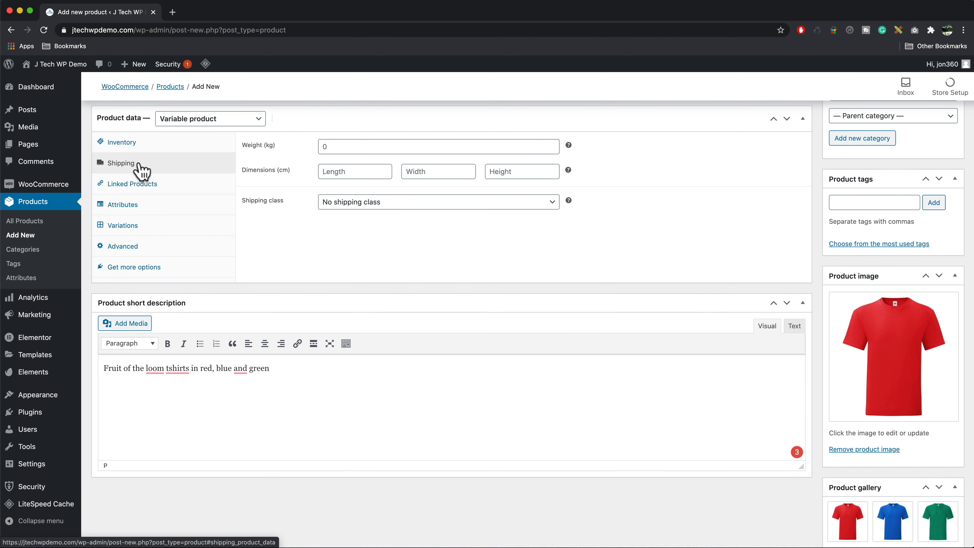
{"action": "left_click", "coordinate": [409, 211]}
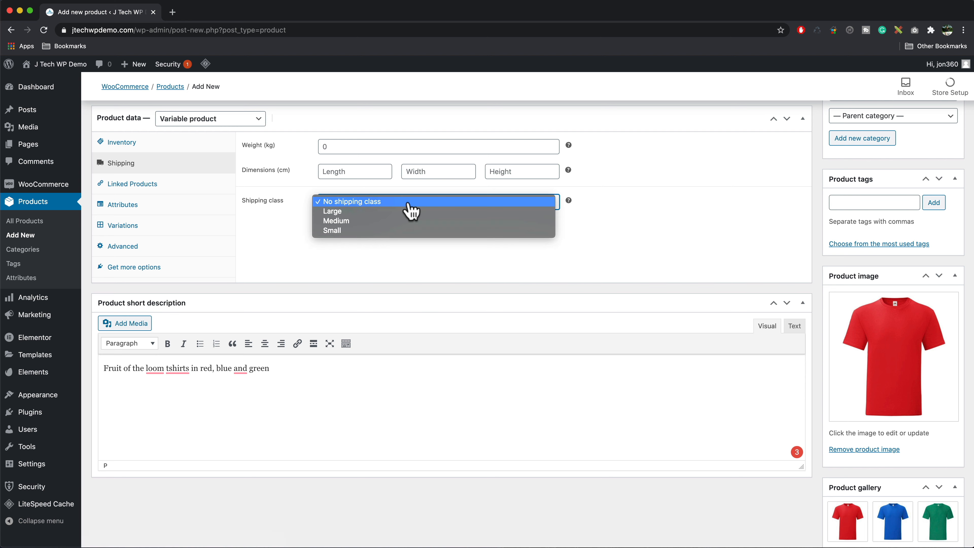
{"action": "left_click", "coordinate": [377, 222]}
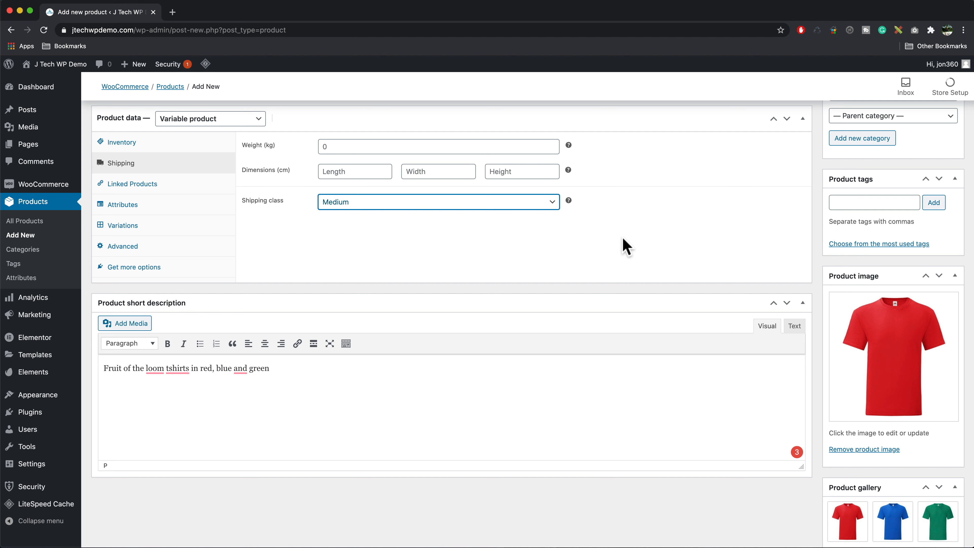
Add the product tags 'tshirt' and 'fruit of the loom'.
{"action": "left_click", "coordinate": [844, 201]}
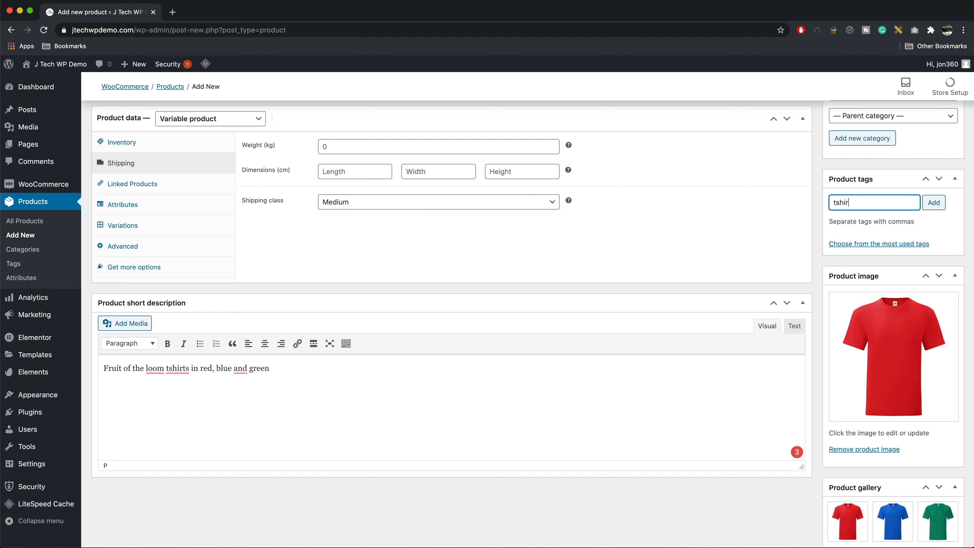
{"action": "type", "text": "tshirt"}
{"action": "key", "text": "Return"}
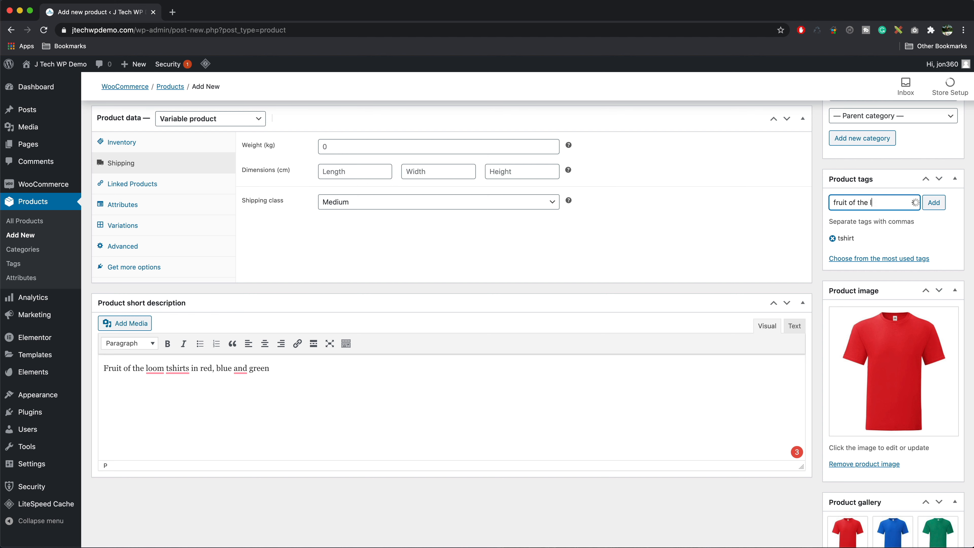
{"action": "key", "text": "Return"}
{"action": "scroll", "coordinate": [947, 255], "scroll_direction": "up", "scroll_amount": 10}
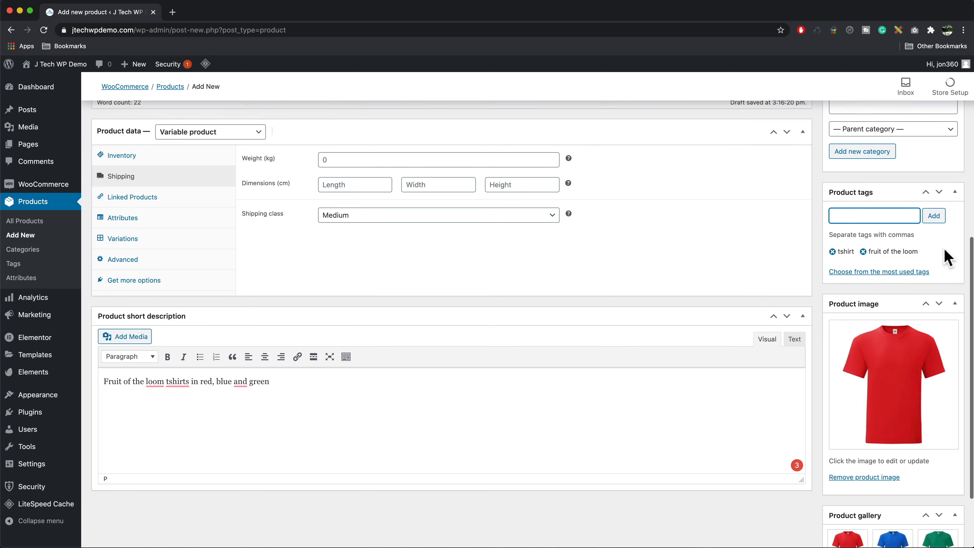
{"action": "scroll", "coordinate": [947, 258], "scroll_direction": "up", "scroll_amount": 3}
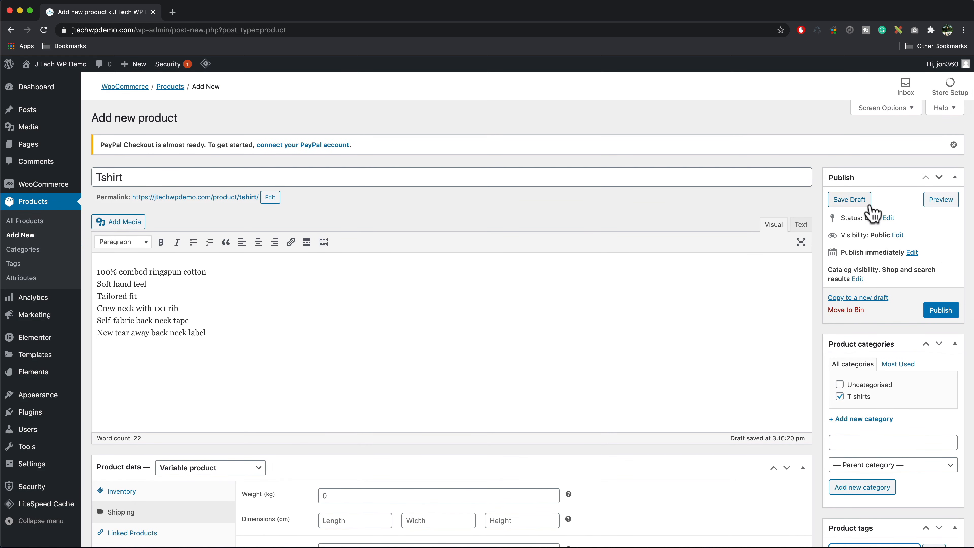
Publish the Tshirt and open its permalink page in a new browser tab.
{"action": "left_click", "coordinate": [938, 316]}
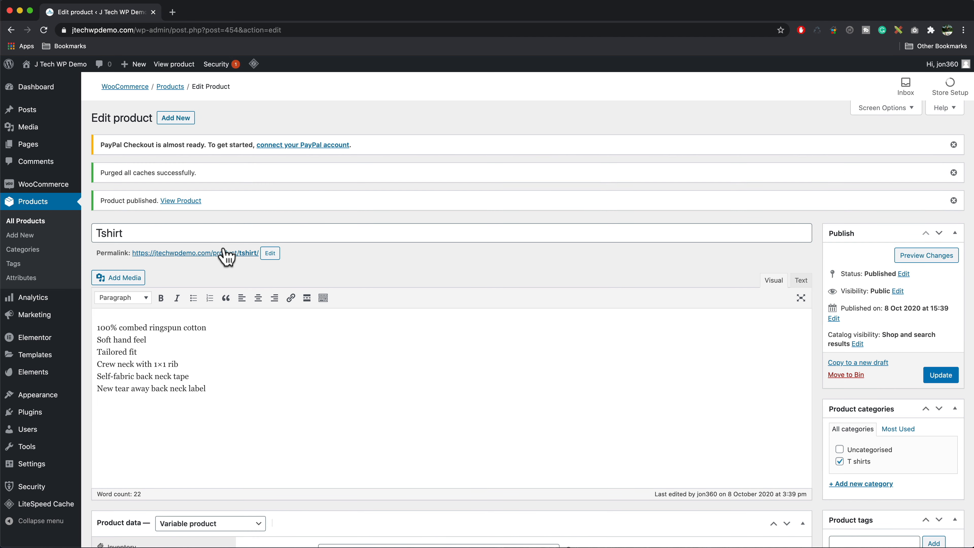
{"action": "right_click", "coordinate": [191, 253]}
{"action": "left_click", "coordinate": [228, 258]}
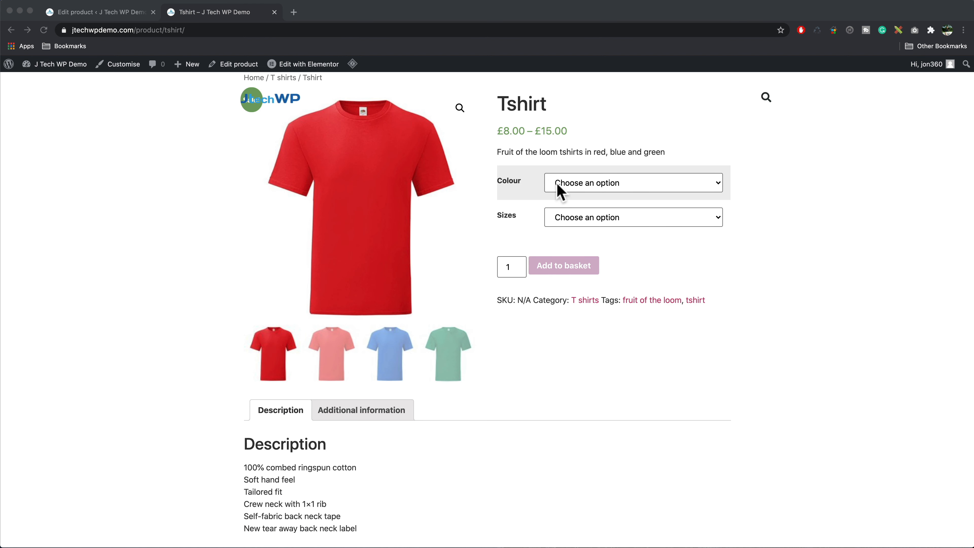
Choose Blue, then try sizes Small, Medium and Large, ending on Medium.
{"action": "left_click", "coordinate": [556, 183]}
{"action": "left_click", "coordinate": [590, 190]}
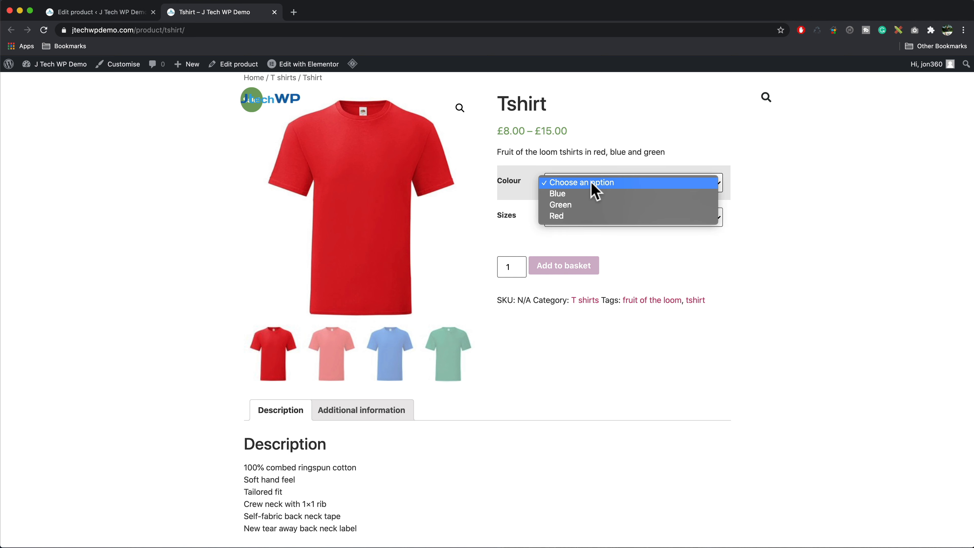
{"action": "left_click", "coordinate": [582, 193]}
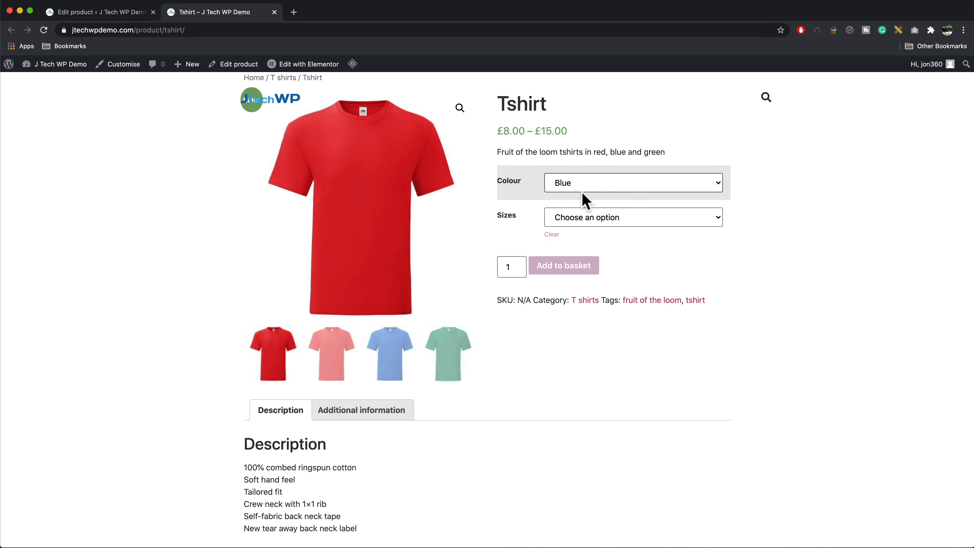
{"action": "left_click", "coordinate": [586, 225]}
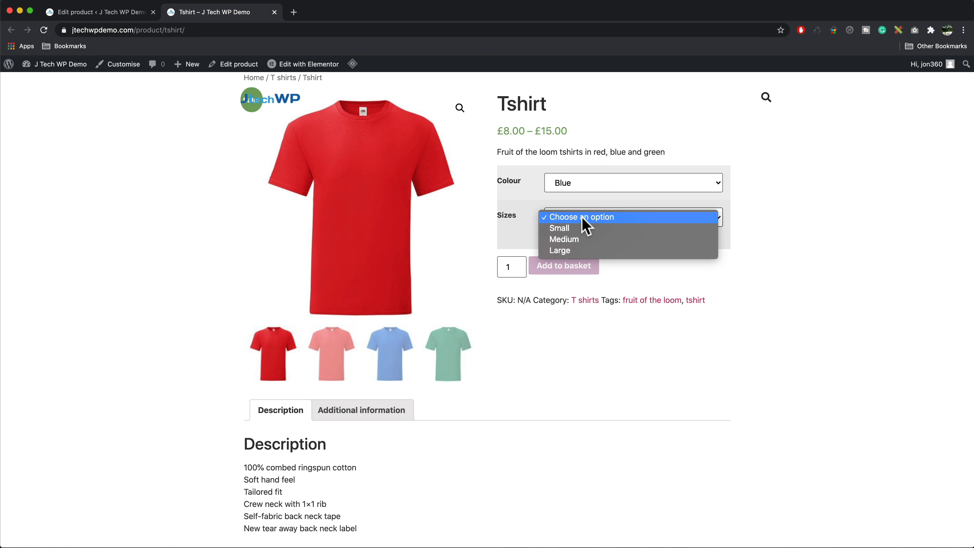
{"action": "left_click", "coordinate": [581, 229]}
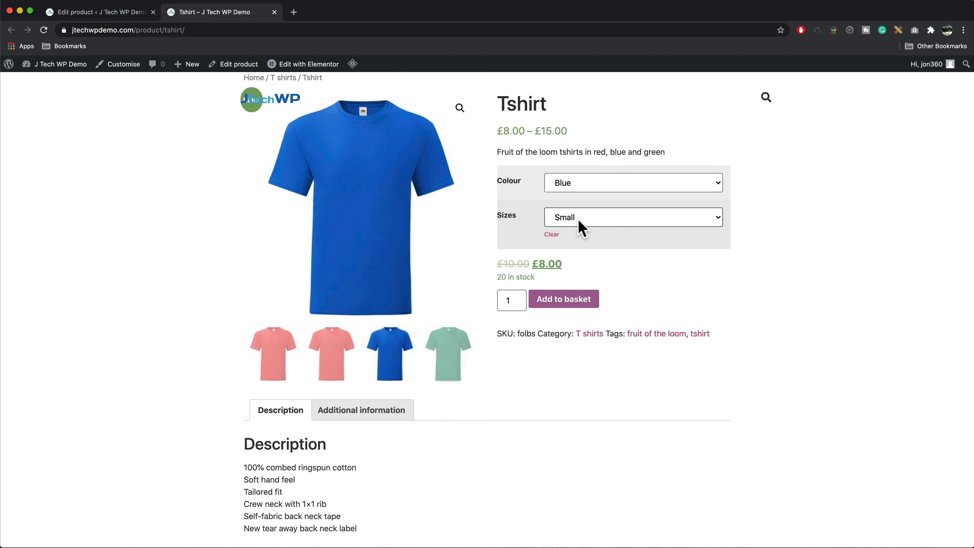
{"action": "left_click", "coordinate": [578, 219]}
{"action": "left_click", "coordinate": [579, 226]}
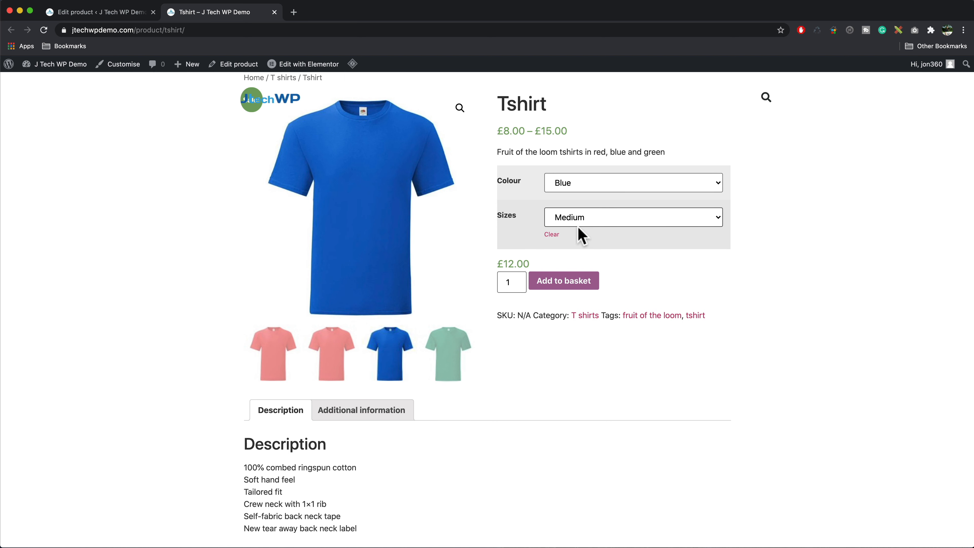
{"action": "left_click", "coordinate": [578, 226]}
{"action": "left_click", "coordinate": [578, 228]}
{"action": "left_click", "coordinate": [571, 220]}
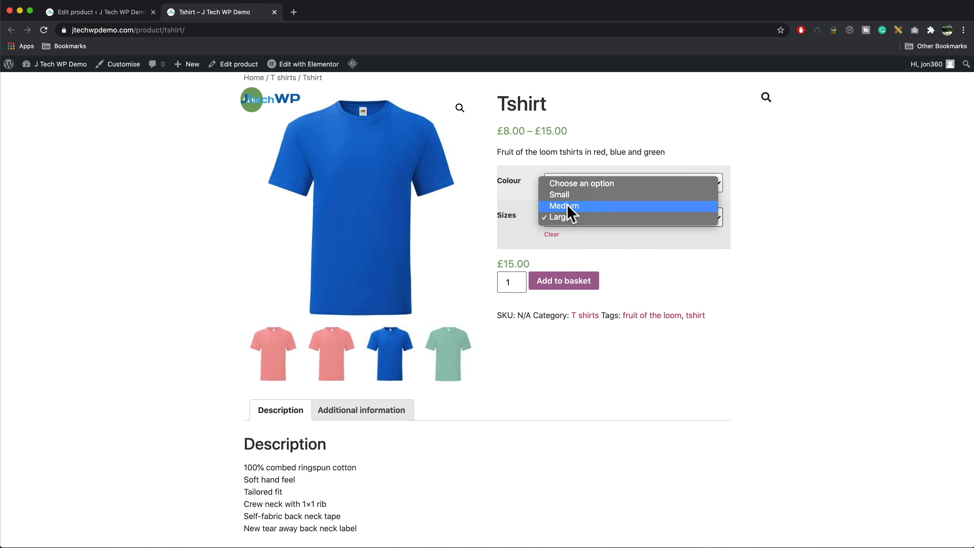
{"action": "left_click", "coordinate": [570, 210]}
Highlight the price line and view the red, blue and green gallery photos.
{"action": "left_click_drag", "start_coordinate": [498, 263], "coordinate": [523, 261]}
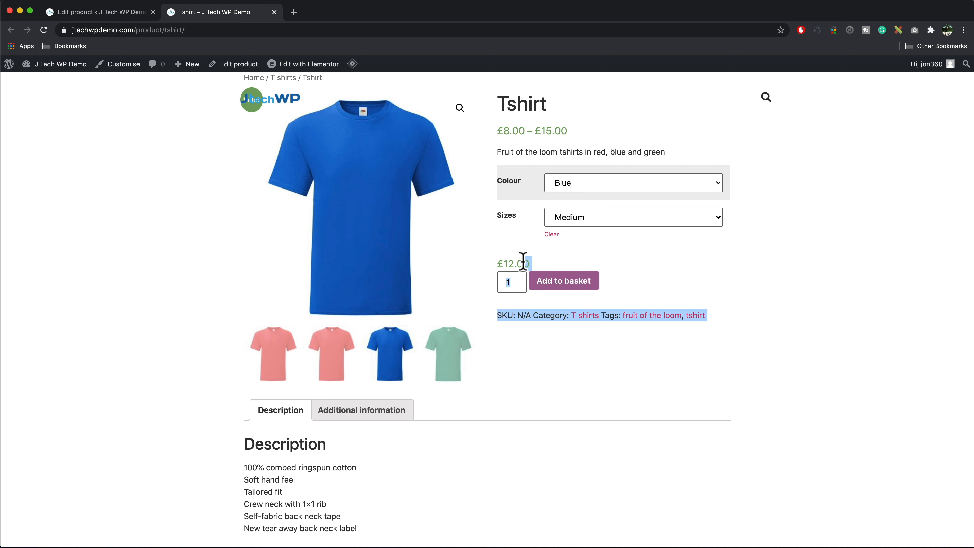
{"action": "left_click", "coordinate": [654, 265]}
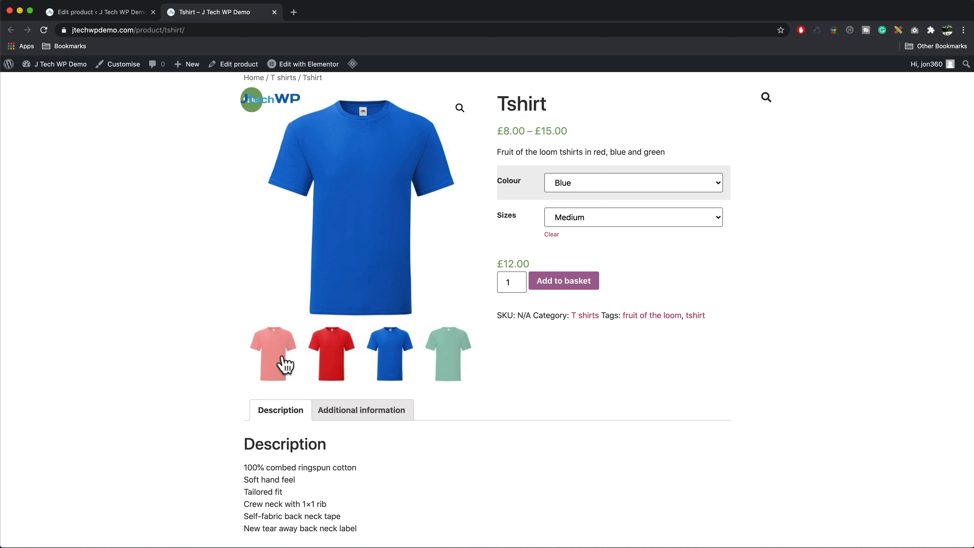
{"action": "left_click", "coordinate": [261, 370]}
{"action": "left_click", "coordinate": [391, 356]}
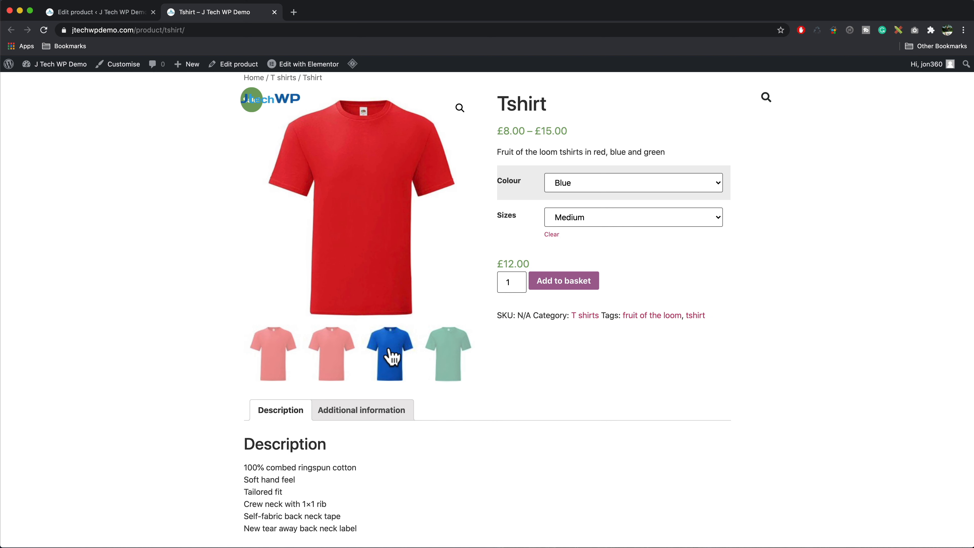
{"action": "left_click", "coordinate": [444, 359]}
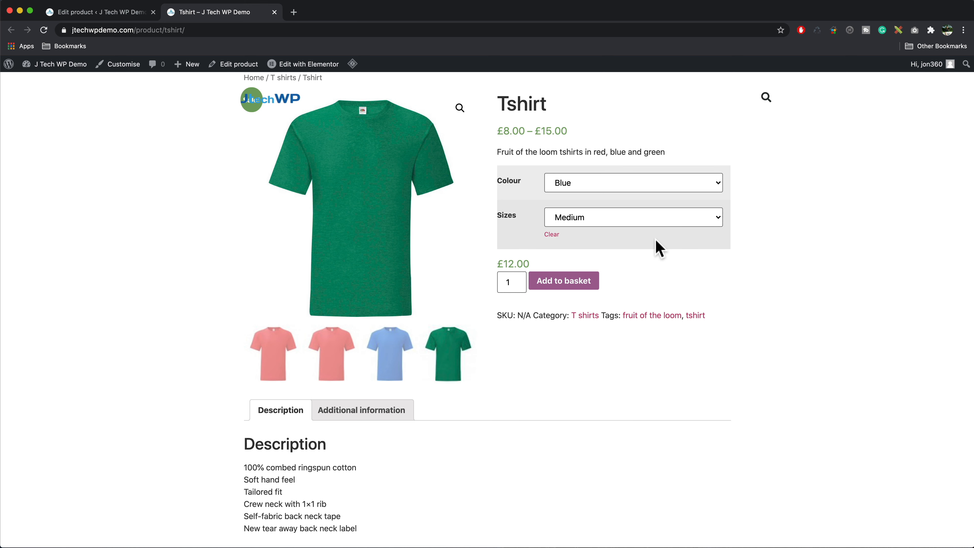
Try the Green colour in Large, then switch the colour back to Blue.
{"action": "left_click", "coordinate": [614, 183]}
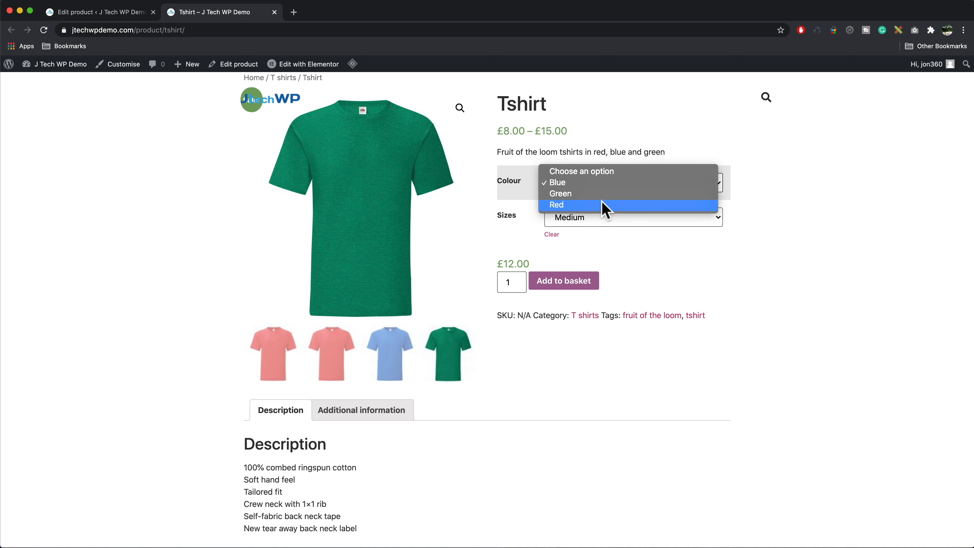
{"action": "left_click", "coordinate": [610, 201]}
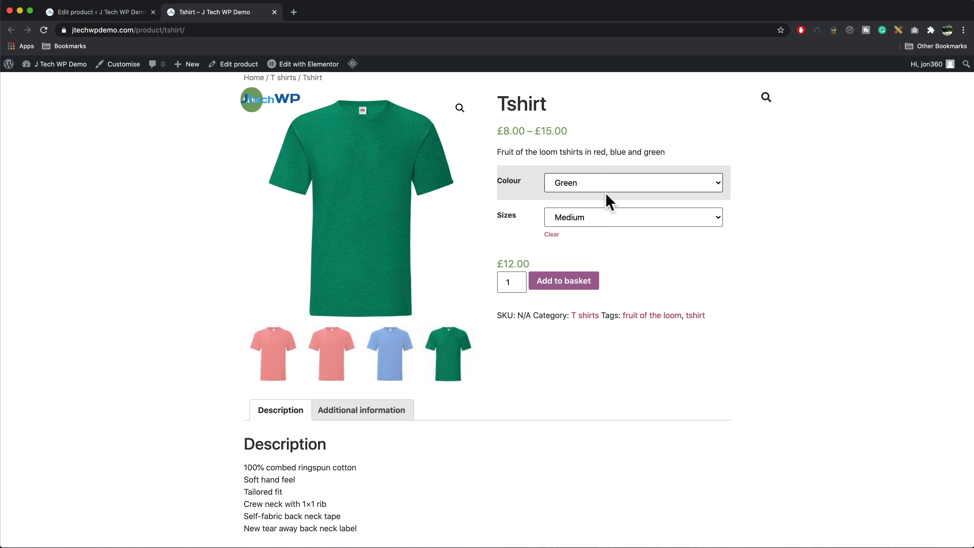
{"action": "left_click", "coordinate": [595, 221]}
{"action": "left_click", "coordinate": [581, 229]}
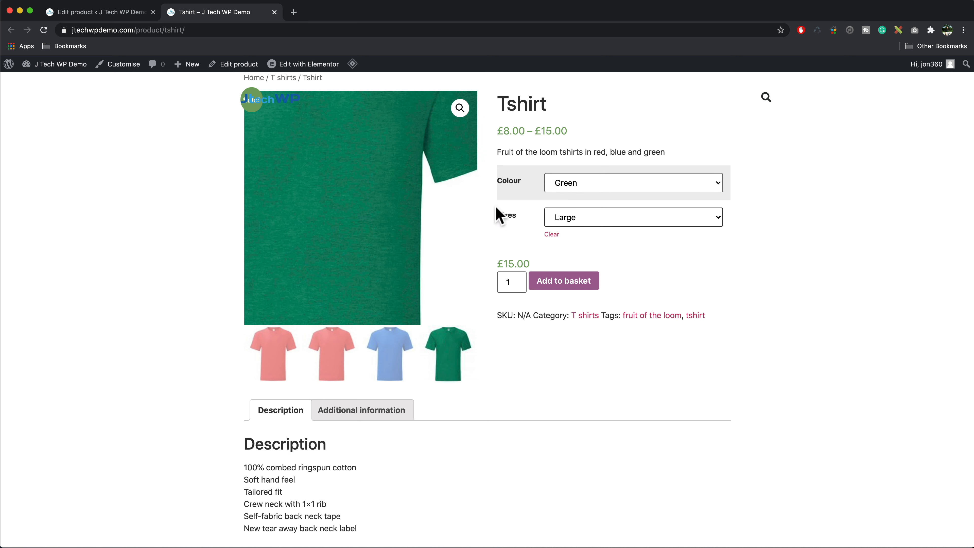
{"action": "left_click", "coordinate": [619, 183]}
{"action": "left_click", "coordinate": [608, 172]}
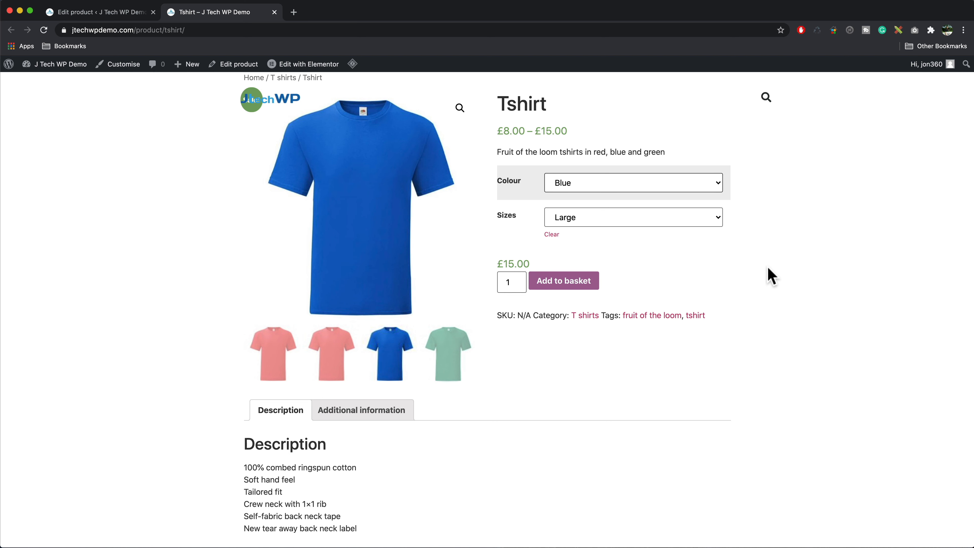
Check the short description, Additional information and category/tags line, then return to editing.
{"action": "left_click_drag", "start_coordinate": [498, 151], "coordinate": [673, 154]}
{"action": "scroll", "coordinate": [457, 424], "scroll_direction": "down", "scroll_amount": 4}
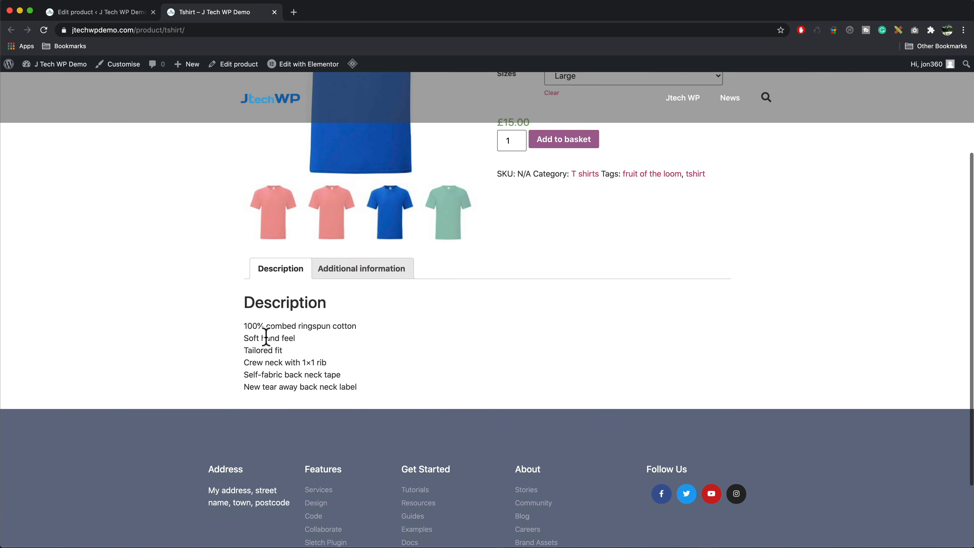
{"action": "left_click_drag", "start_coordinate": [245, 326], "coordinate": [384, 413]}
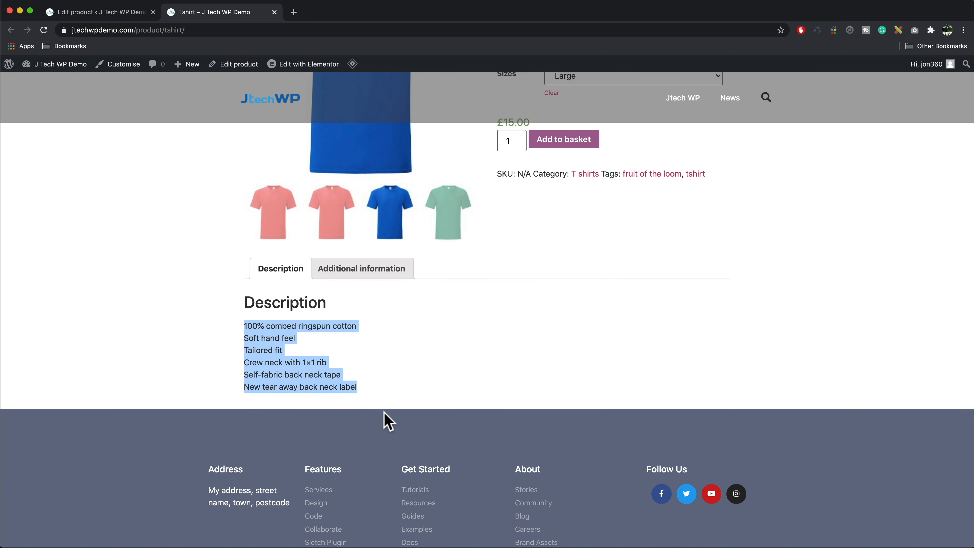
{"action": "left_click", "coordinate": [370, 271]}
{"action": "left_click", "coordinate": [510, 329]}
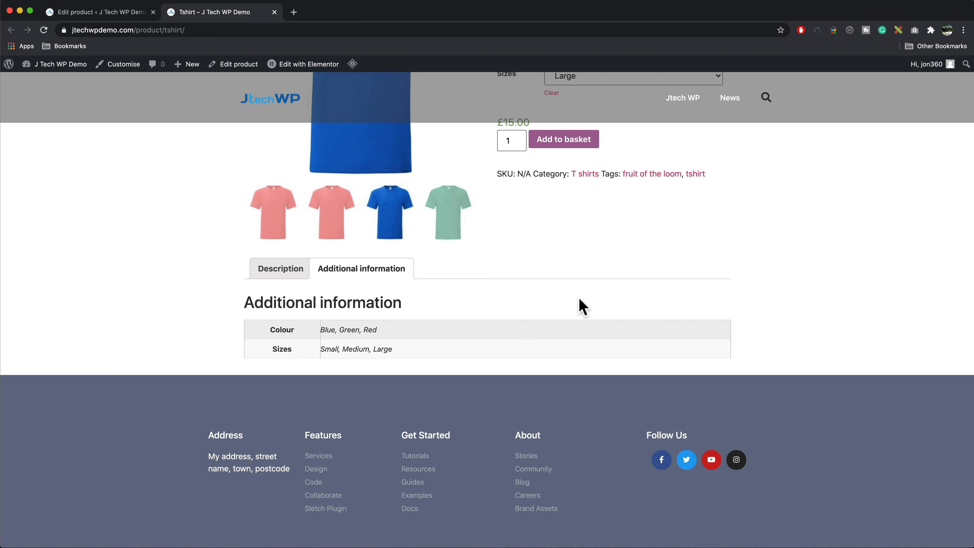
{"action": "scroll", "coordinate": [498, 322], "scroll_direction": "up", "scroll_amount": 4}
{"action": "left_click_drag", "start_coordinate": [707, 315], "coordinate": [600, 314]}
{"action": "left_click", "coordinate": [549, 316]}
{"action": "left_click", "coordinate": [552, 329]}
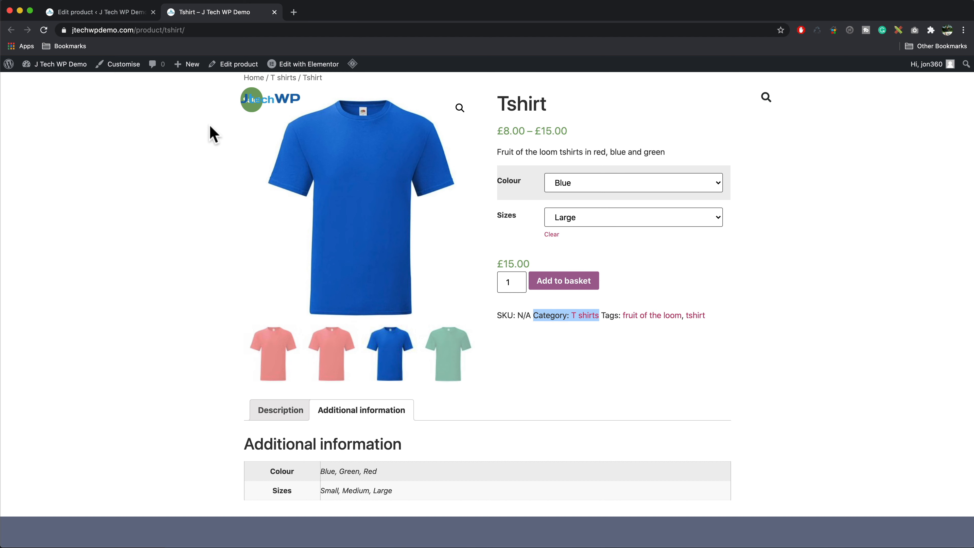
{"action": "left_click", "coordinate": [88, 16]}
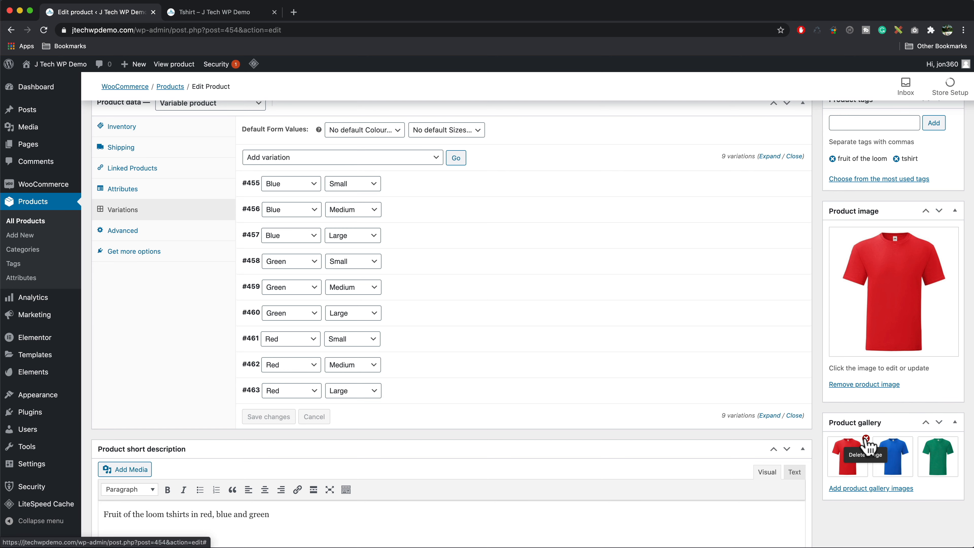
Remove the red image from the Tshirt gallery and update the product.
{"action": "left_click", "coordinate": [865, 439]}
{"action": "scroll", "coordinate": [913, 185], "scroll_direction": "up", "scroll_amount": 10}
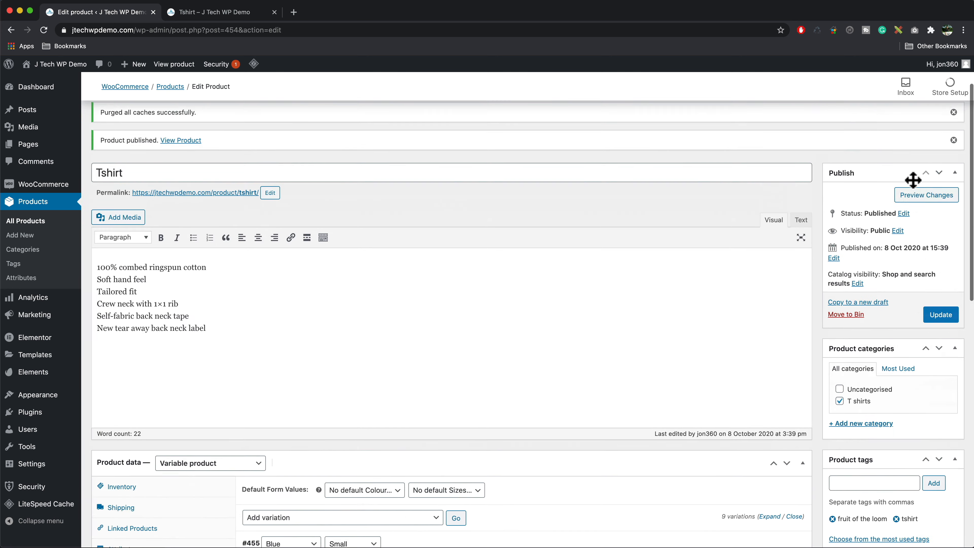
{"action": "left_click", "coordinate": [940, 376]}
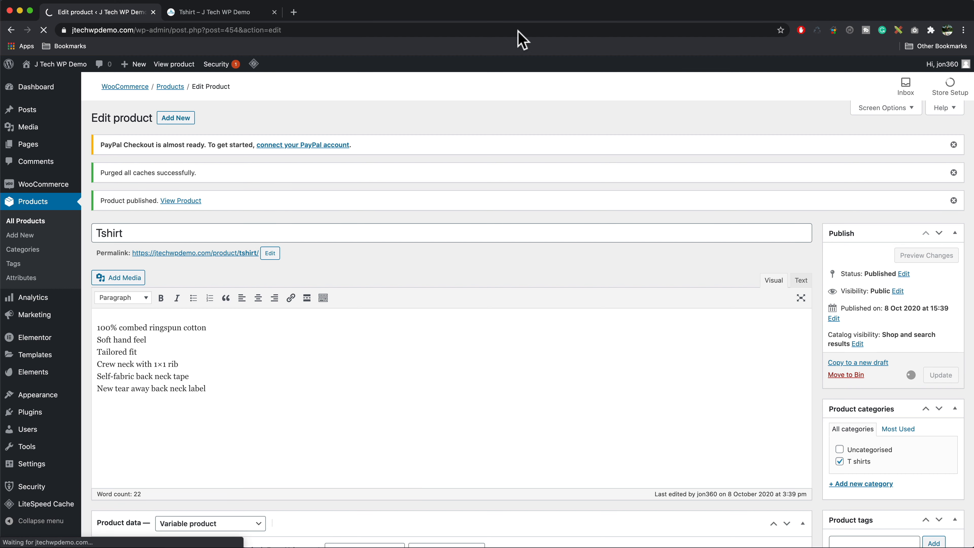
Reload the live Tshirt page to check the gallery, then return to the edit screen.
{"action": "left_click", "coordinate": [235, 16]}
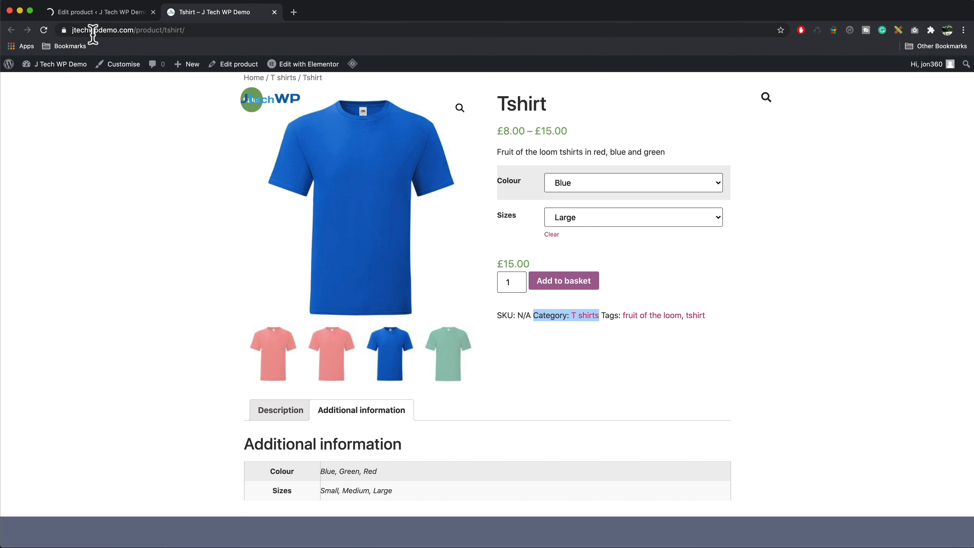
{"action": "left_click", "coordinate": [44, 30]}
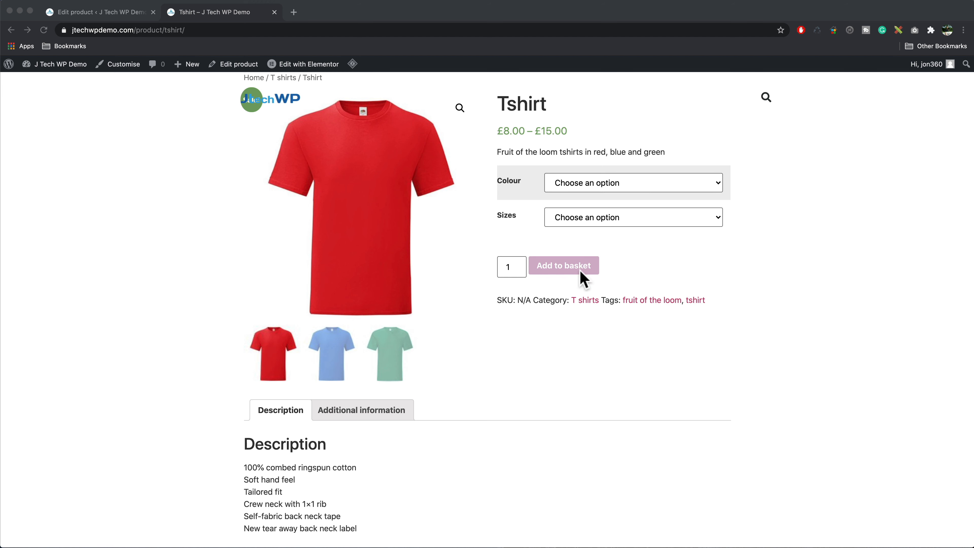
{"action": "left_click", "coordinate": [94, 16]}
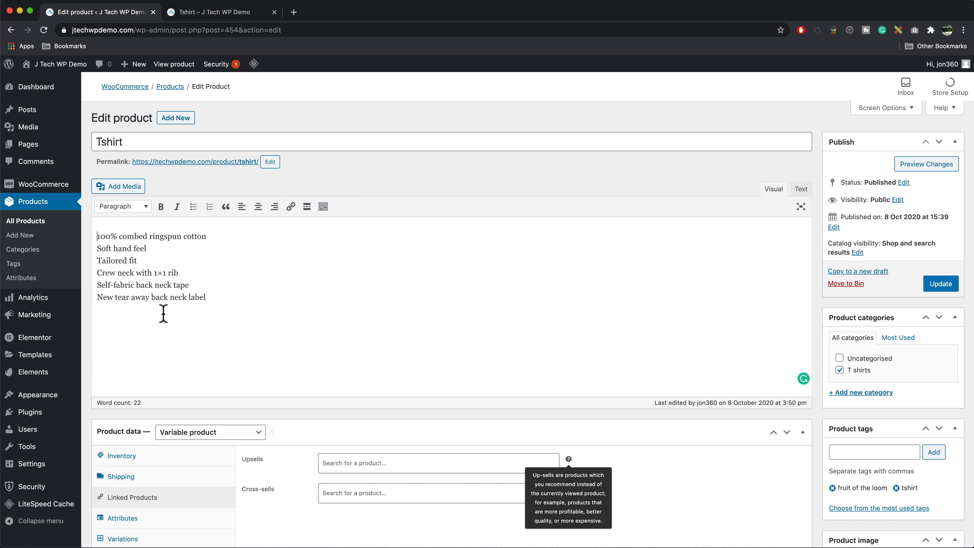
Add a Theme Builder template of type Single Product, named 'Single Product'.
{"action": "mouse_move", "coordinate": [59, 355]}
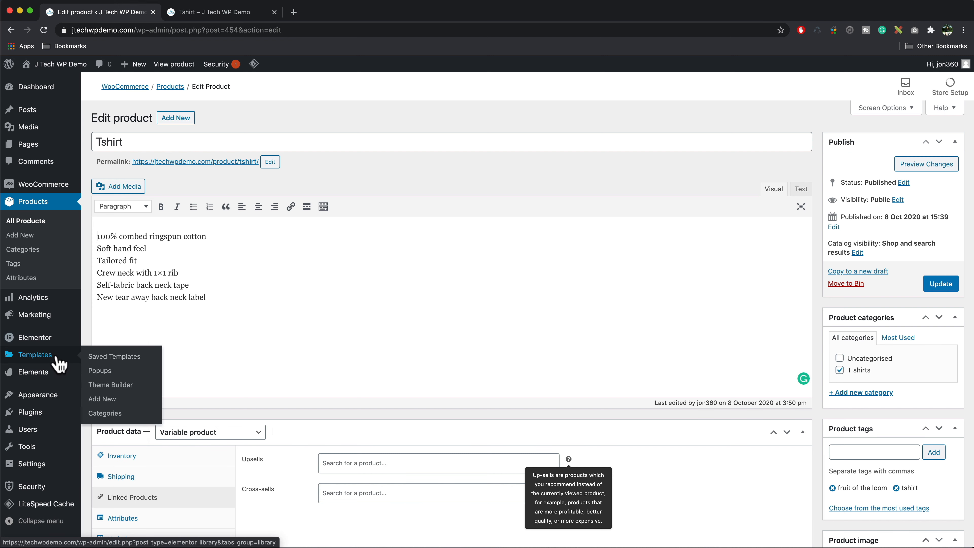
{"action": "left_click", "coordinate": [115, 385]}
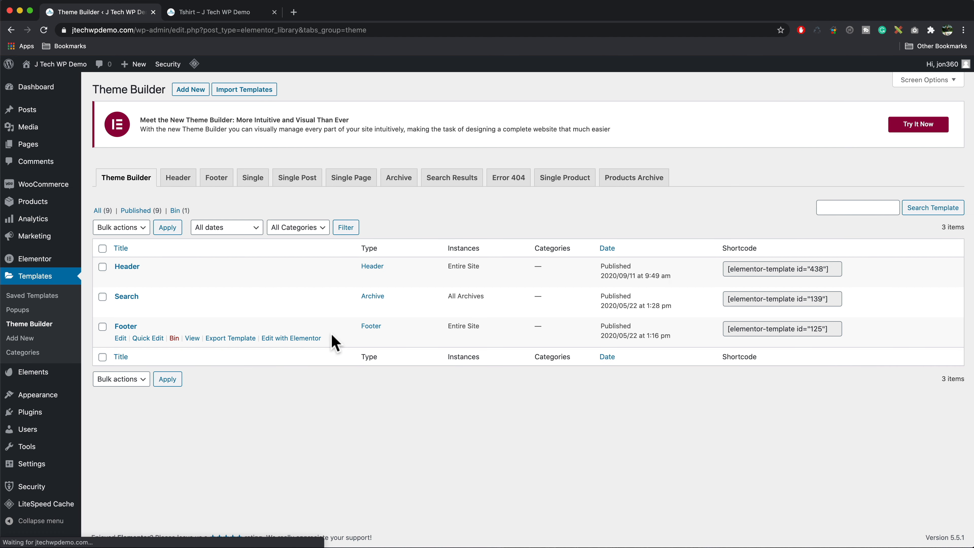
{"action": "left_click", "coordinate": [193, 92]}
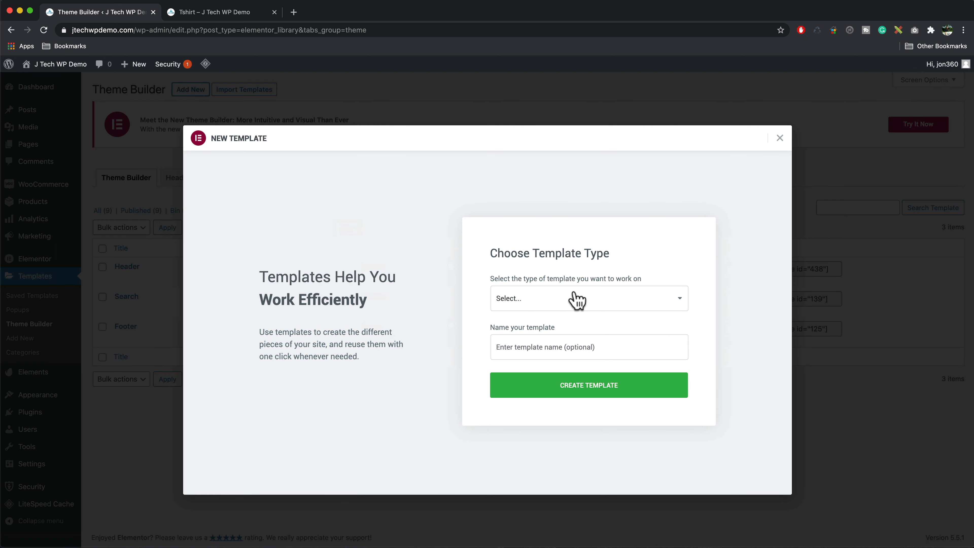
{"action": "left_click", "coordinate": [576, 299]}
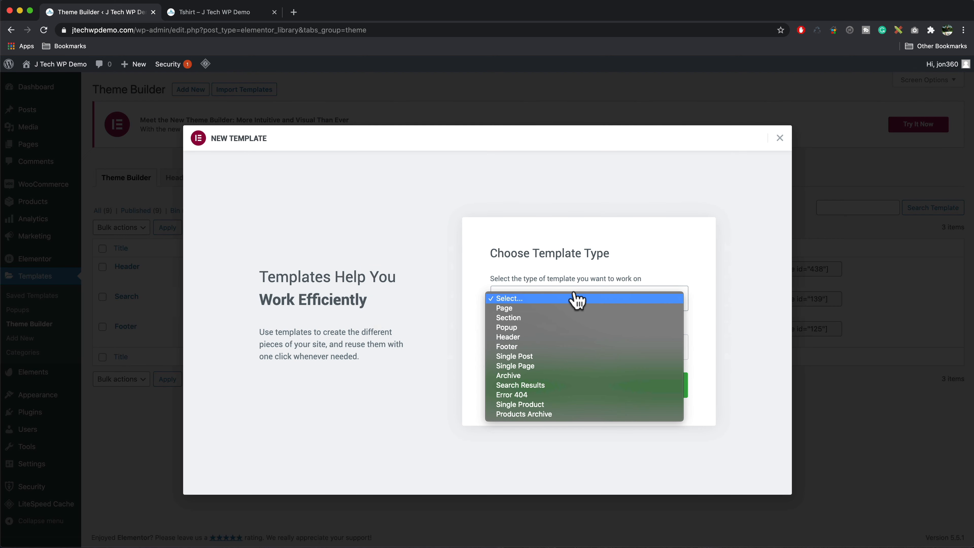
{"action": "left_click", "coordinate": [560, 405]}
{"action": "left_click", "coordinate": [533, 347]}
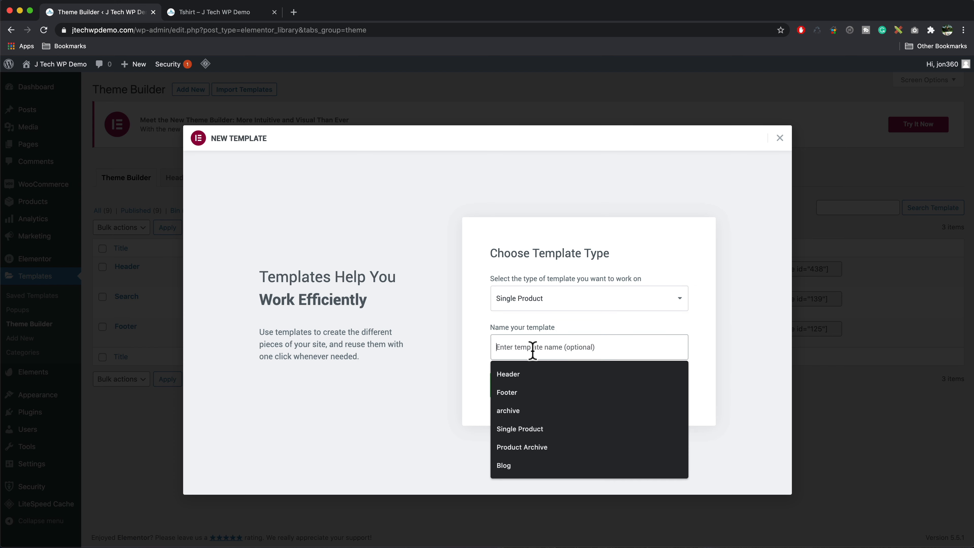
{"action": "type", "text": "Single Product"}
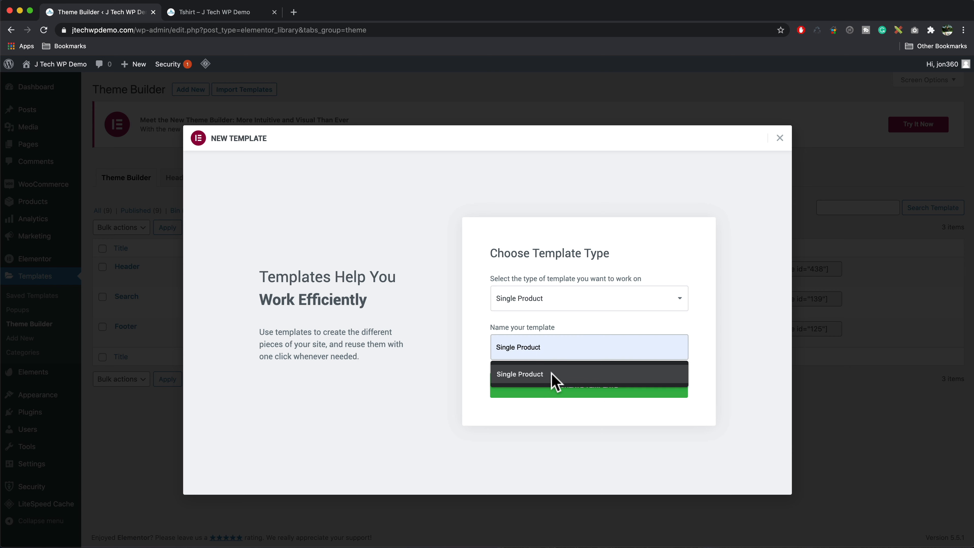
{"action": "left_click", "coordinate": [555, 376]}
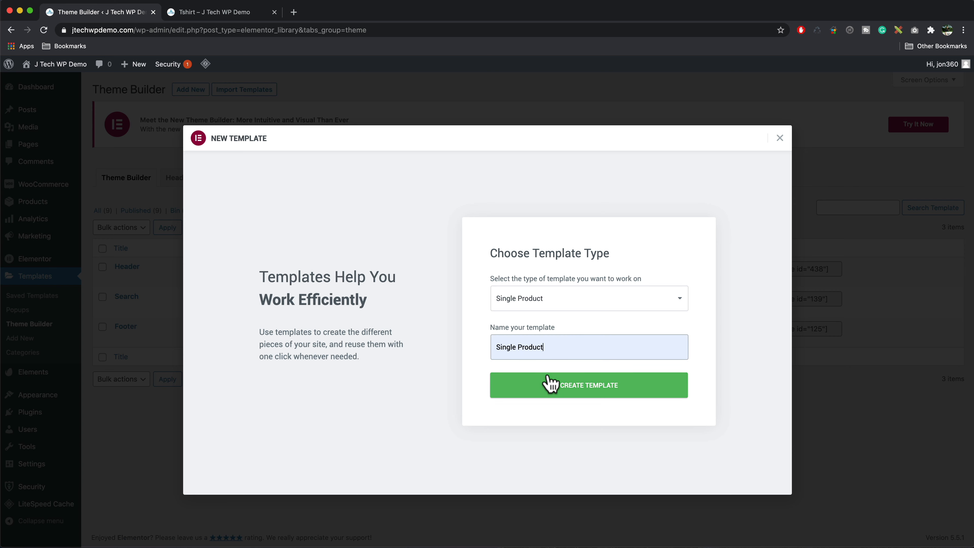
{"action": "left_click", "coordinate": [588, 388]}
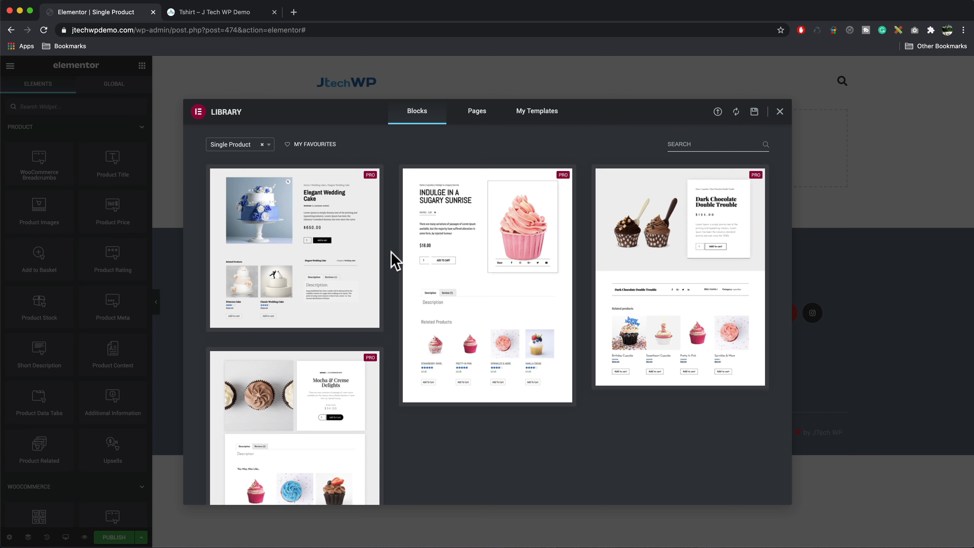
Insert the first pre-made single product layout into the template.
{"action": "mouse_move", "coordinate": [274, 253]}
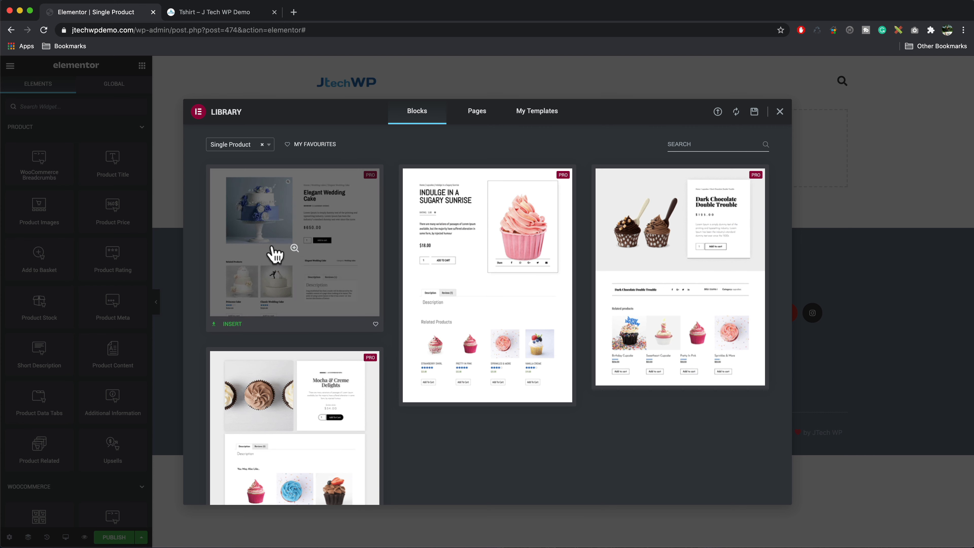
{"action": "left_click", "coordinate": [232, 324]}
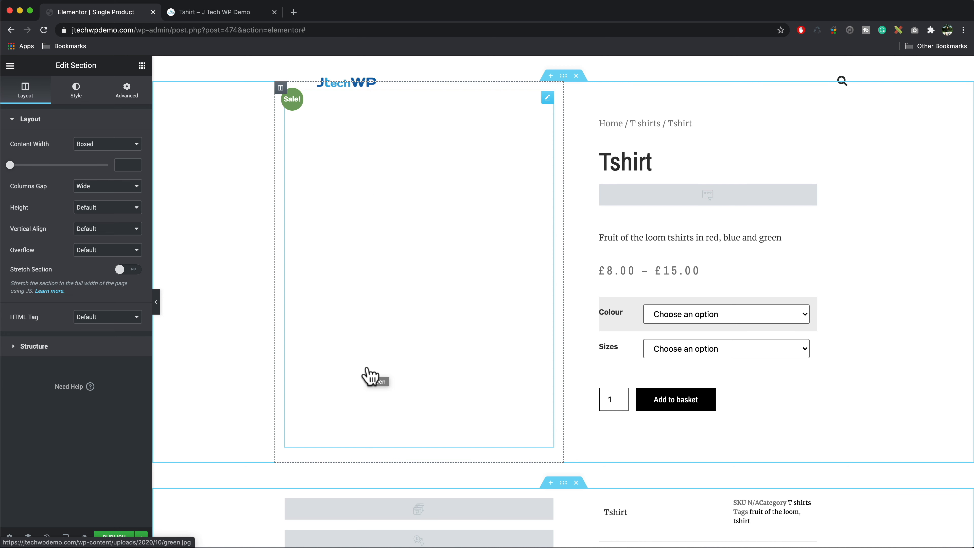
{"action": "left_click", "coordinate": [909, 387]}
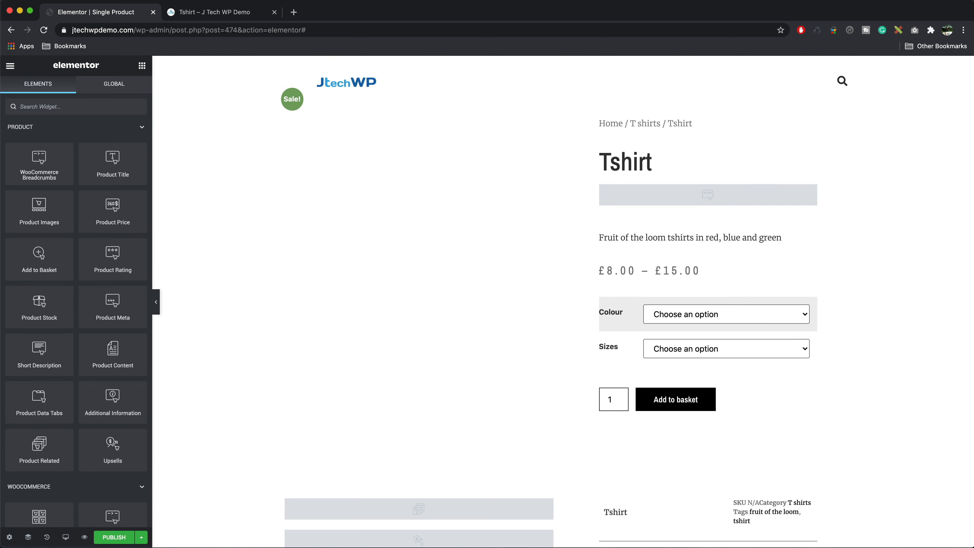
Publish the template with the display condition Include > Products, then view the Tshirt tab.
{"action": "left_click", "coordinate": [110, 537]}
{"action": "left_click", "coordinate": [499, 336]}
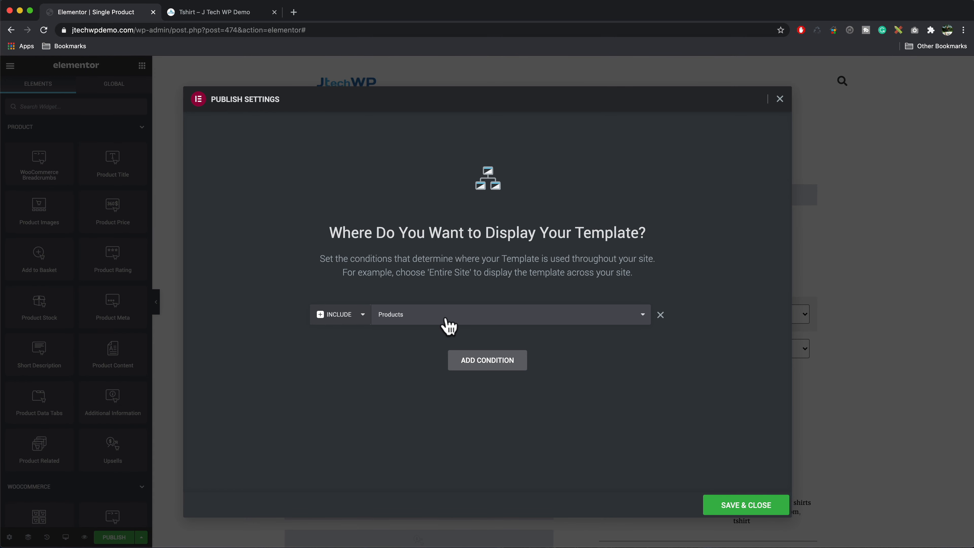
{"action": "left_click", "coordinate": [449, 326]}
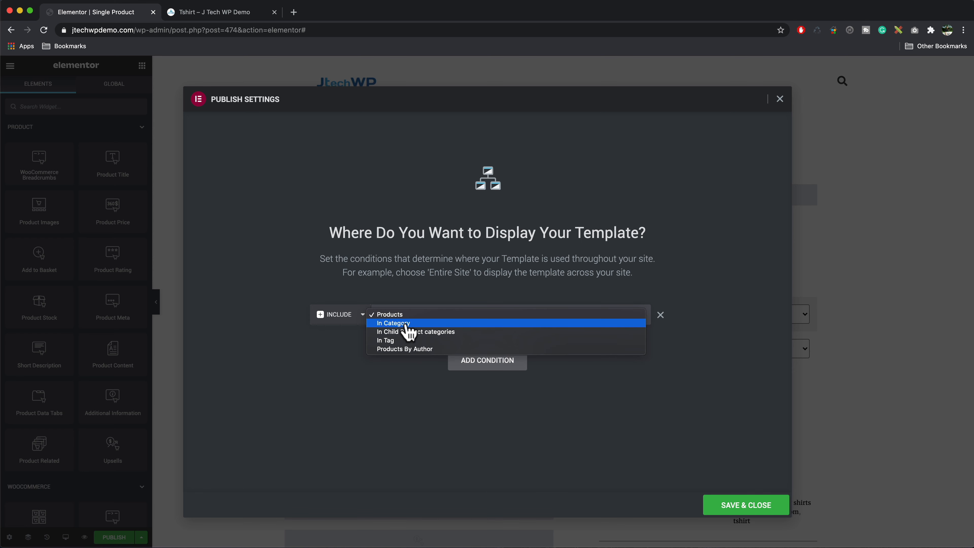
{"action": "left_click", "coordinate": [411, 316]}
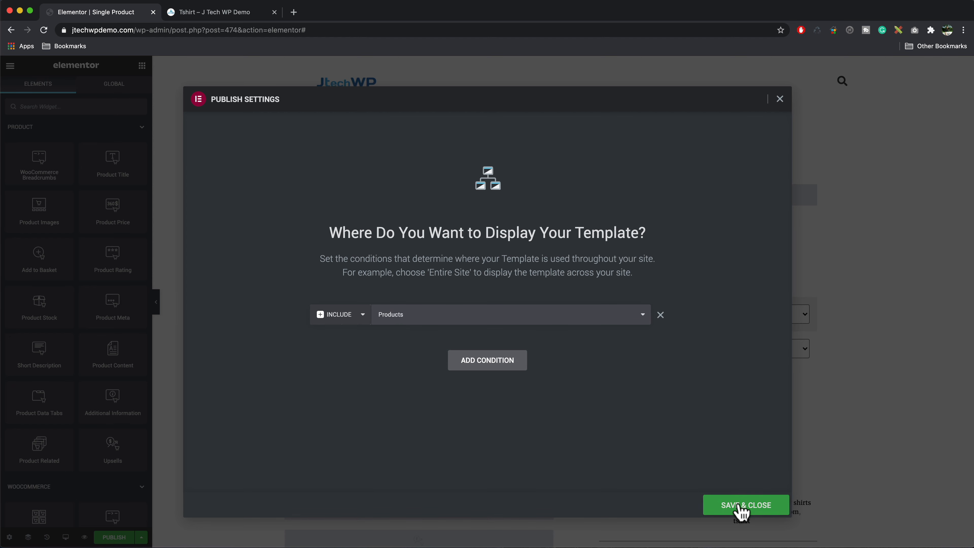
{"action": "left_click", "coordinate": [740, 511]}
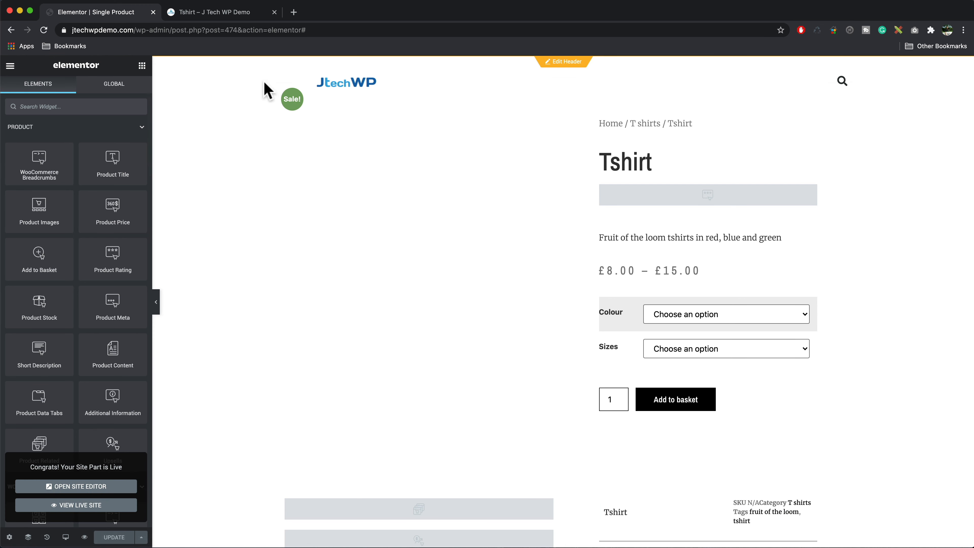
{"action": "left_click", "coordinate": [220, 12]}
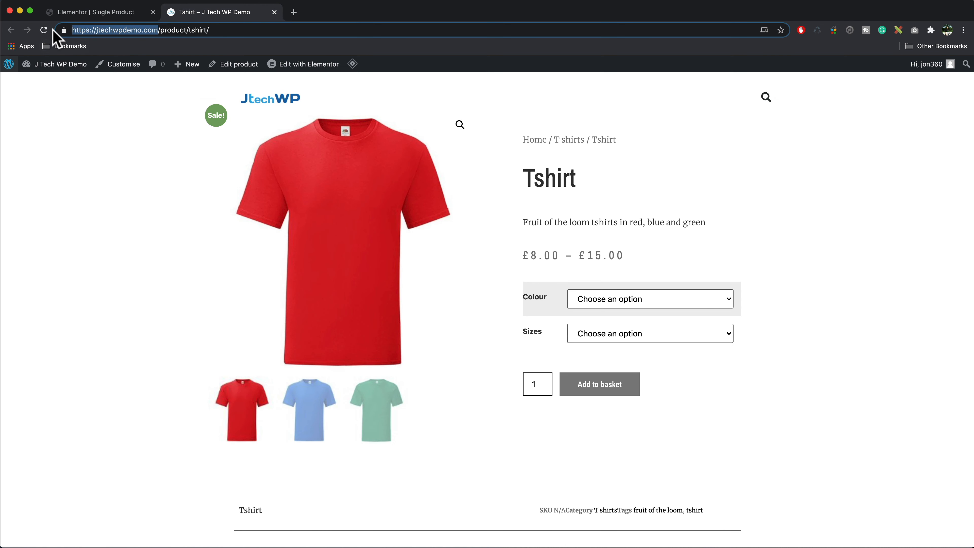
Reload the Tshirt page and scroll through it in the new single product layout.
{"action": "left_click", "coordinate": [45, 30]}
{"action": "scroll", "coordinate": [845, 218], "scroll_direction": "down", "scroll_amount": 3}
{"action": "scroll", "coordinate": [849, 219], "scroll_direction": "down", "scroll_amount": 2}
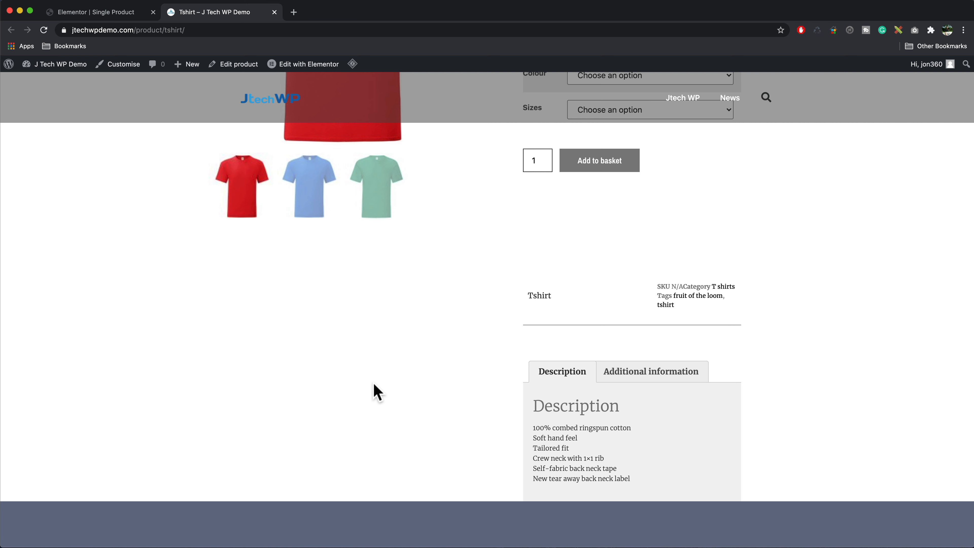
{"action": "scroll", "coordinate": [376, 392], "scroll_direction": "up", "scroll_amount": 2}
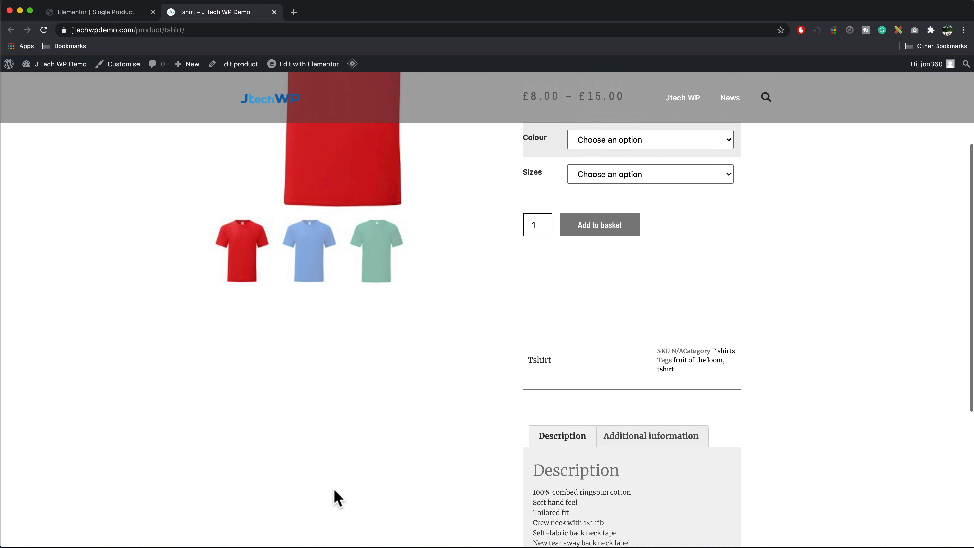
{"action": "scroll", "coordinate": [334, 493], "scroll_direction": "up", "scroll_amount": 3}
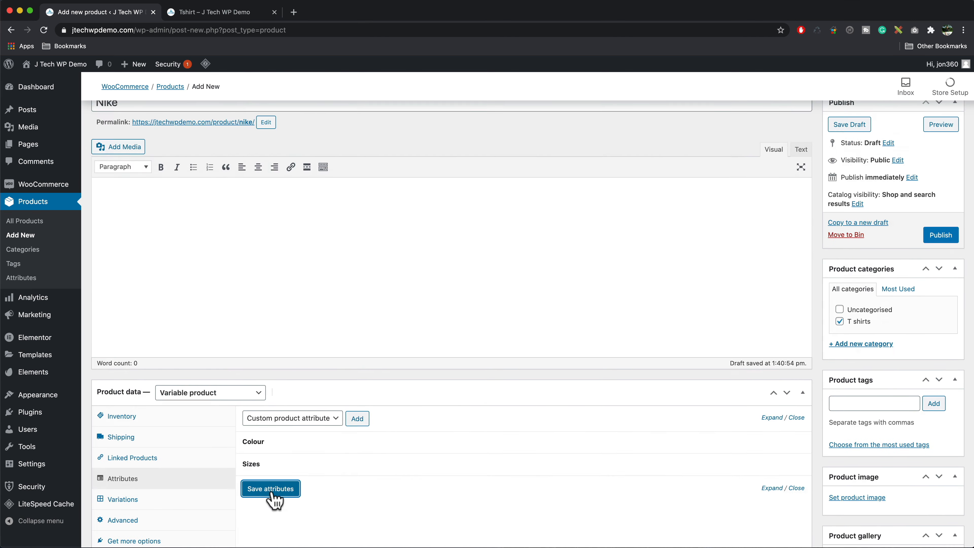
Save the new product's attributes, publish Trainers, and reopen the Tshirt for editing.
{"action": "left_click", "coordinate": [270, 489]}
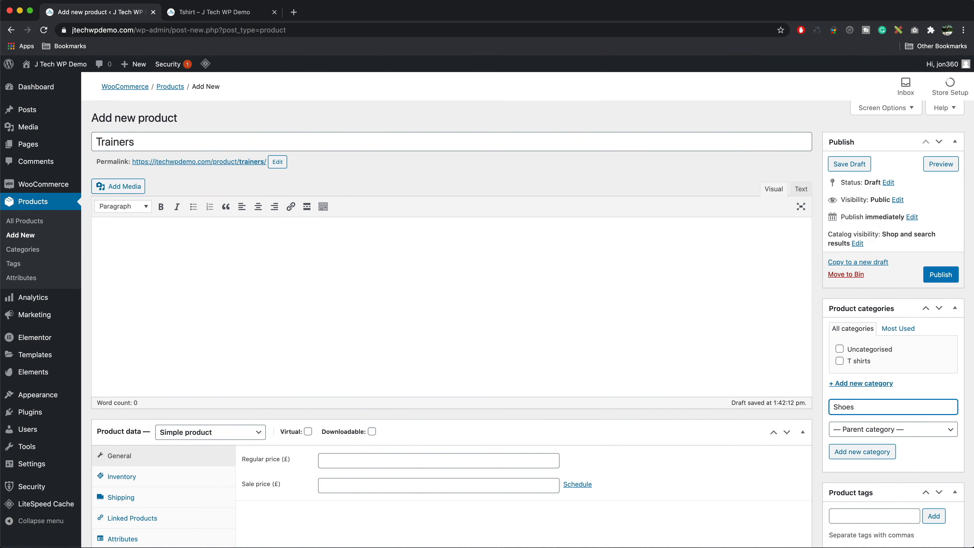
{"action": "left_click", "coordinate": [25, 221]}
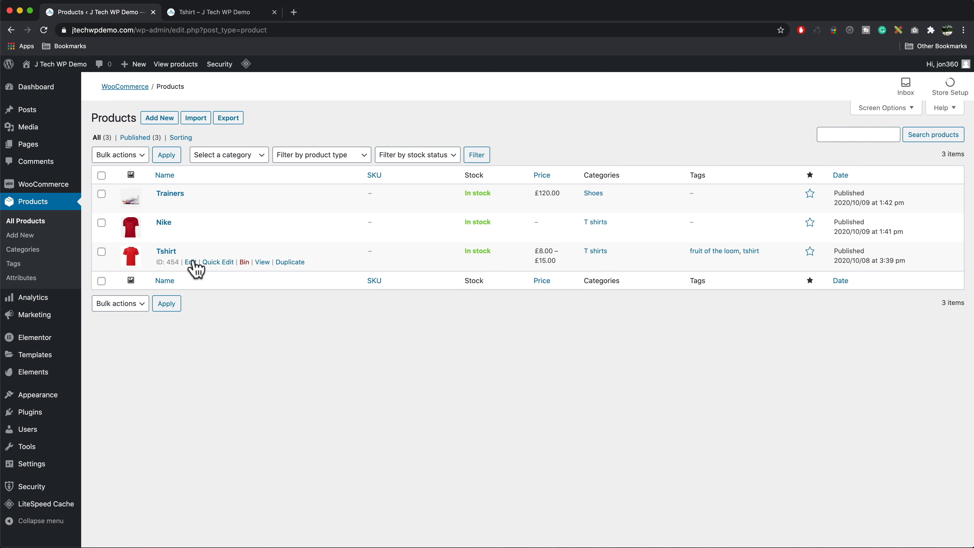
{"action": "left_click", "coordinate": [190, 263]}
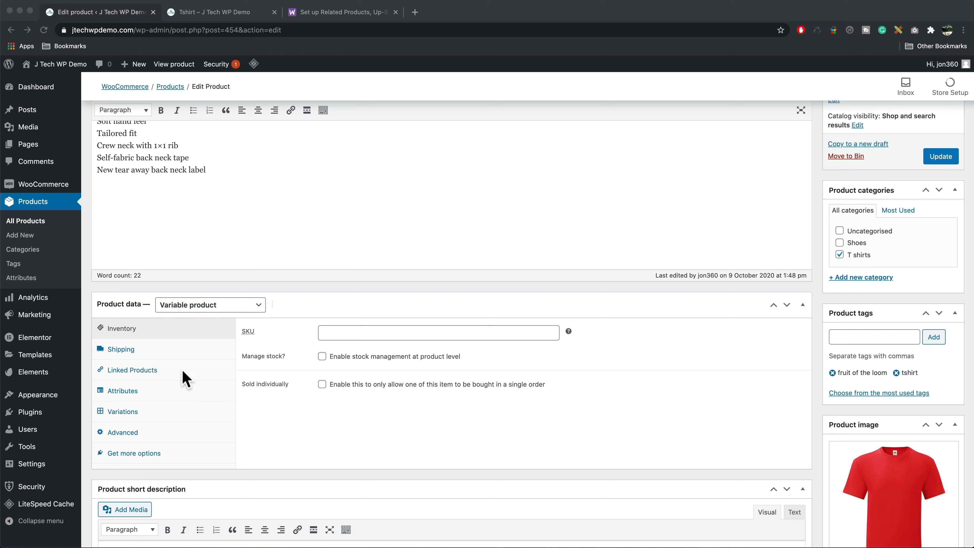
Add Nike as an upsell and Trainers as a cross-sell on the Tshirt, then update it.
{"action": "left_click", "coordinate": [175, 370]}
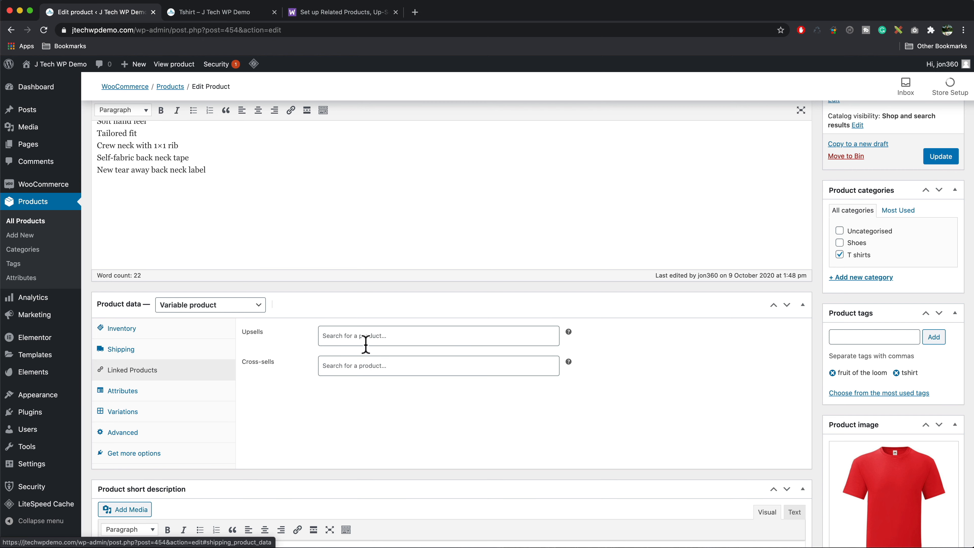
{"action": "left_click", "coordinate": [353, 340]}
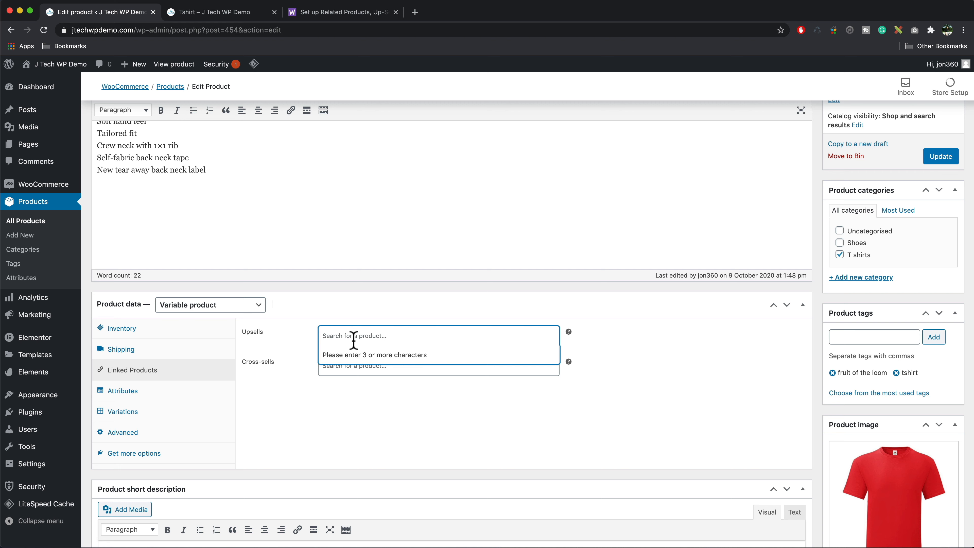
{"action": "type", "text": "nike"}
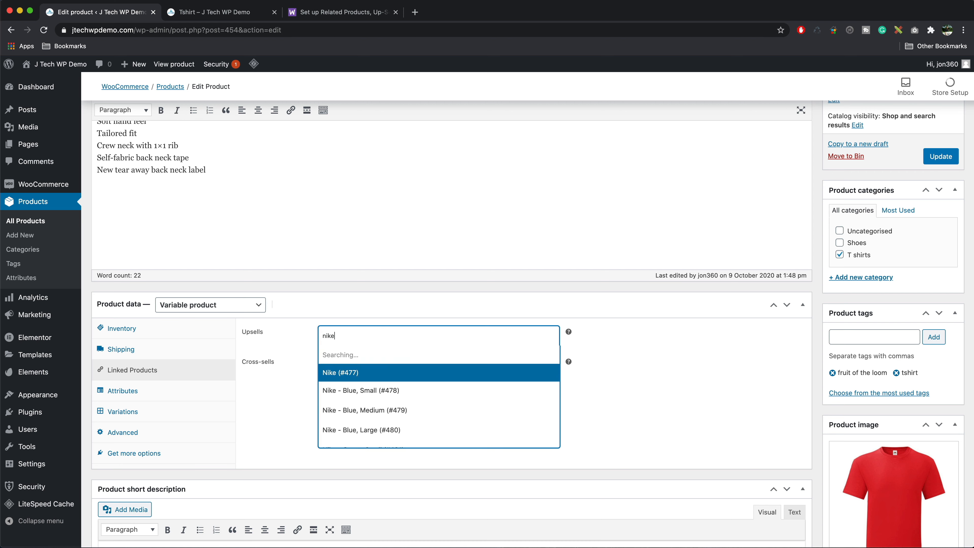
{"action": "key", "text": "Return"}
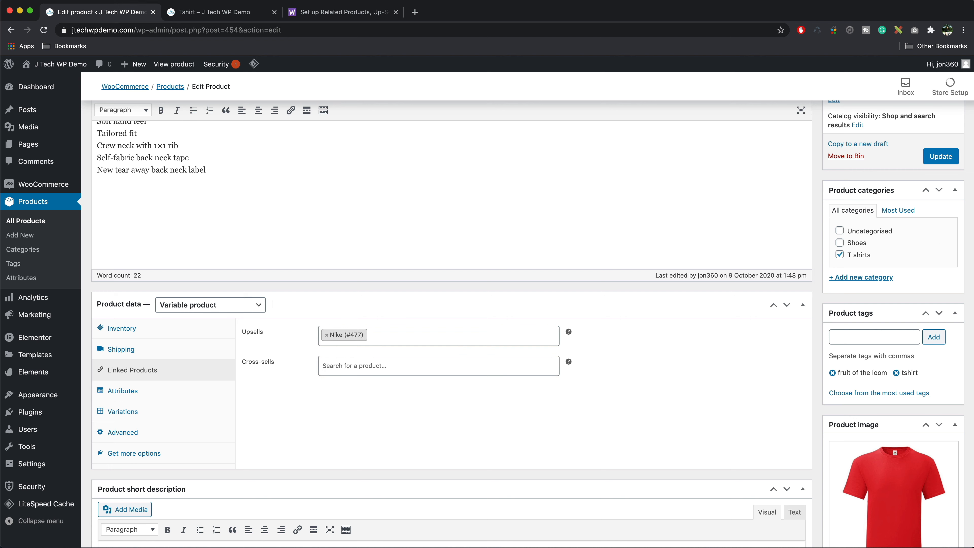
{"action": "left_click", "coordinate": [343, 370]}
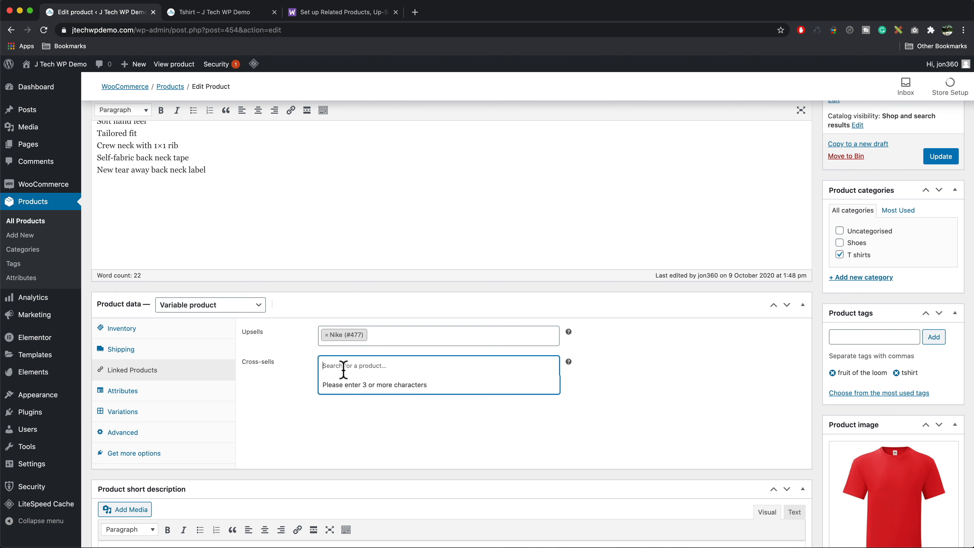
{"action": "type", "text": "trainer"}
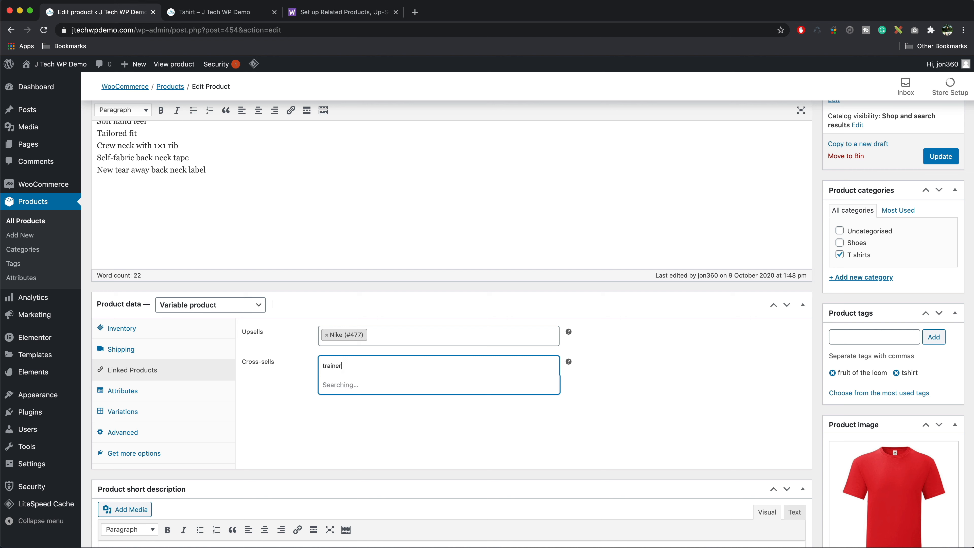
{"action": "type", "text": "s"}
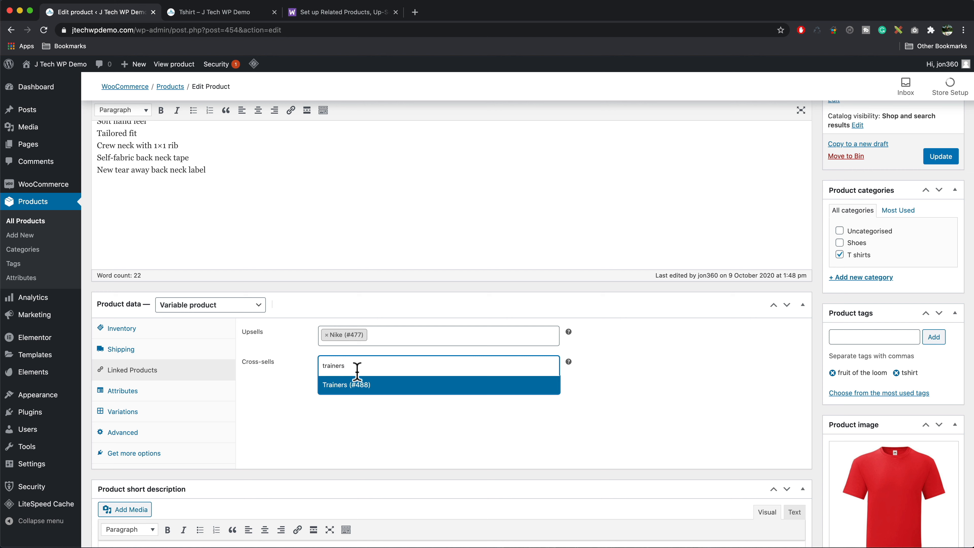
{"action": "left_click", "coordinate": [380, 388]}
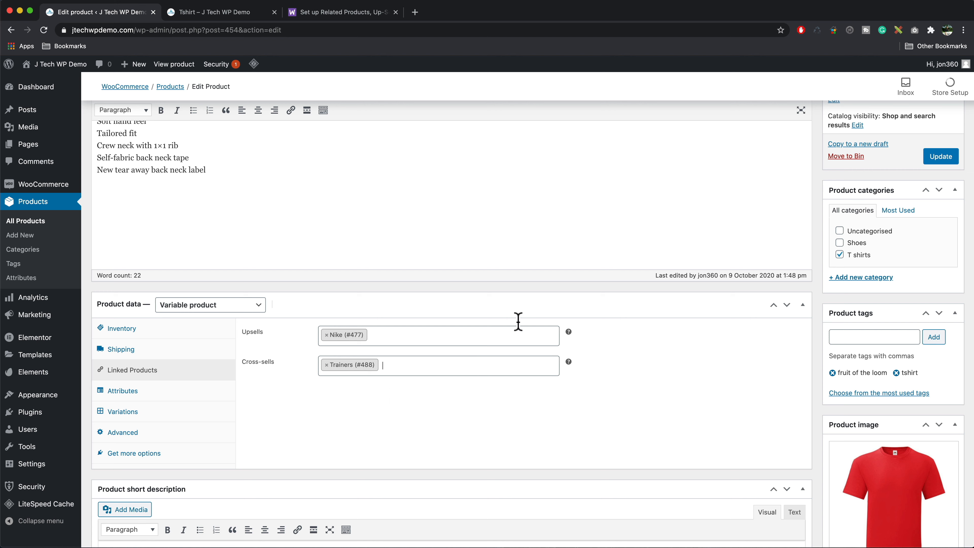
{"action": "left_click", "coordinate": [940, 161]}
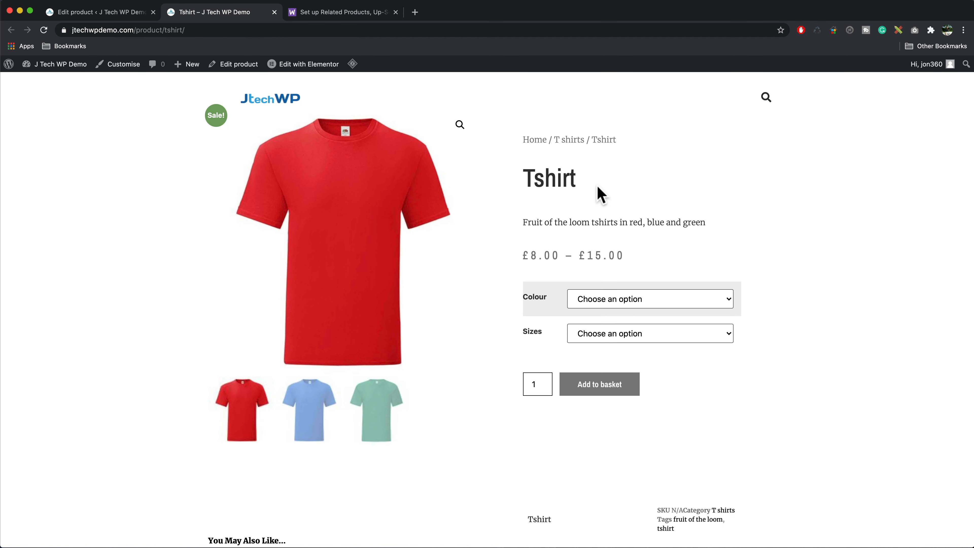
{"action": "scroll", "coordinate": [597, 186], "scroll_direction": "down", "scroll_amount": 5}
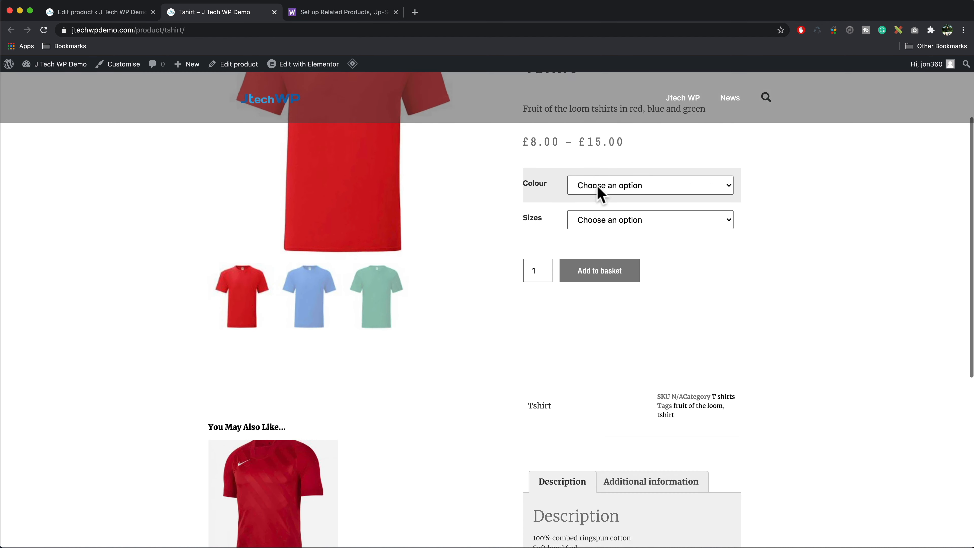
Add a Blue, Small Tshirt (£8.00) to the basket and view the basket.
{"action": "scroll", "coordinate": [600, 194], "scroll_direction": "down", "scroll_amount": 3}
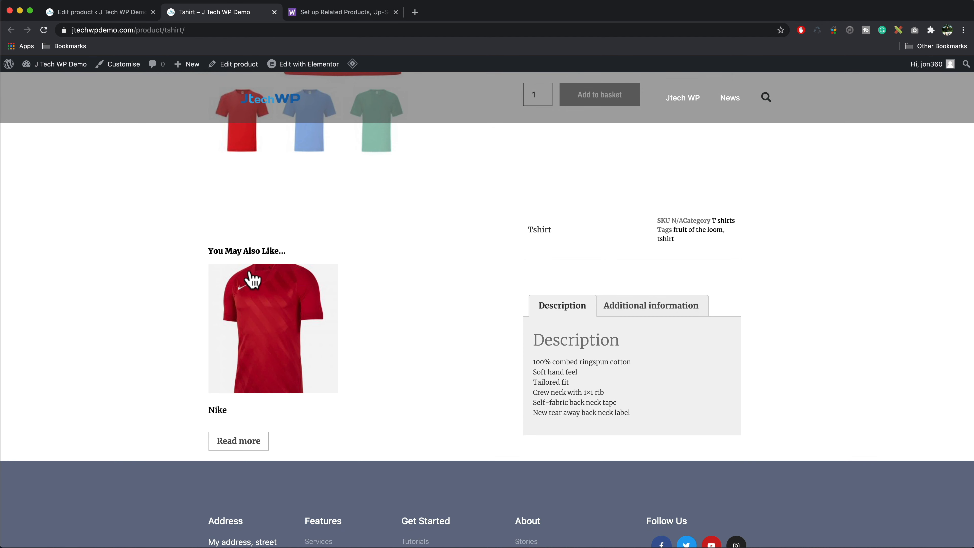
{"action": "scroll", "coordinate": [353, 326], "scroll_direction": "up", "scroll_amount": 8}
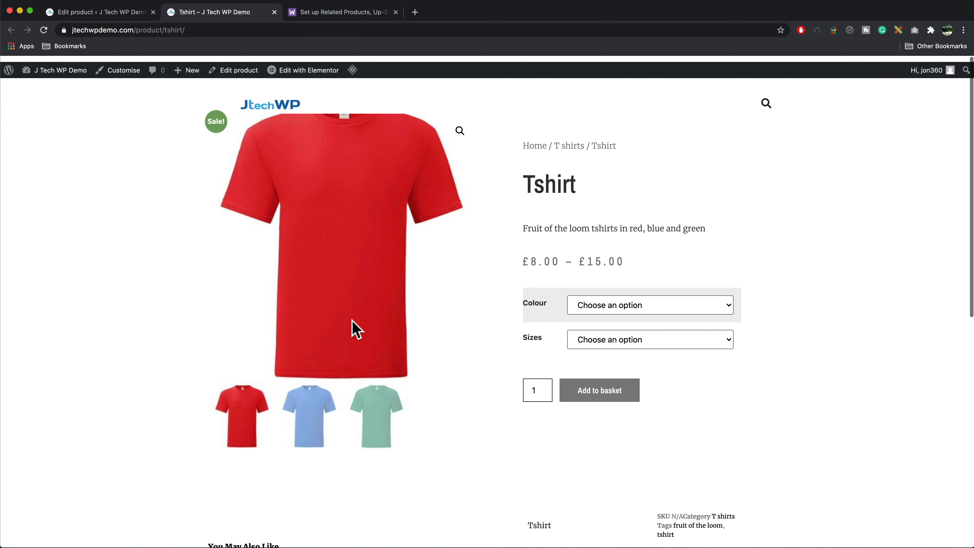
{"action": "left_click", "coordinate": [590, 300]}
{"action": "left_click", "coordinate": [597, 312]}
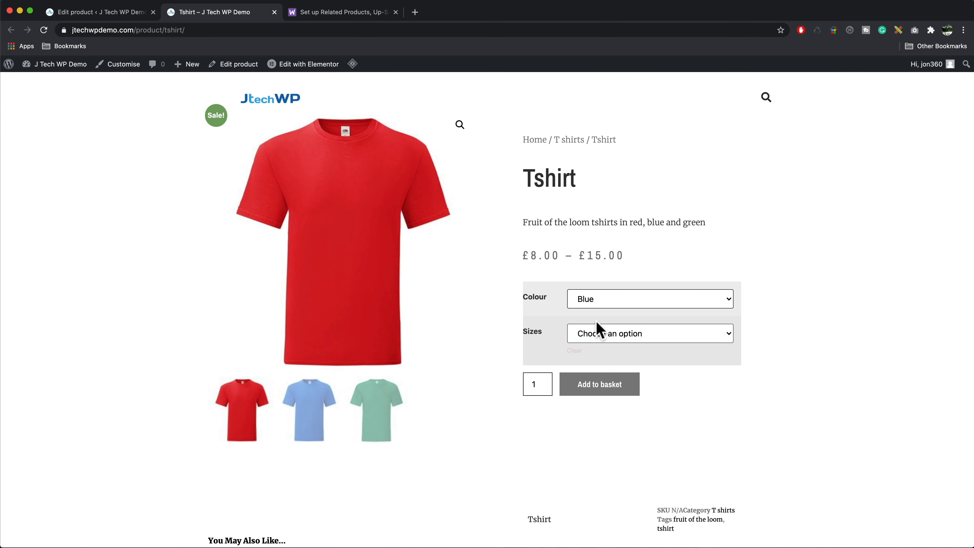
{"action": "left_click", "coordinate": [599, 334]}
{"action": "left_click", "coordinate": [592, 344]}
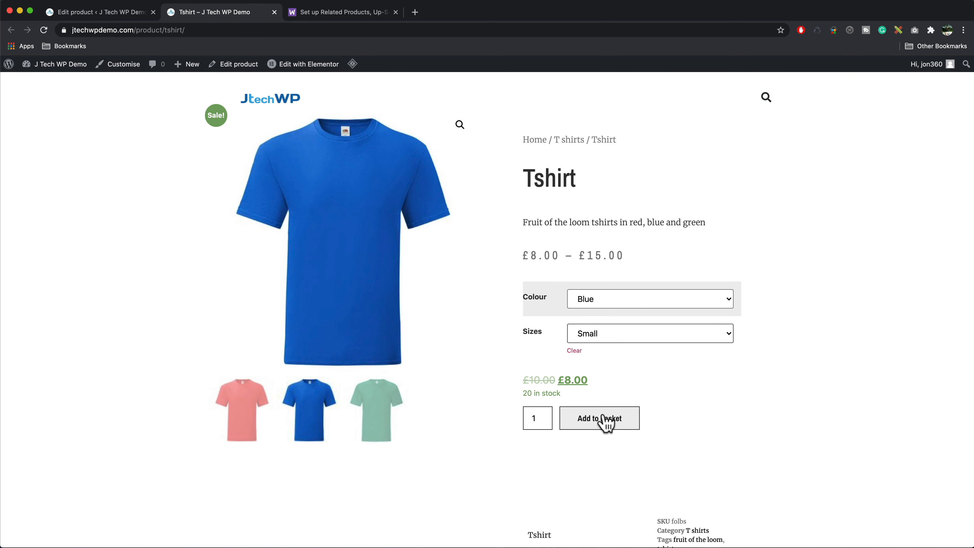
{"action": "left_click", "coordinate": [605, 422]}
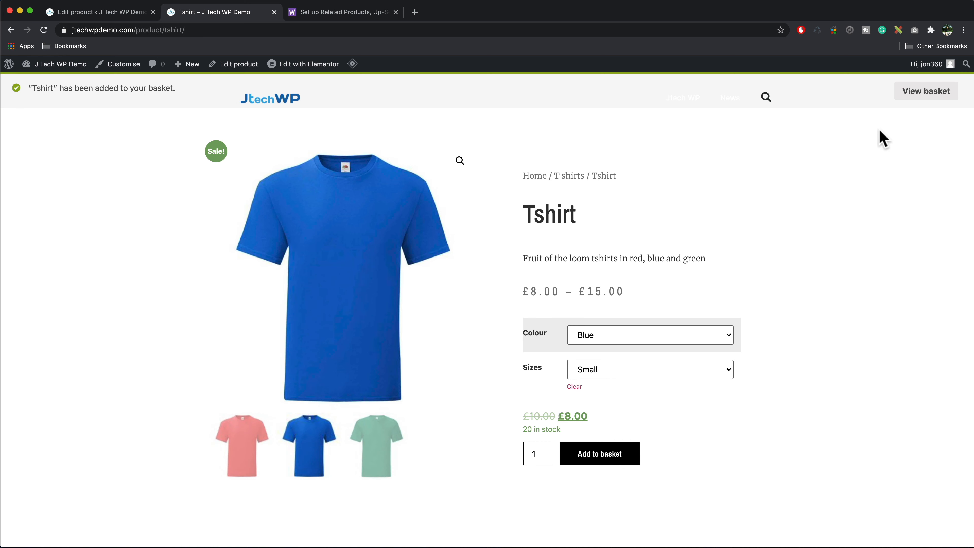
{"action": "left_click", "coordinate": [926, 92]}
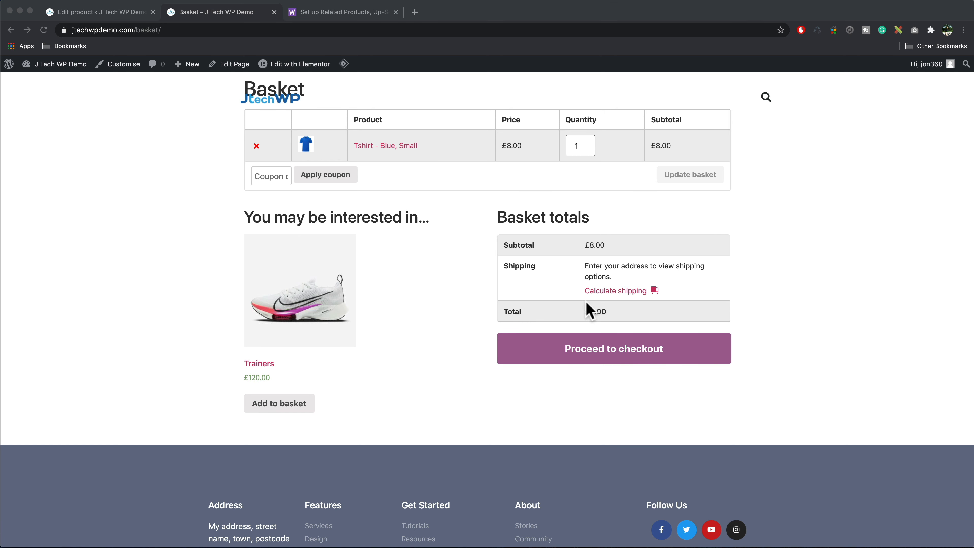
Set the basket's shipping country to United Kingdom (UK) and recalculate shipping to £5.00 flat rate.
{"action": "left_click", "coordinate": [614, 292]}
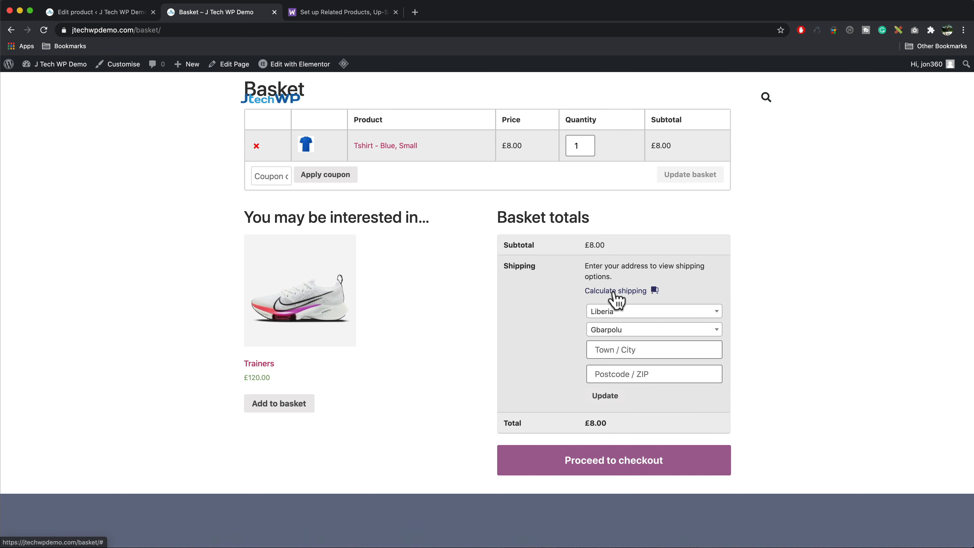
{"action": "left_click", "coordinate": [645, 312]}
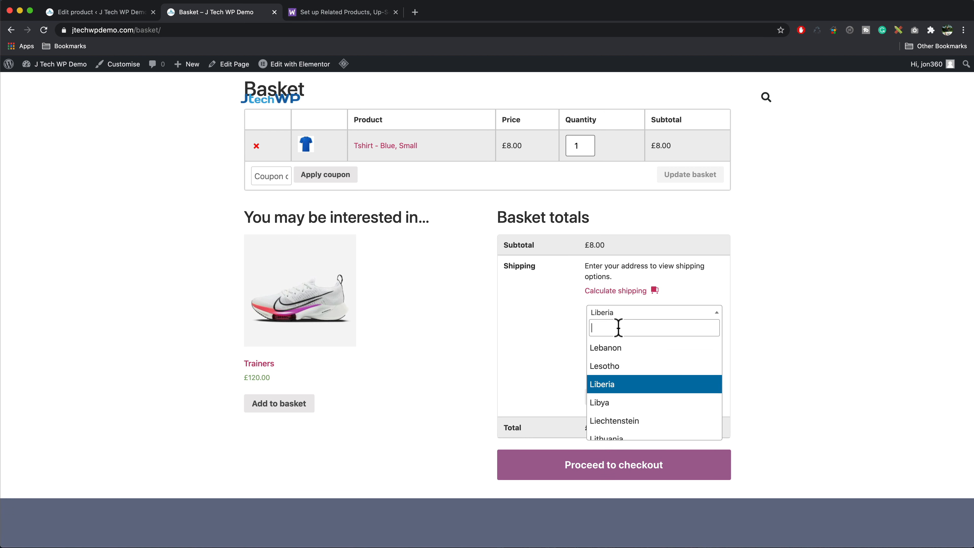
{"action": "type", "text": "unite"}
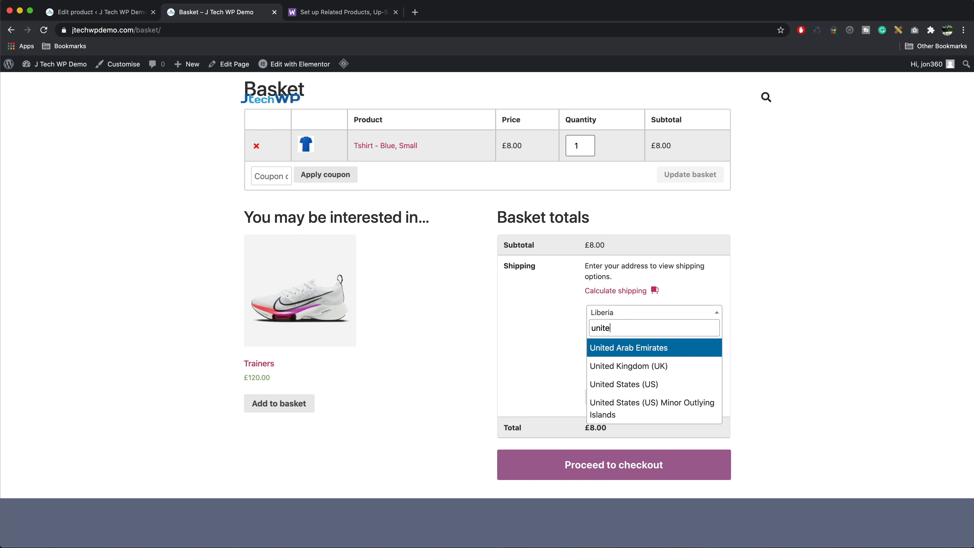
{"action": "left_click", "coordinate": [637, 367]}
{"action": "left_click", "coordinate": [610, 405]}
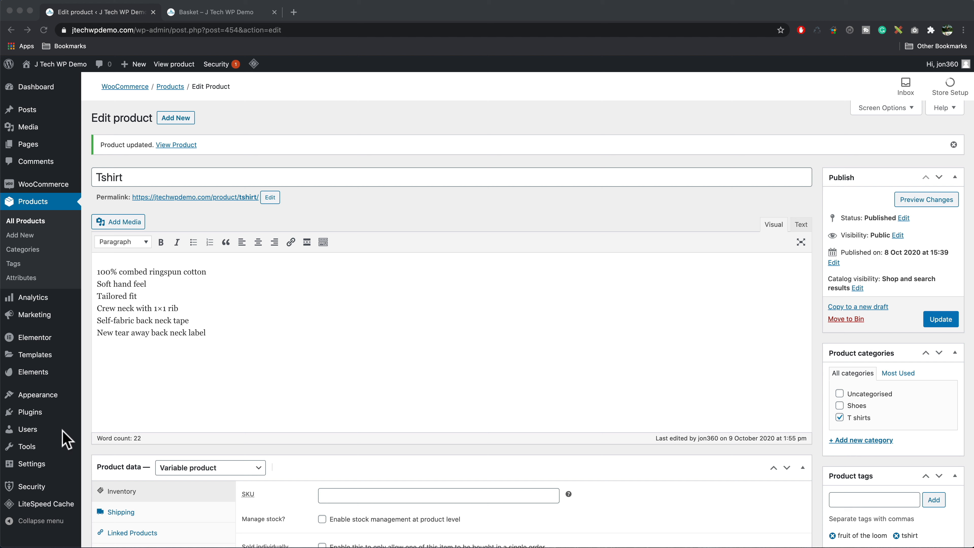
In the Theme Builder, create a Products Archive template named 'Product Archive'.
{"action": "mouse_move", "coordinate": [56, 359]}
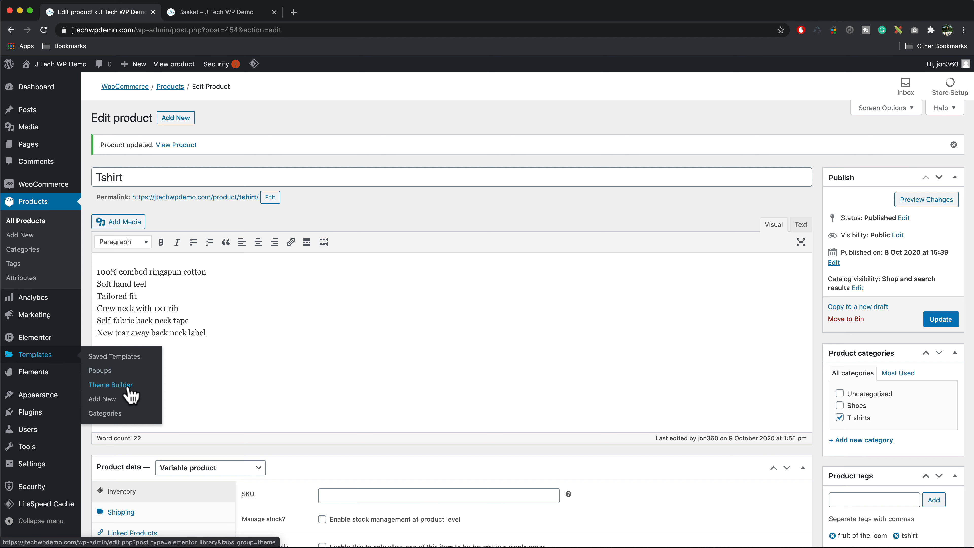
{"action": "left_click", "coordinate": [111, 384]}
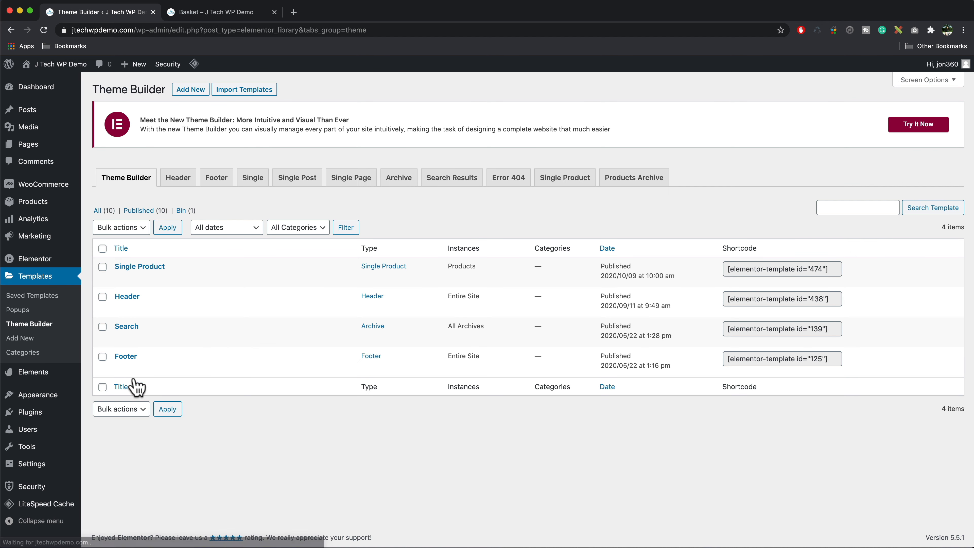
{"action": "left_click", "coordinate": [195, 90]}
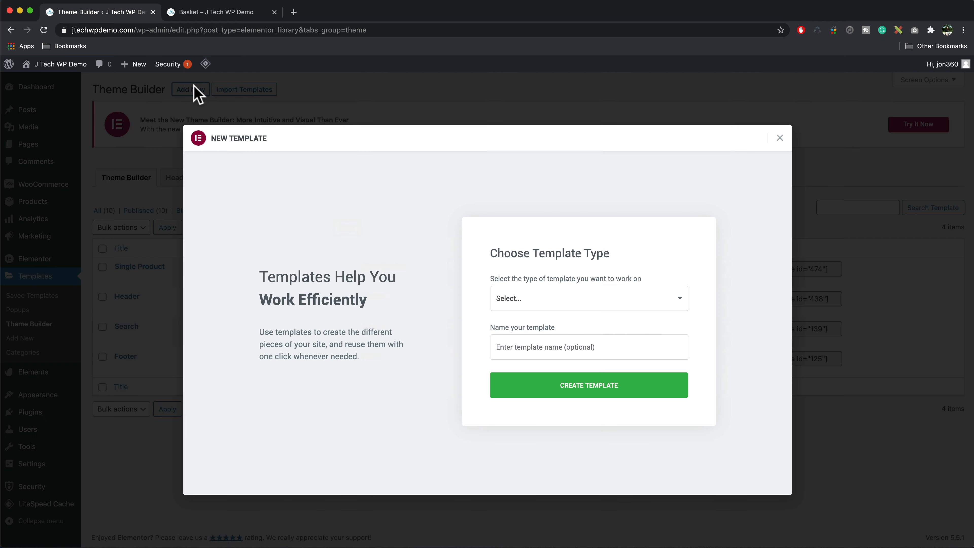
{"action": "left_click", "coordinate": [572, 303]}
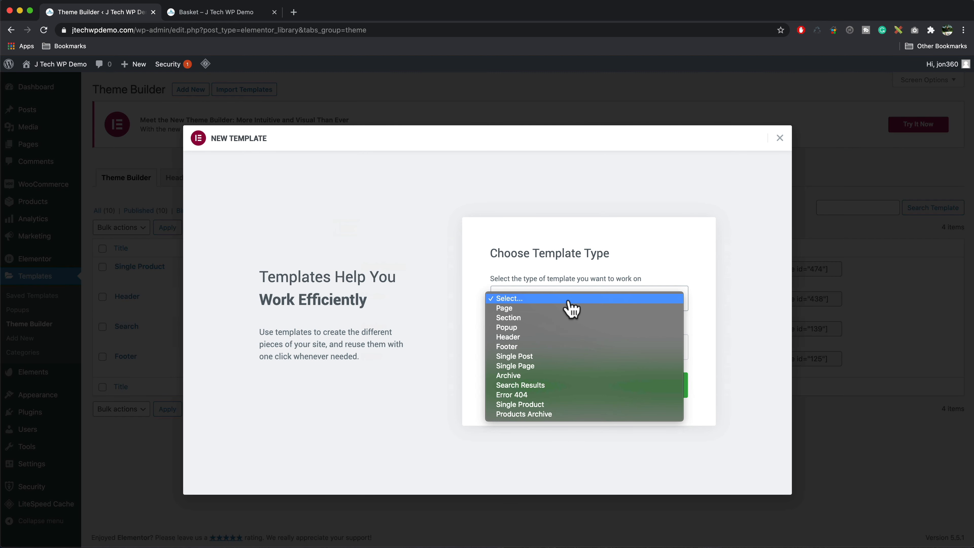
{"action": "left_click", "coordinate": [560, 415]}
{"action": "left_click", "coordinate": [538, 343]}
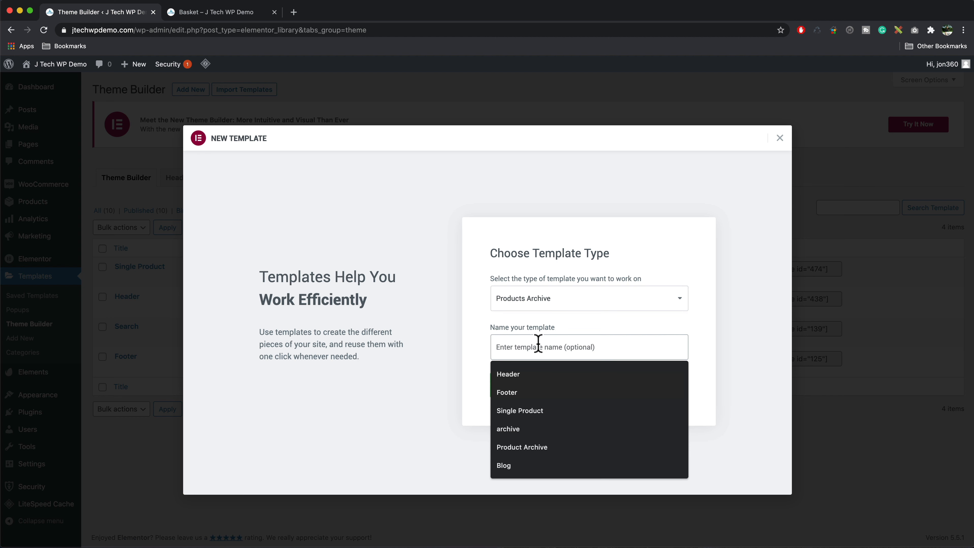
{"action": "left_click", "coordinate": [552, 446]}
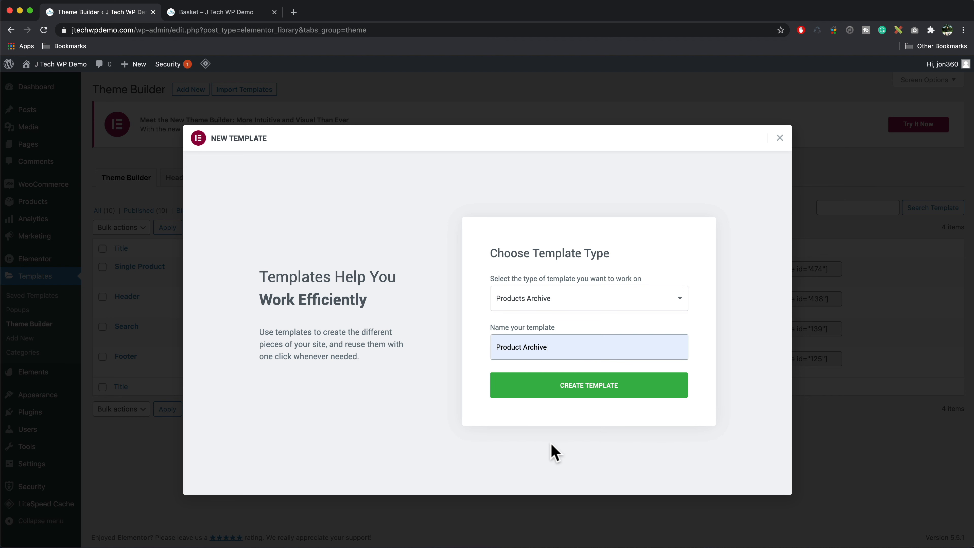
{"action": "left_click", "coordinate": [591, 388]}
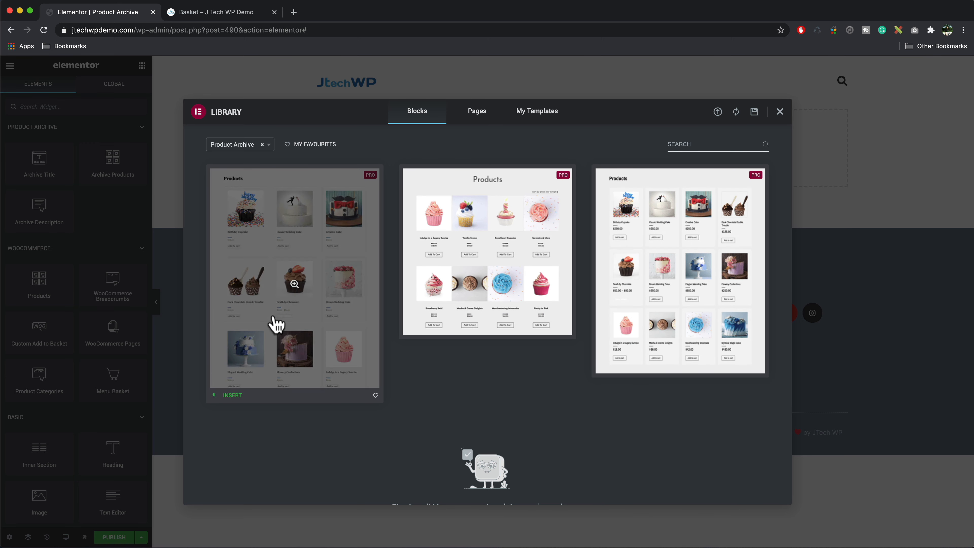
Insert the first product-grid block, publish for All Product Archives, and exit to the dashboard.
{"action": "left_click", "coordinate": [230, 397]}
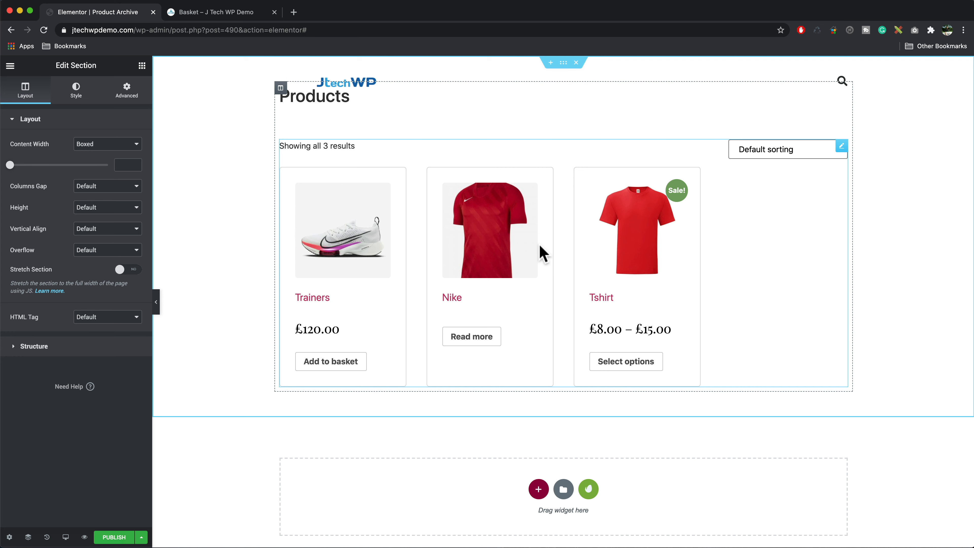
{"action": "left_click", "coordinate": [115, 536]}
{"action": "left_click", "coordinate": [484, 337]}
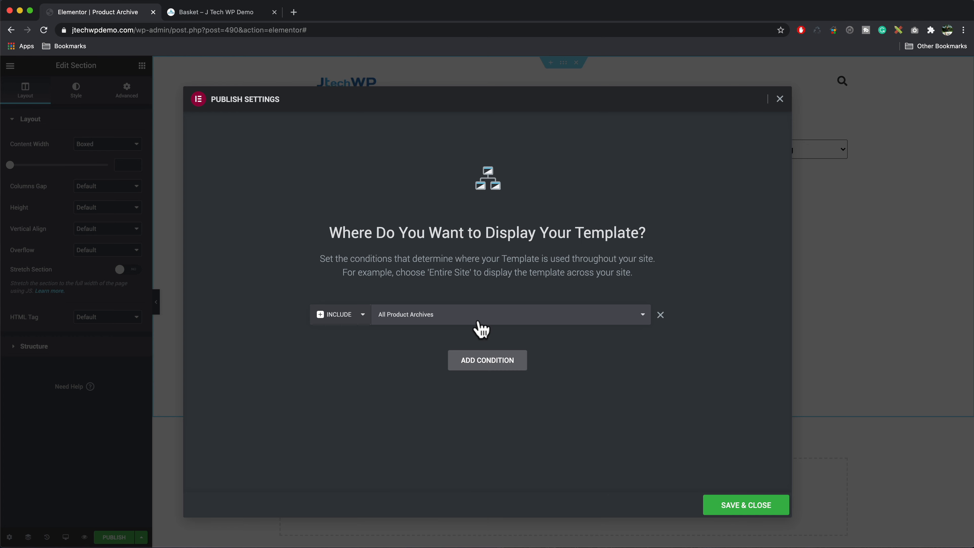
{"action": "left_click", "coordinate": [744, 506]}
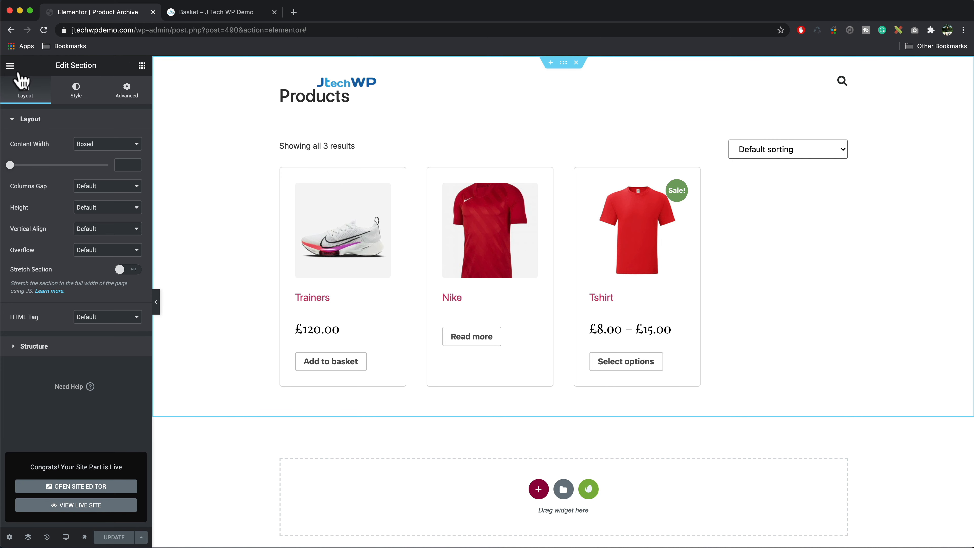
{"action": "left_click", "coordinate": [10, 66]}
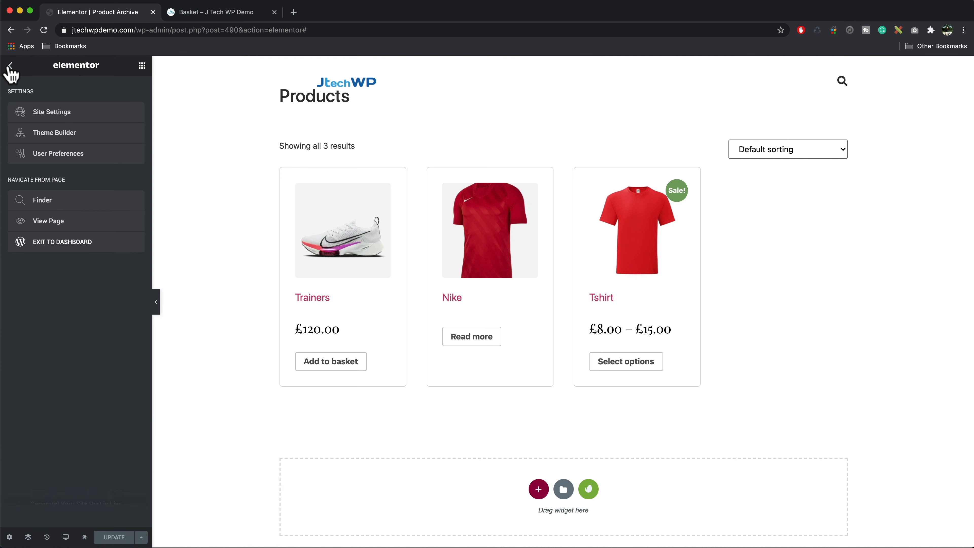
{"action": "left_click", "coordinate": [73, 244]}
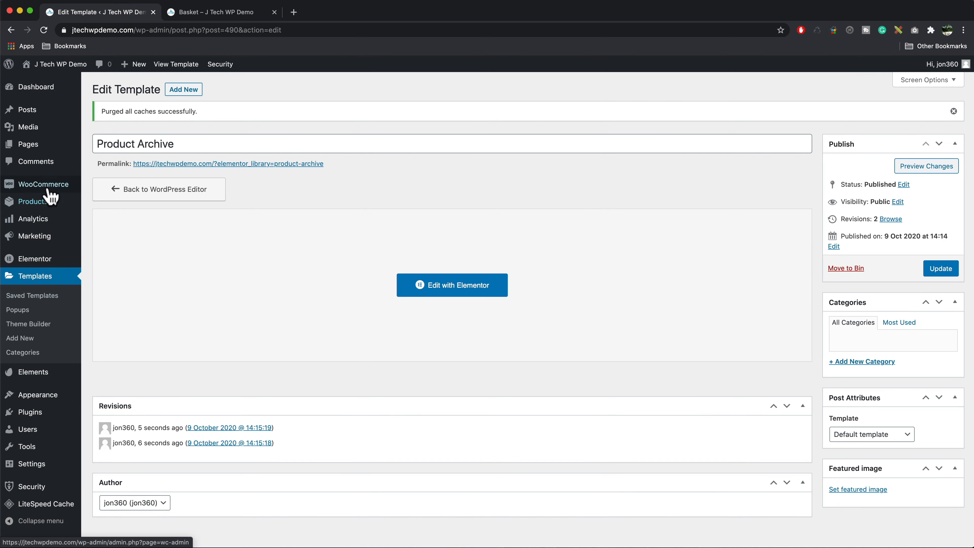
In the Customiser's Product Catalogue, set Shop page display to Show categories and publish.
{"action": "mouse_move", "coordinate": [49, 402]}
{"action": "left_click", "coordinate": [103, 401]}
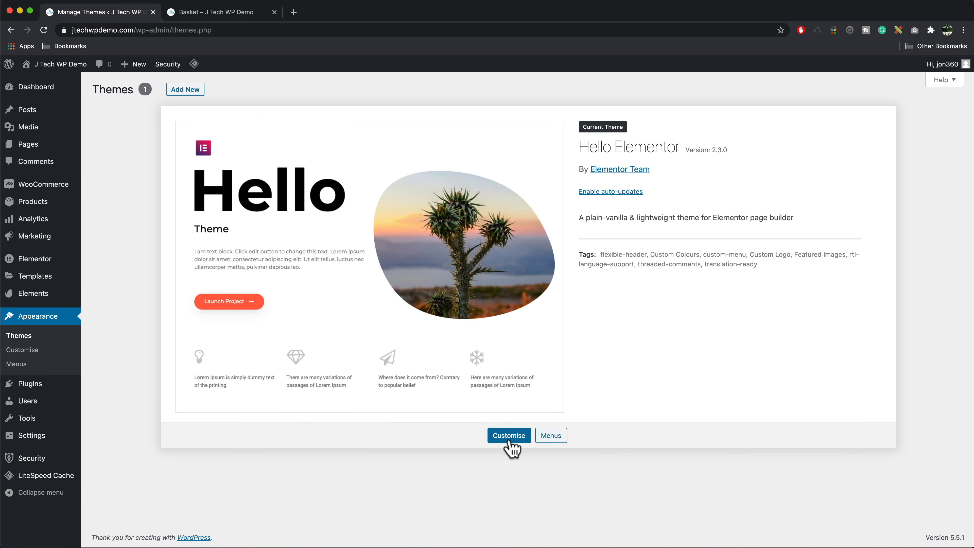
{"action": "left_click", "coordinate": [510, 438]}
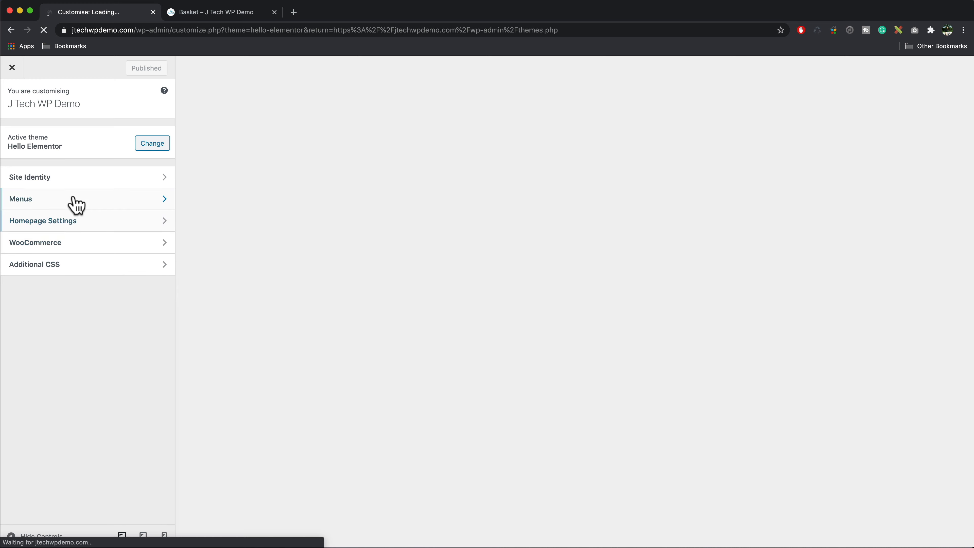
{"action": "left_click", "coordinate": [104, 248]}
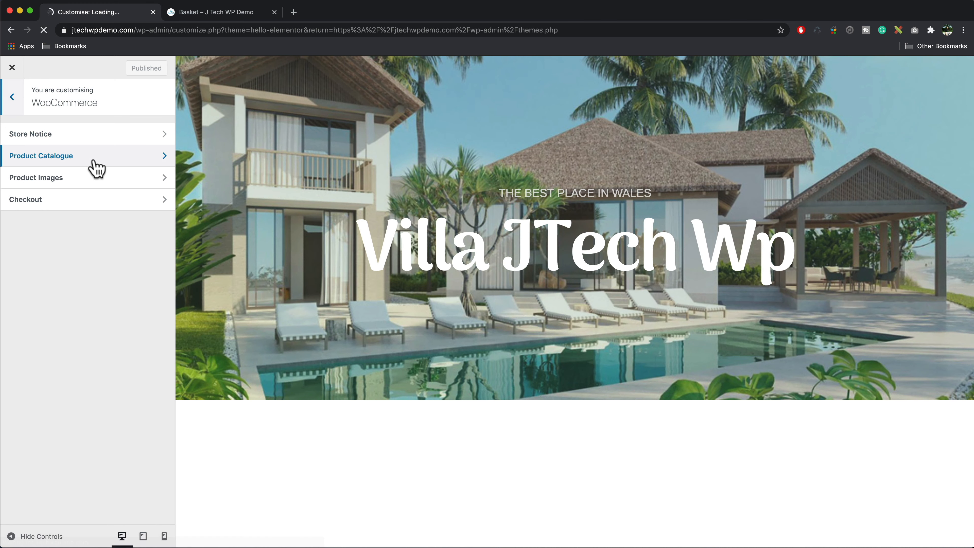
{"action": "left_click", "coordinate": [94, 161]}
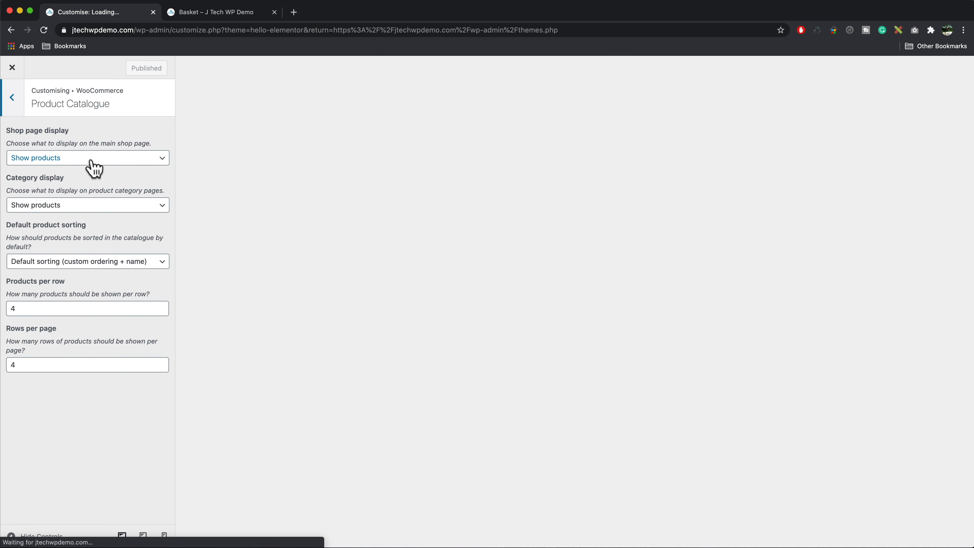
{"action": "left_click", "coordinate": [164, 165]}
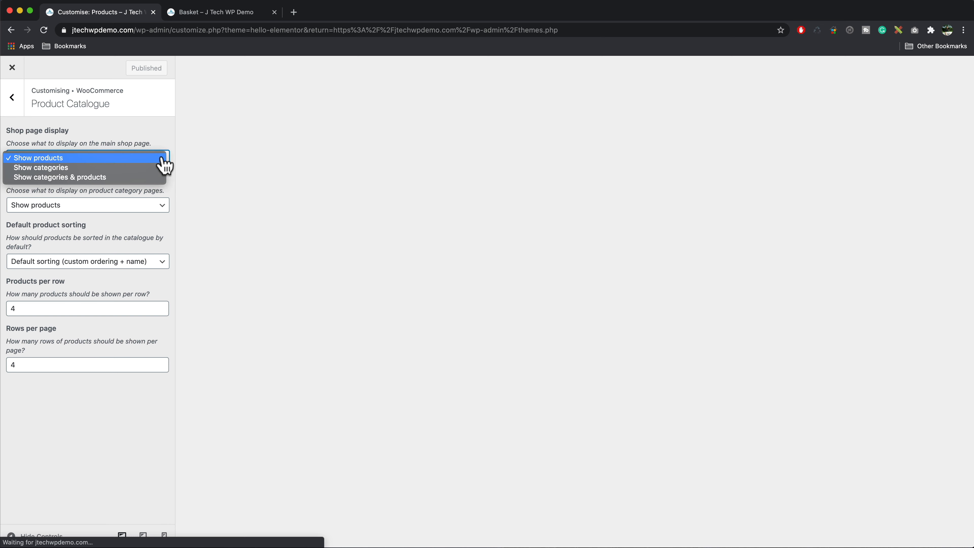
{"action": "left_click", "coordinate": [89, 167]}
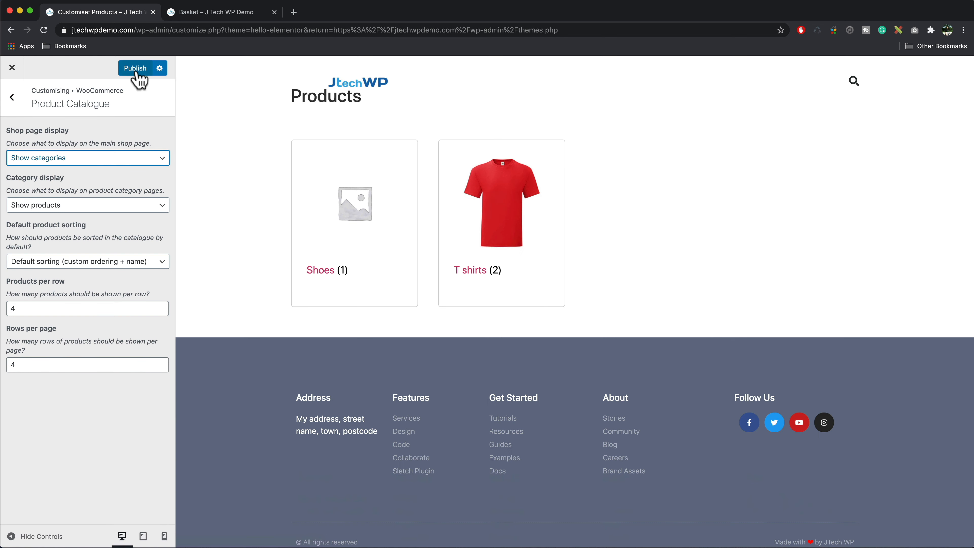
{"action": "left_click", "coordinate": [136, 69]}
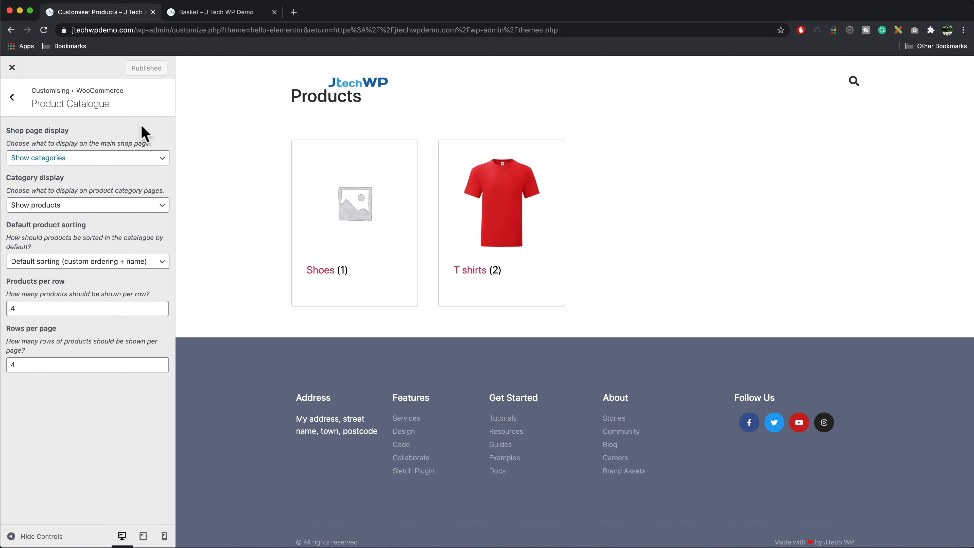
{"action": "left_click", "coordinate": [227, 15]}
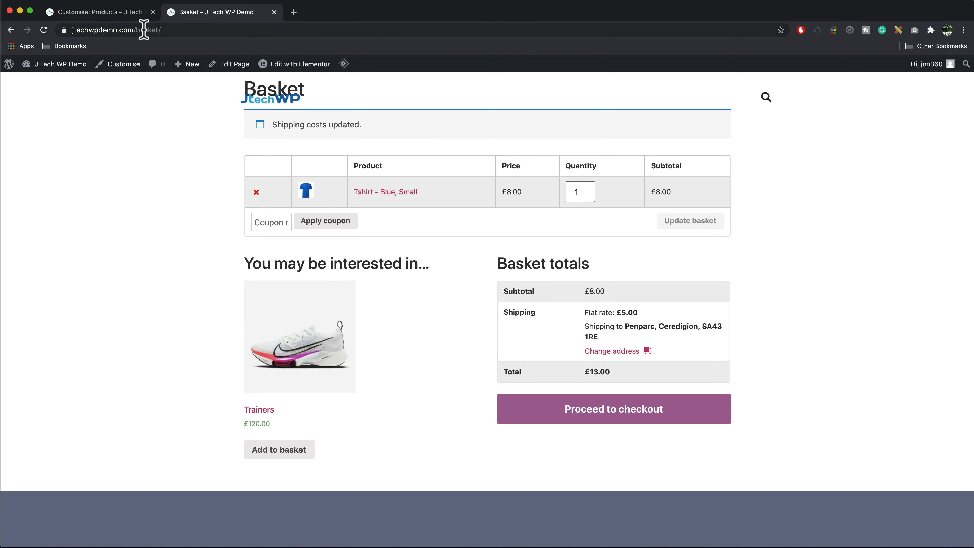
{"action": "left_click_drag", "start_coordinate": [144, 30], "coordinate": [221, 31]}
Load the /shop page to check the category tiles, then close the Customiser.
{"action": "type", "text": "sho"}
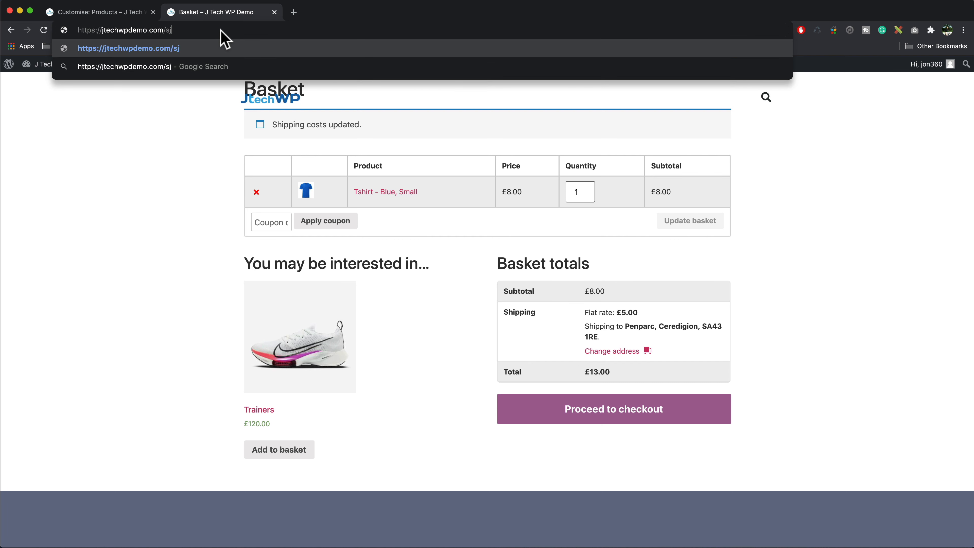
{"action": "type", "text": "p"}
{"action": "key", "text": "Return"}
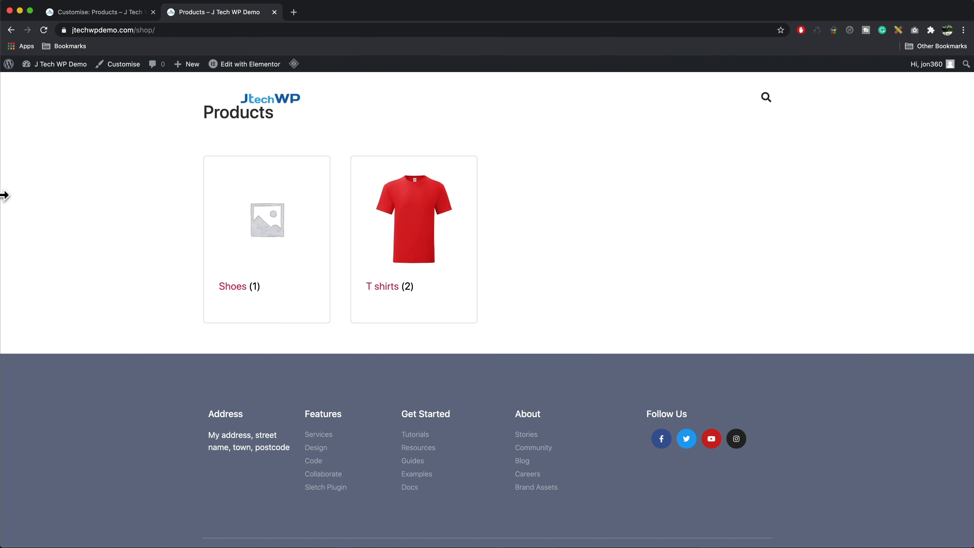
{"action": "left_click", "coordinate": [102, 15]}
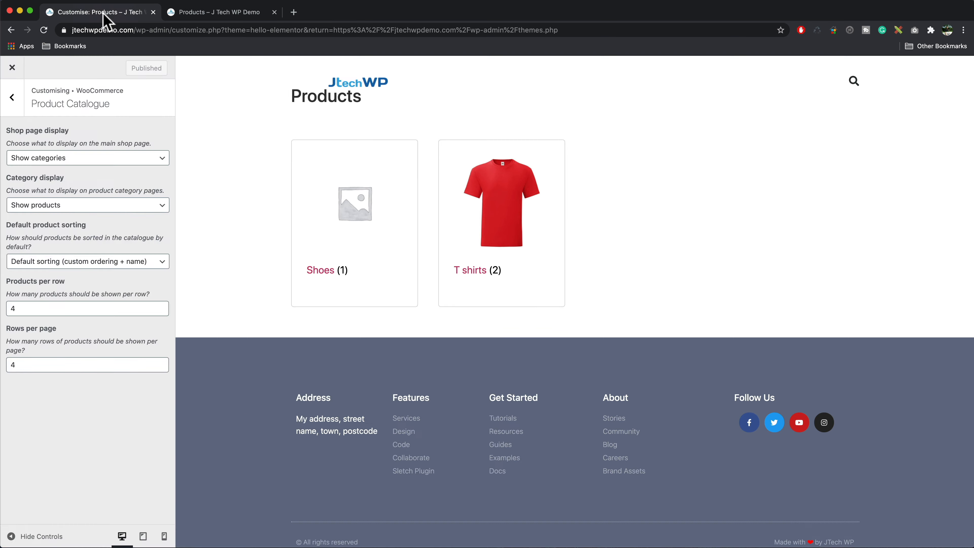
{"action": "left_click", "coordinate": [10, 69]}
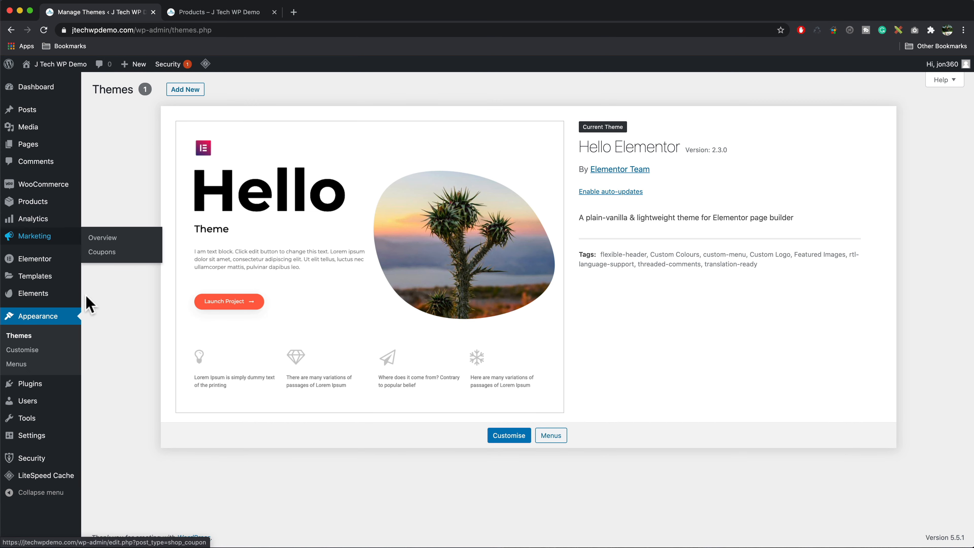
Open the Product Archive template in Elementor from the Theme Builder list.
{"action": "mouse_move", "coordinate": [55, 261]}
{"action": "mouse_move", "coordinate": [58, 278]}
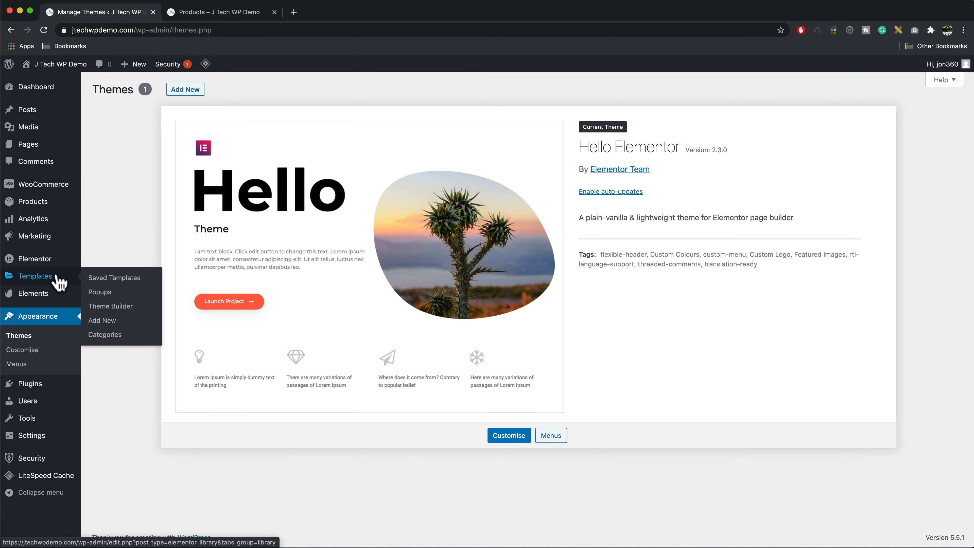
{"action": "left_click", "coordinate": [122, 312]}
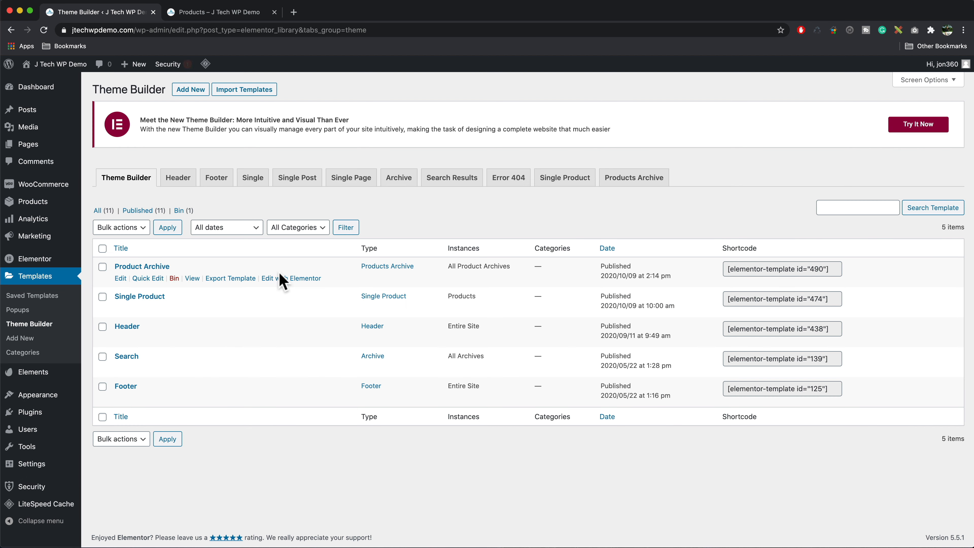
{"action": "left_click", "coordinate": [292, 279]}
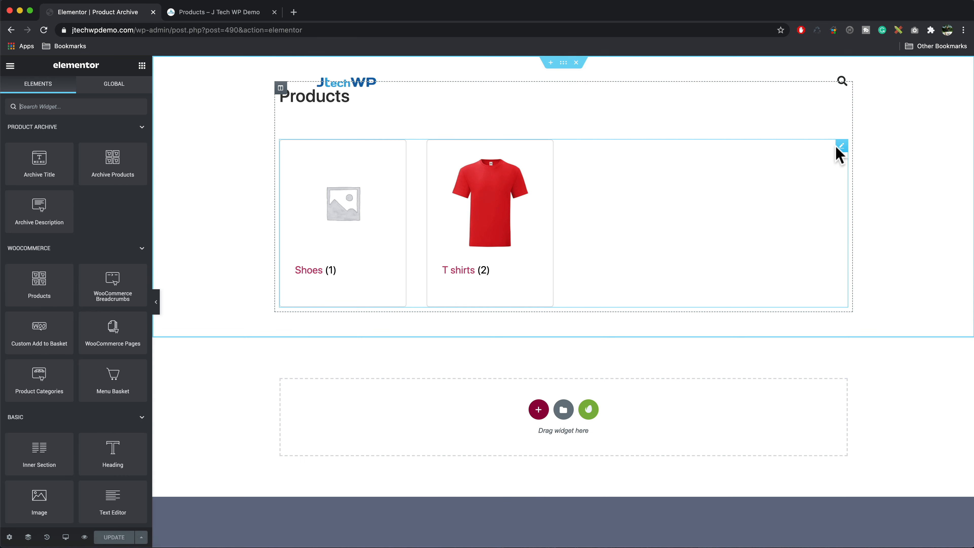
Set the Archive Products widget's category Title Colour to near-black.
{"action": "left_click", "coordinate": [840, 146]}
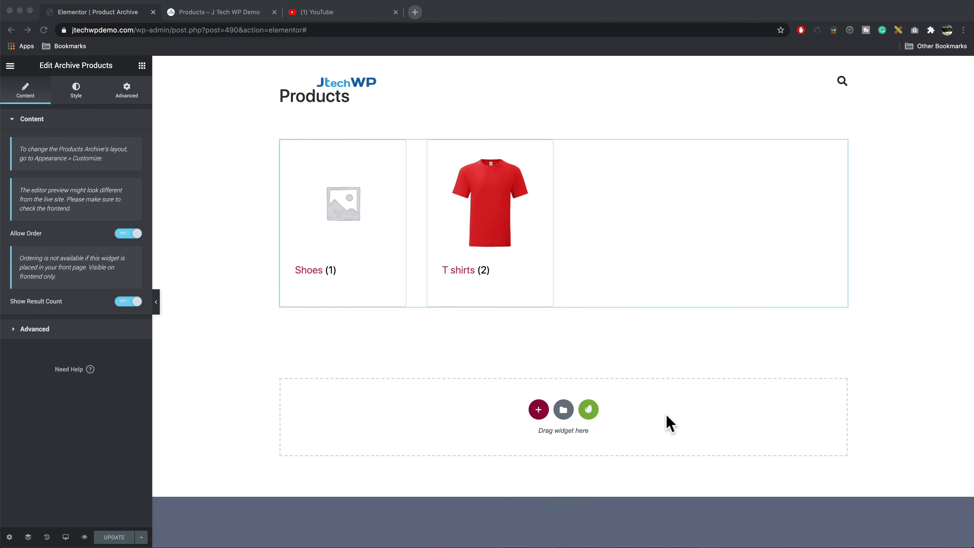
{"action": "left_click", "coordinate": [448, 165]}
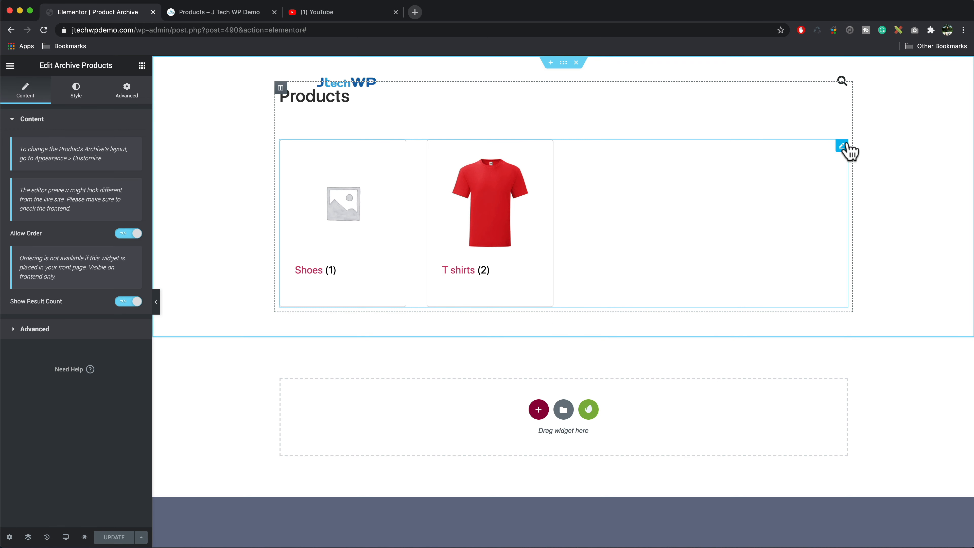
{"action": "left_click", "coordinate": [76, 92]}
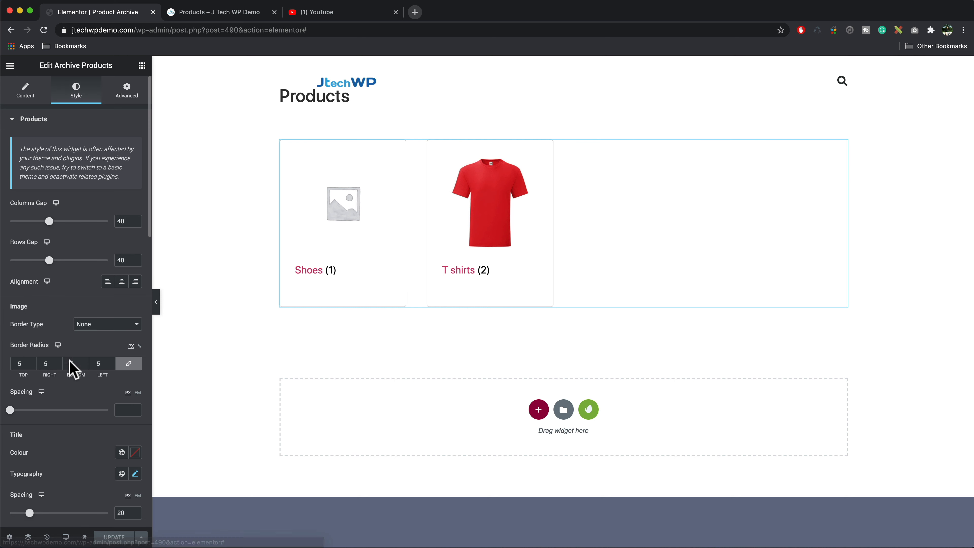
{"action": "left_click", "coordinate": [136, 452]}
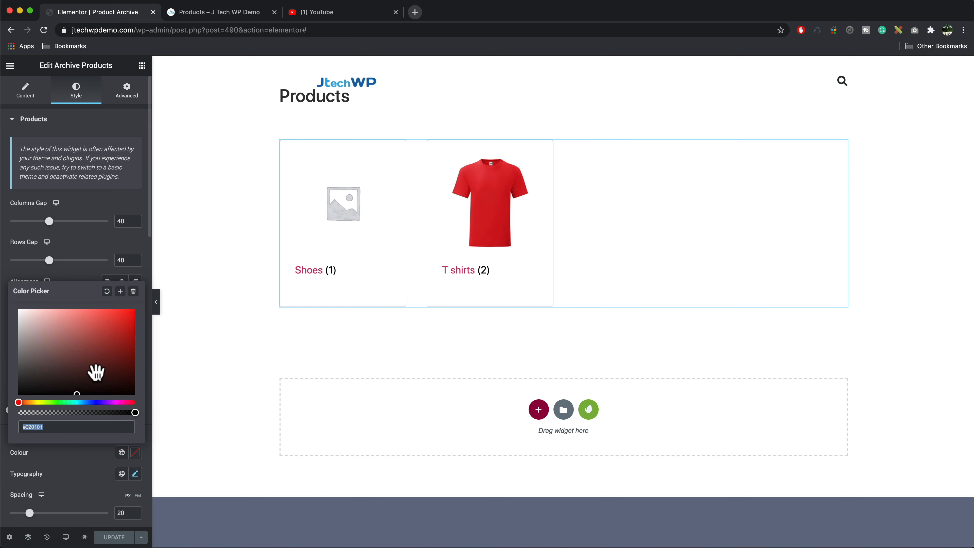
{"action": "mouse_move", "coordinate": [95, 374]}
{"action": "left_mouse_down"}
{"action": "mouse_move", "coordinate": [59, 379]}
{"action": "mouse_move", "coordinate": [30, 398]}
{"action": "mouse_move", "coordinate": [46, 324]}
{"action": "mouse_move", "coordinate": [30, 392]}
{"action": "mouse_move", "coordinate": [15, 398]}
{"action": "left_mouse_up"}
{"action": "left_click", "coordinate": [82, 277]}
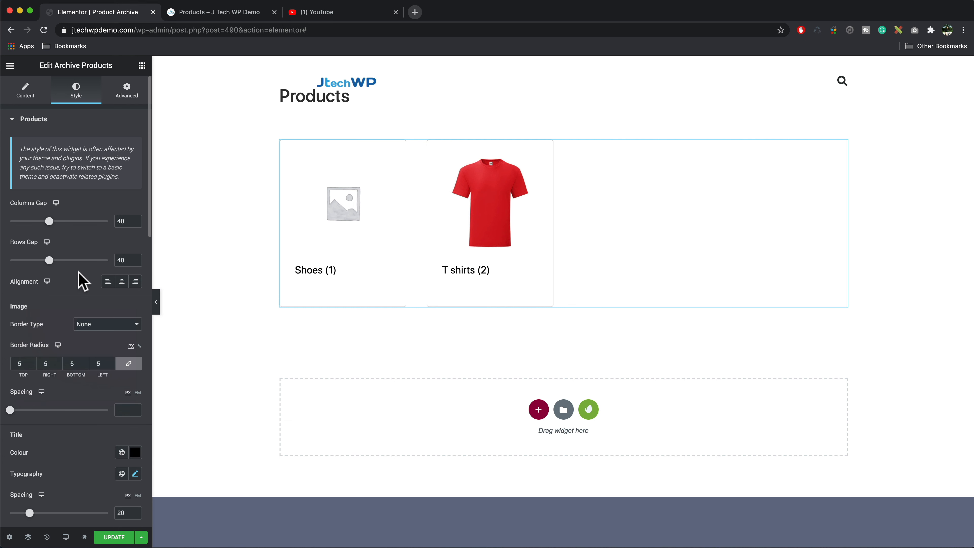
Set the category title Alignment to Centre.
{"action": "left_click", "coordinate": [121, 282]}
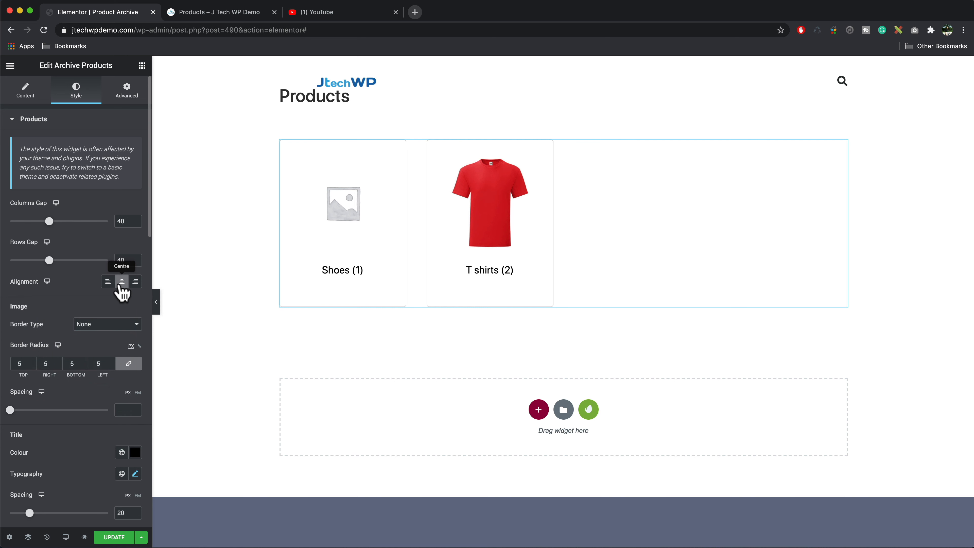
{"action": "left_click", "coordinate": [135, 283]}
{"action": "left_click", "coordinate": [122, 283]}
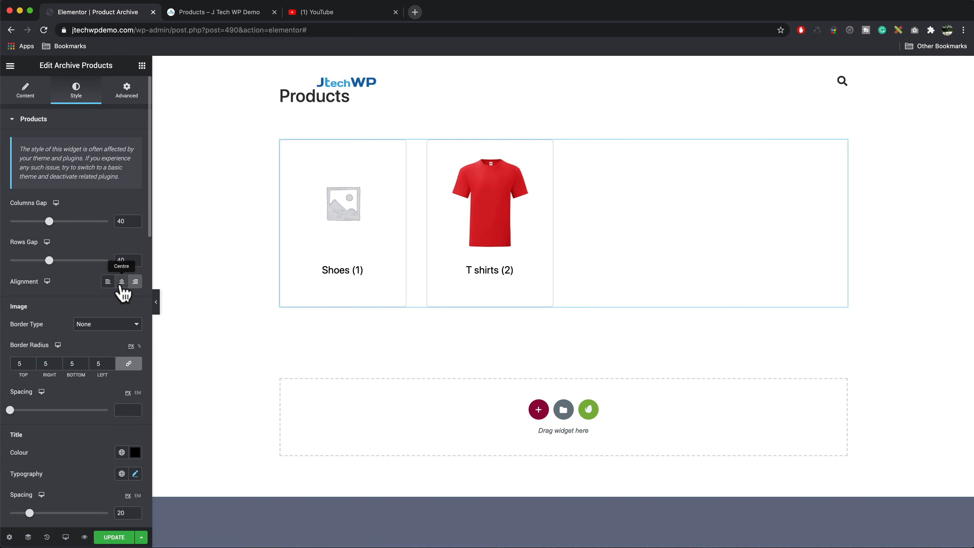
{"action": "scroll", "coordinate": [87, 349], "scroll_direction": "down", "scroll_amount": 6}
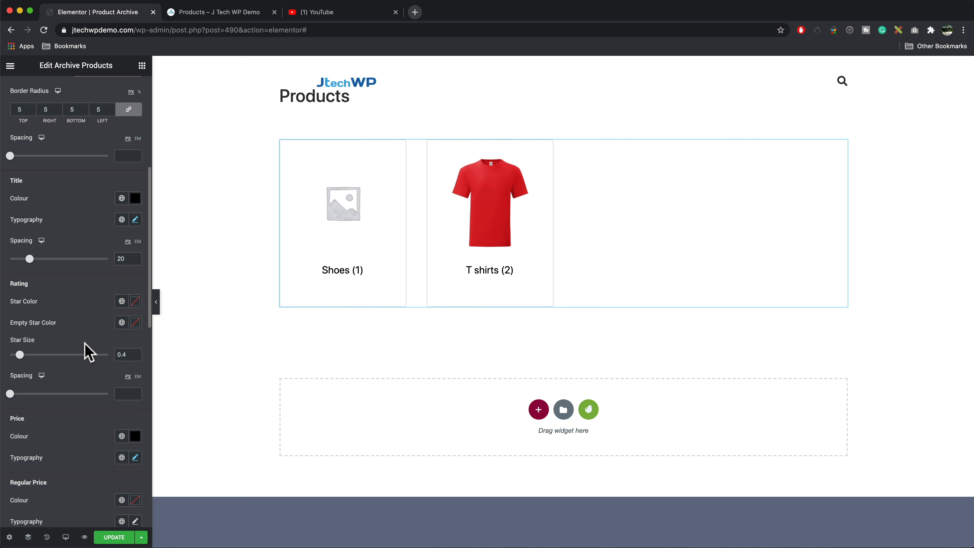
{"action": "scroll", "coordinate": [86, 349], "scroll_direction": "up", "scroll_amount": 7}
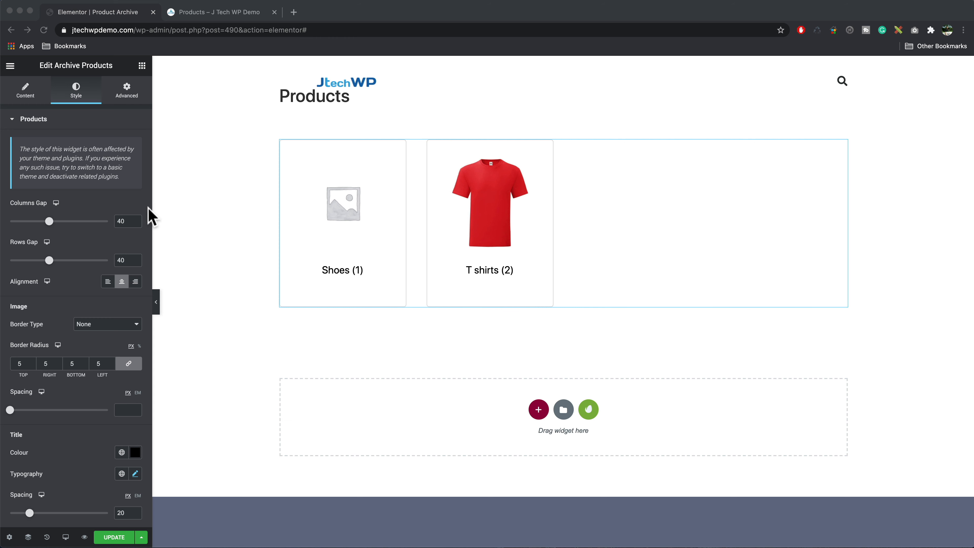
Add custom CSS hiding the category product counts, then exit to the WordPress dashboard.
{"action": "left_click", "coordinate": [127, 98]}
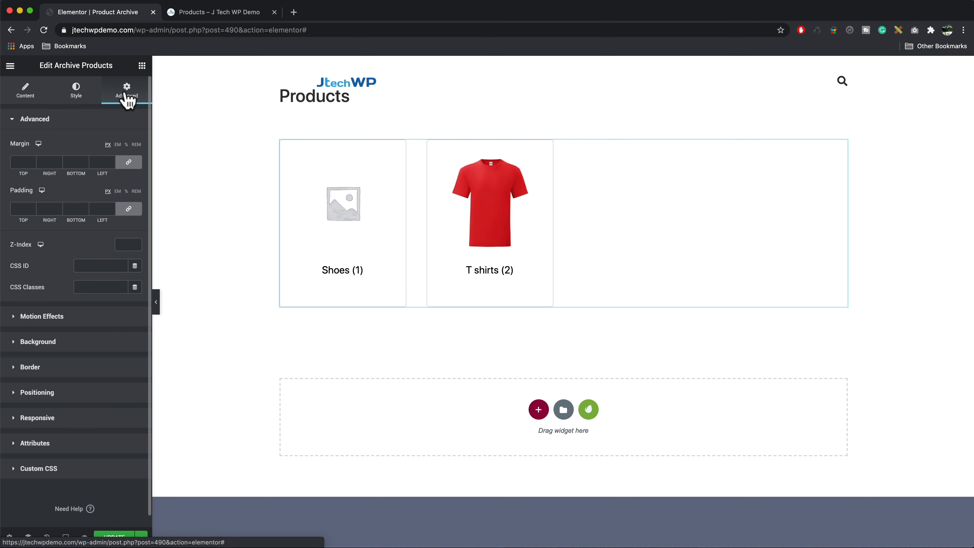
{"action": "left_click", "coordinate": [86, 471]}
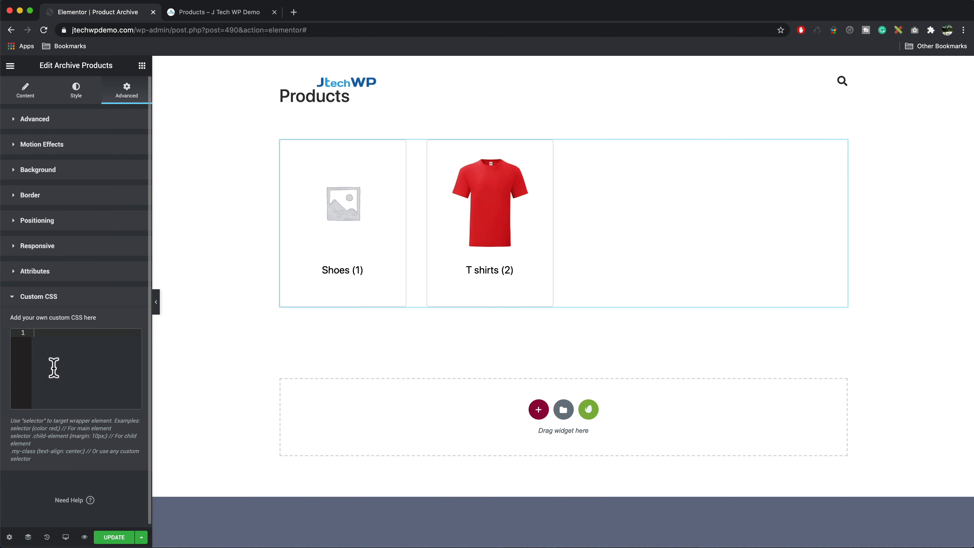
{"action": "type", "text": "/*doesn't show how many products are in a category */ .woocommerce-loop-category__title .count{ display: none !important; }"}
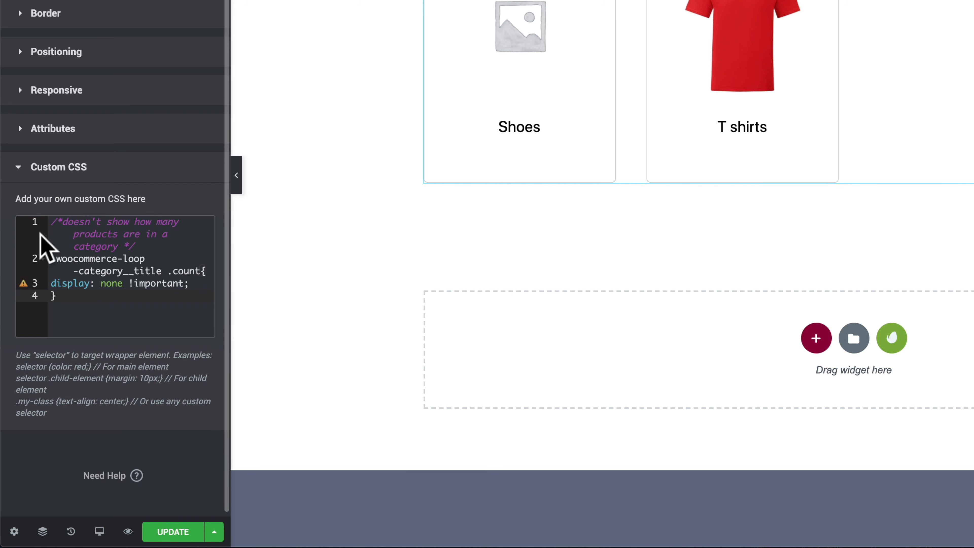
{"action": "left_click_drag", "start_coordinate": [51, 221], "coordinate": [124, 310]}
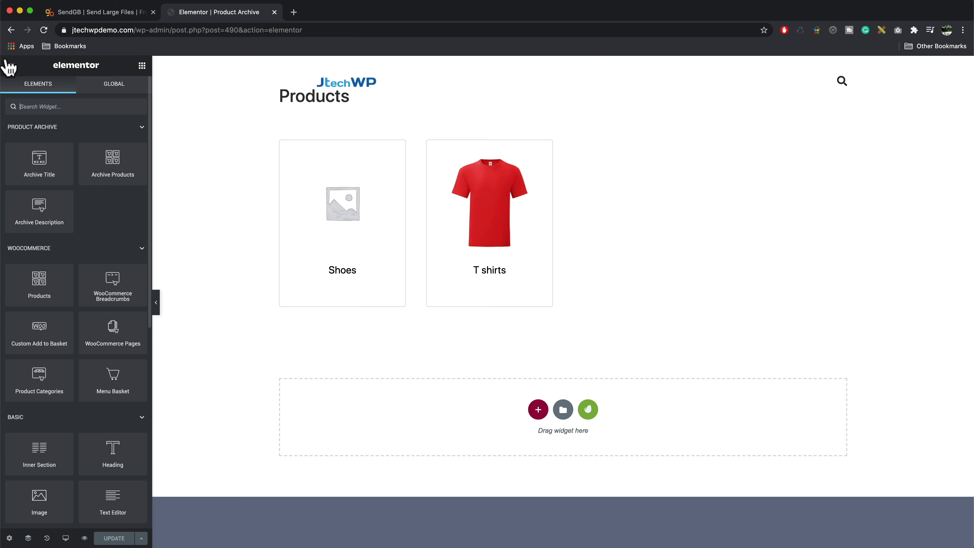
{"action": "left_click", "coordinate": [10, 66]}
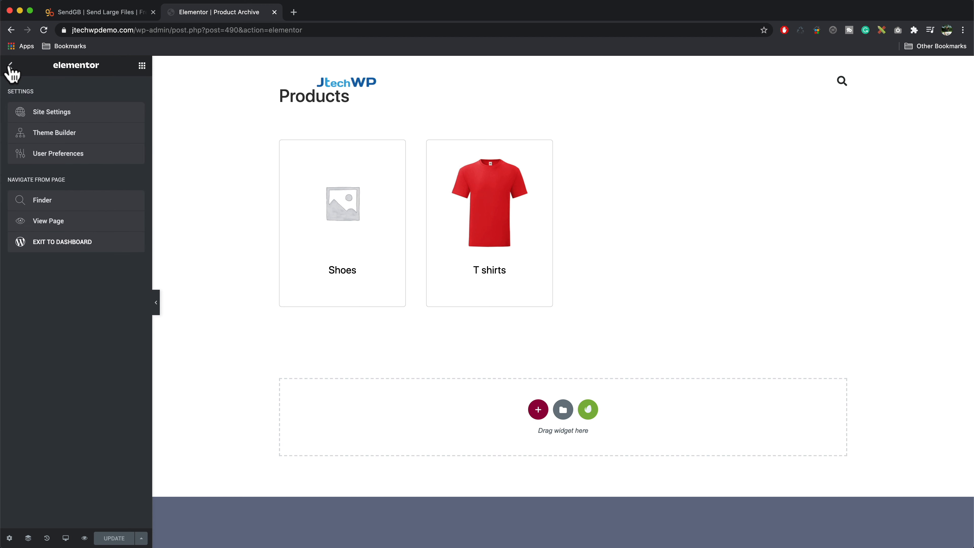
{"action": "left_click", "coordinate": [75, 245]}
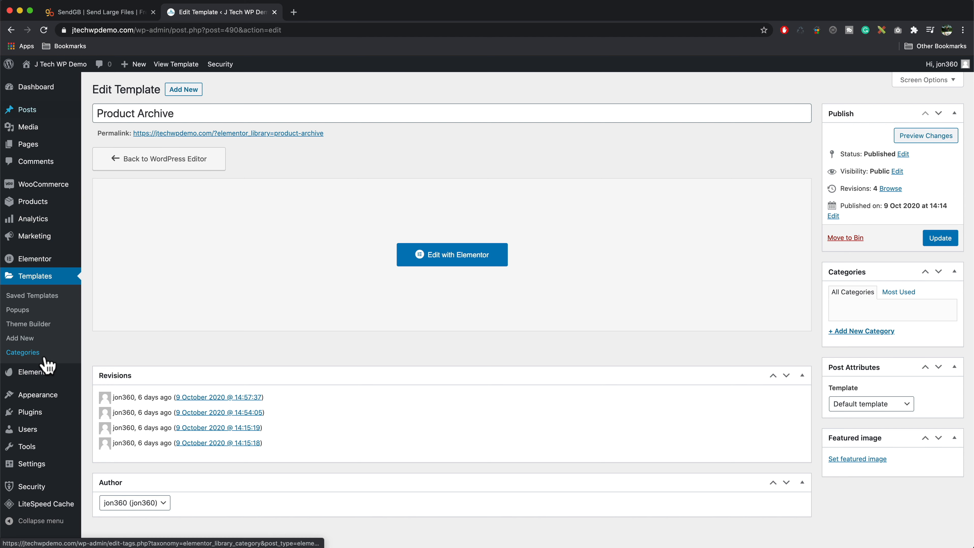
Go to Appearance > Menus and review its Screen Options for menu boxes.
{"action": "mouse_move", "coordinate": [57, 399]}
{"action": "left_click", "coordinate": [100, 424]}
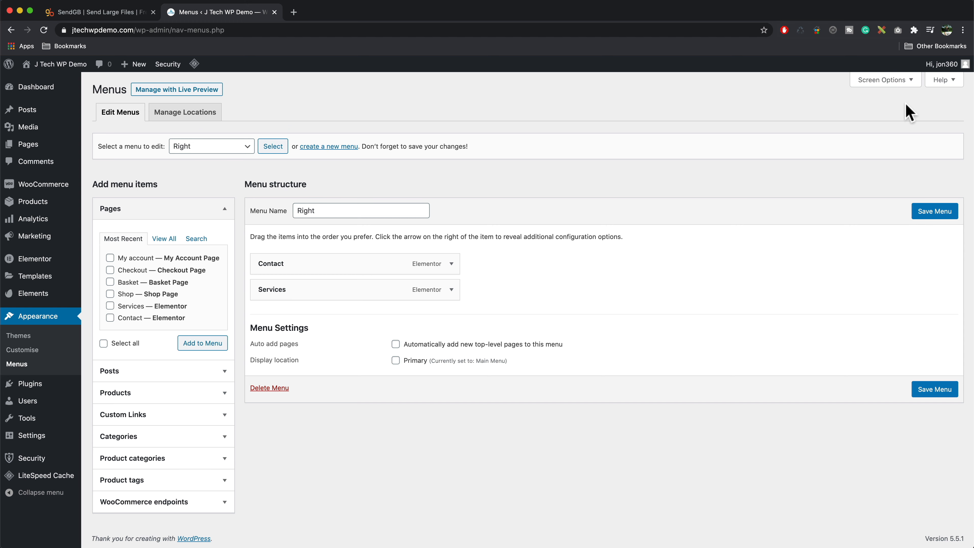
{"action": "left_click", "coordinate": [909, 82]}
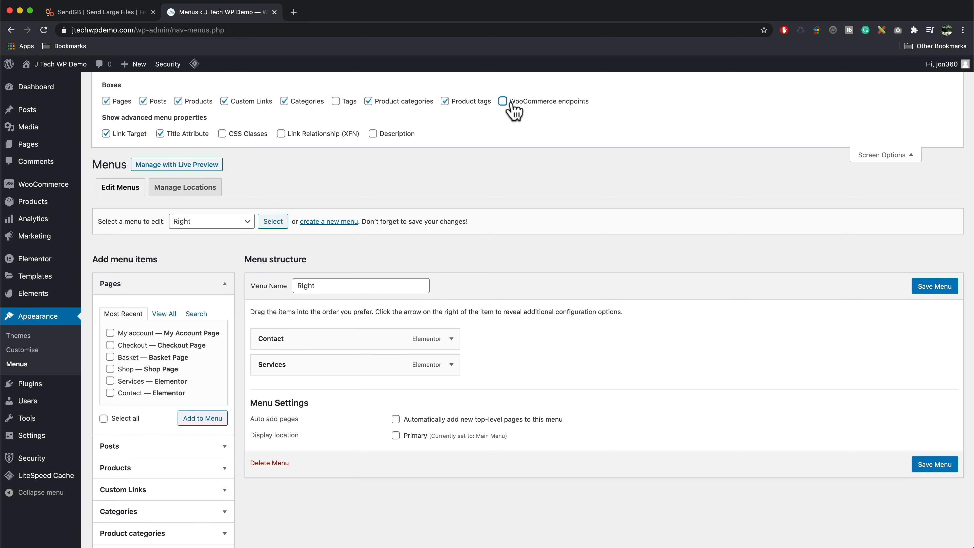
{"action": "left_click", "coordinate": [864, 157]}
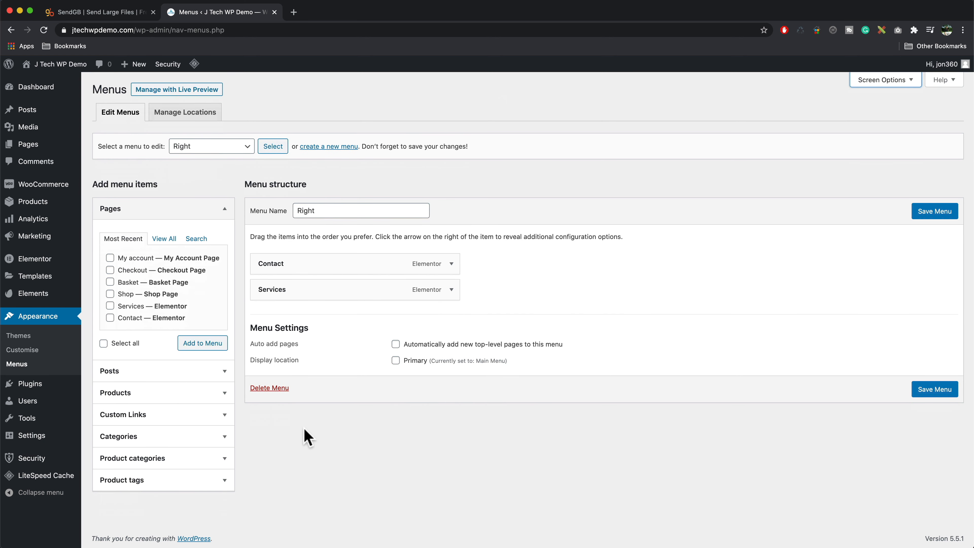
Add T shirts and Shoes categories as sub items under Services and save the Right menu.
{"action": "left_click", "coordinate": [192, 459]}
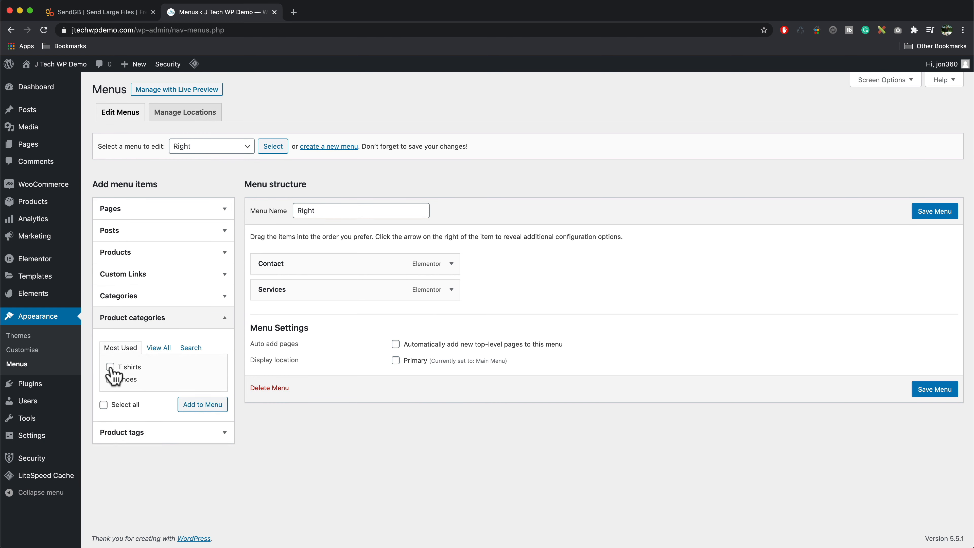
{"action": "left_click", "coordinate": [110, 379]}
{"action": "left_click", "coordinate": [205, 408]}
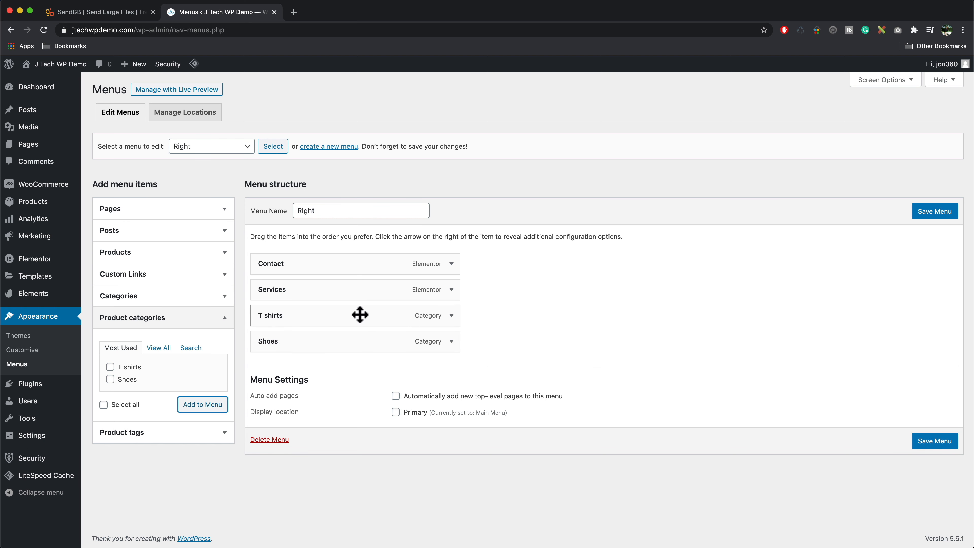
{"action": "left_click_drag", "start_coordinate": [360, 314], "coordinate": [374, 312]}
{"action": "left_click_drag", "start_coordinate": [333, 342], "coordinate": [359, 339]}
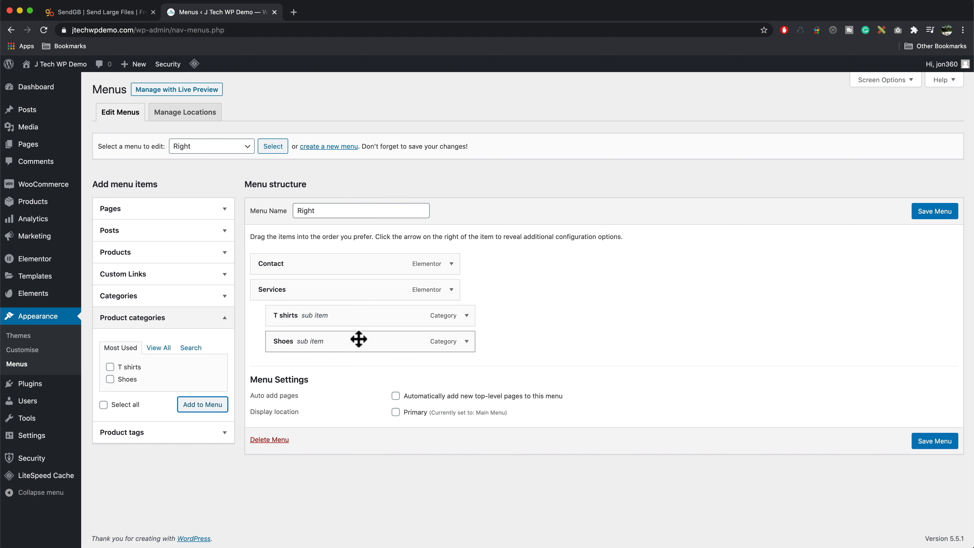
{"action": "left_click", "coordinate": [935, 212]}
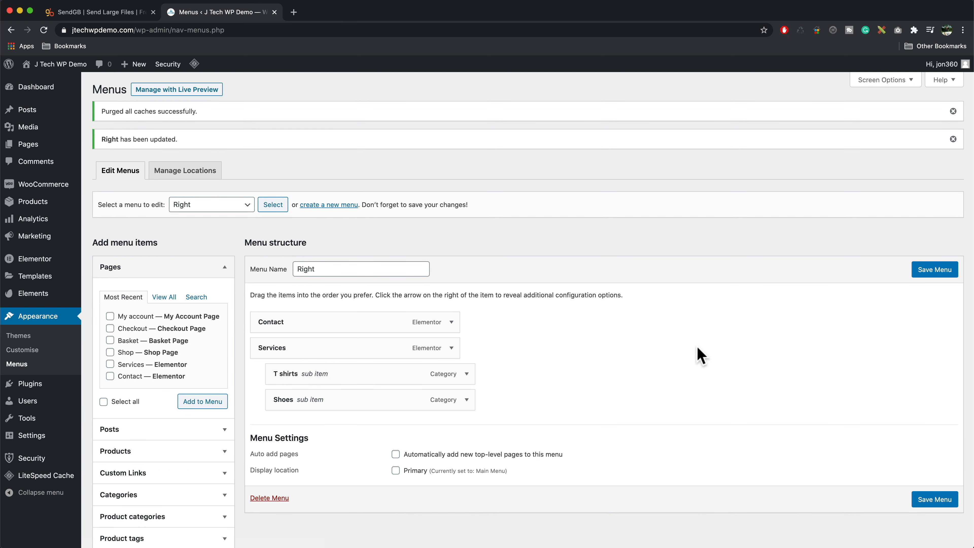
Add the ticked Nike product to the menu.
{"action": "scroll", "coordinate": [703, 357], "scroll_direction": "down", "scroll_amount": 2}
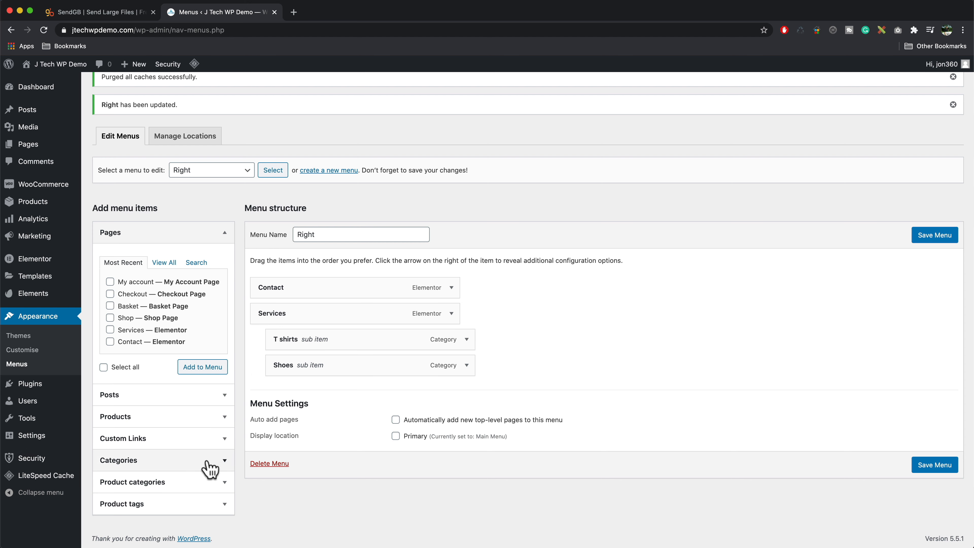
{"action": "left_click", "coordinate": [226, 417]}
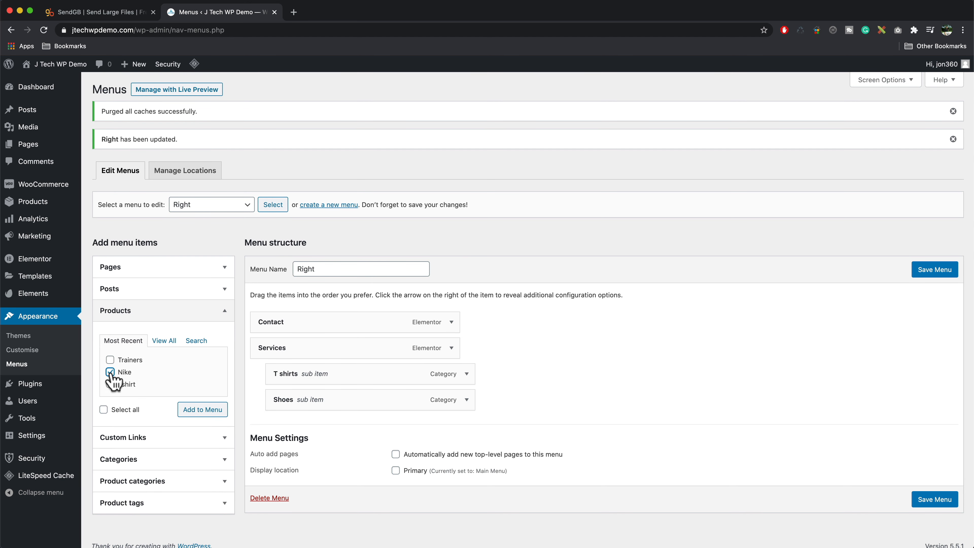
{"action": "left_click", "coordinate": [199, 413]}
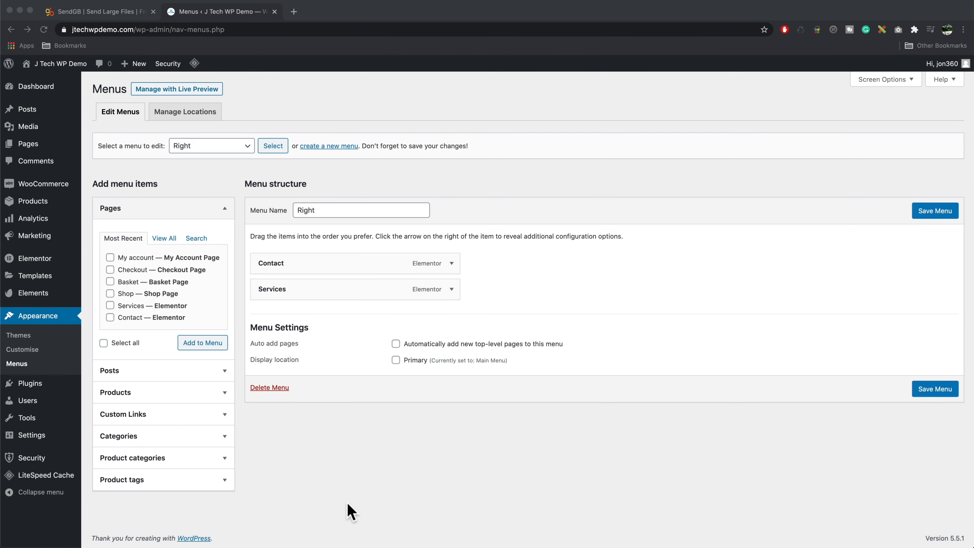
Search the theme directory under Themes > Add New for 'woocommerce'.
{"action": "left_click", "coordinate": [21, 334]}
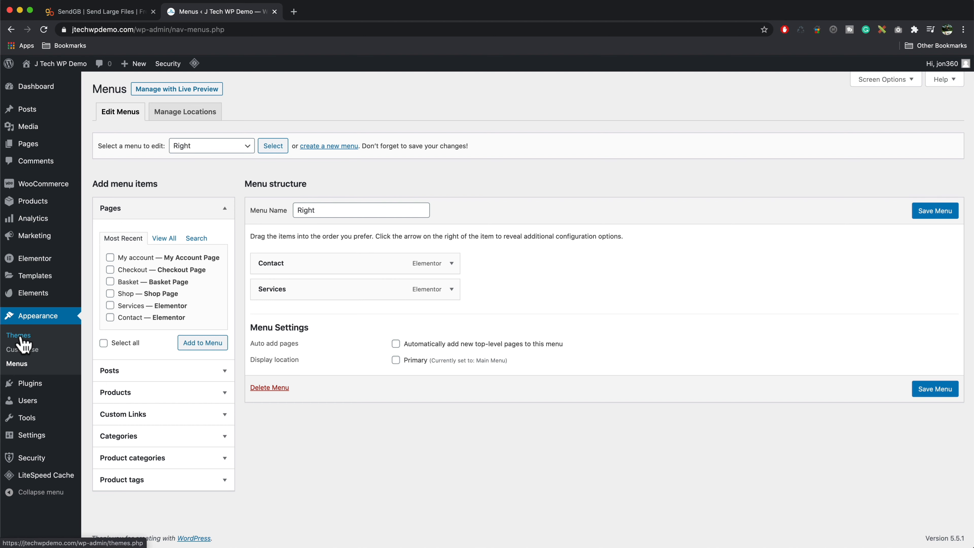
{"action": "left_click", "coordinate": [21, 337]}
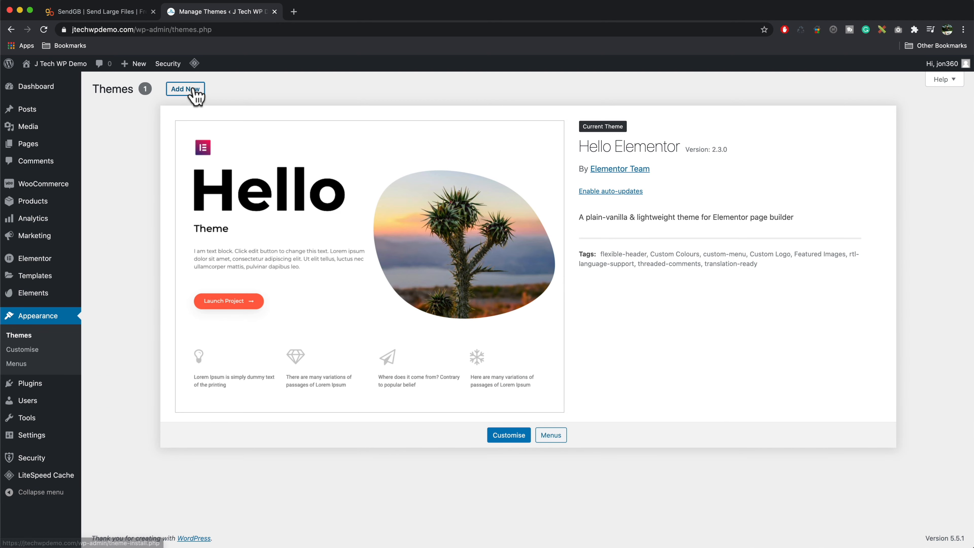
{"action": "left_click", "coordinate": [193, 90]}
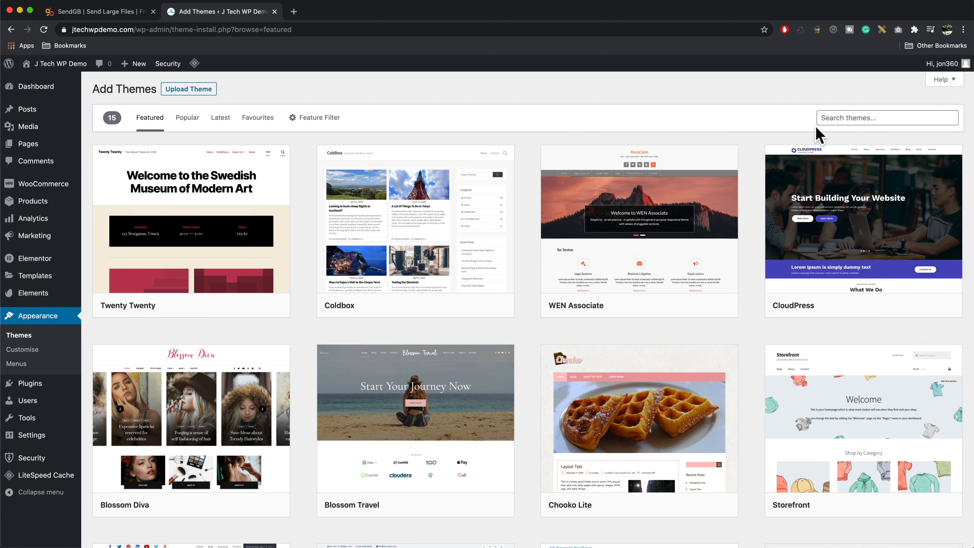
{"action": "left_click", "coordinate": [849, 117]}
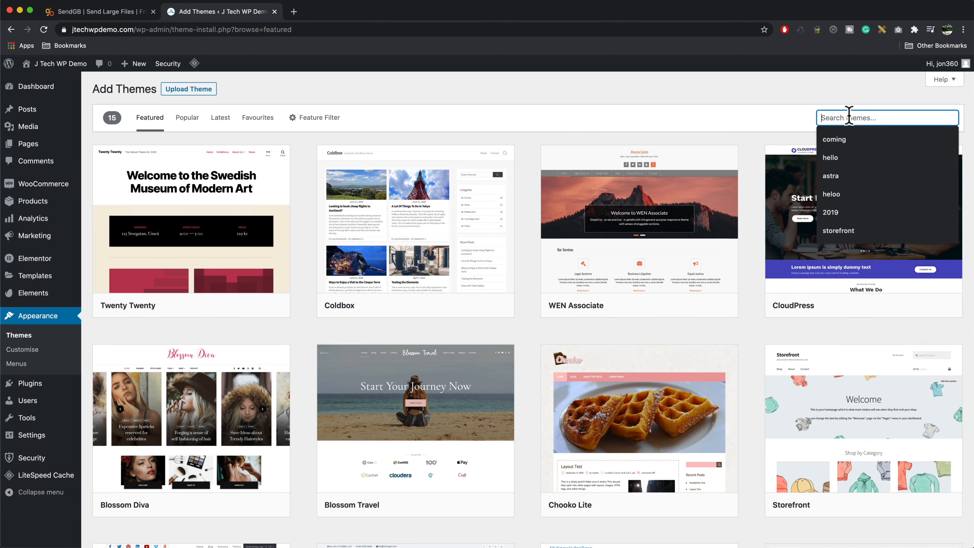
{"action": "type", "text": "woocp"}
{"action": "key", "text": "BackSpace"}
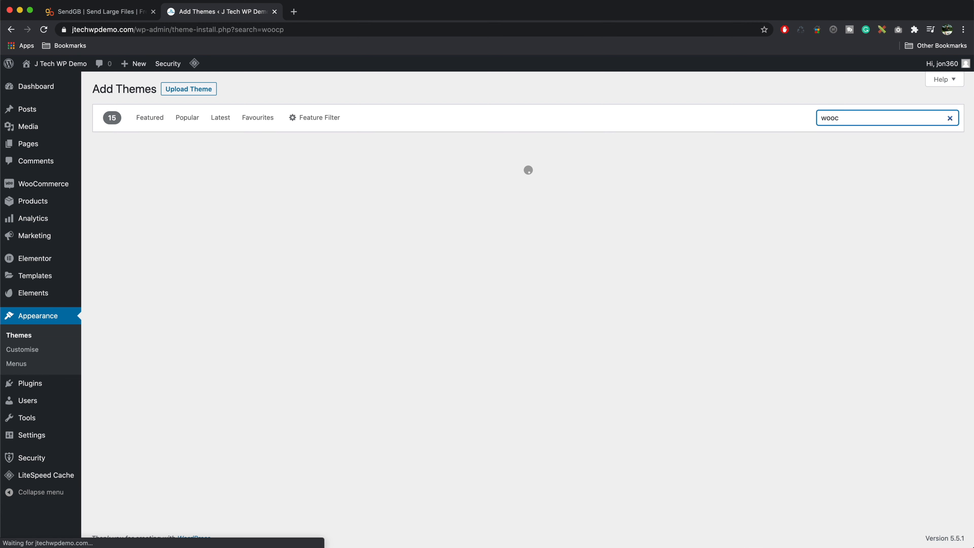
{"action": "type", "text": "ommerce"}
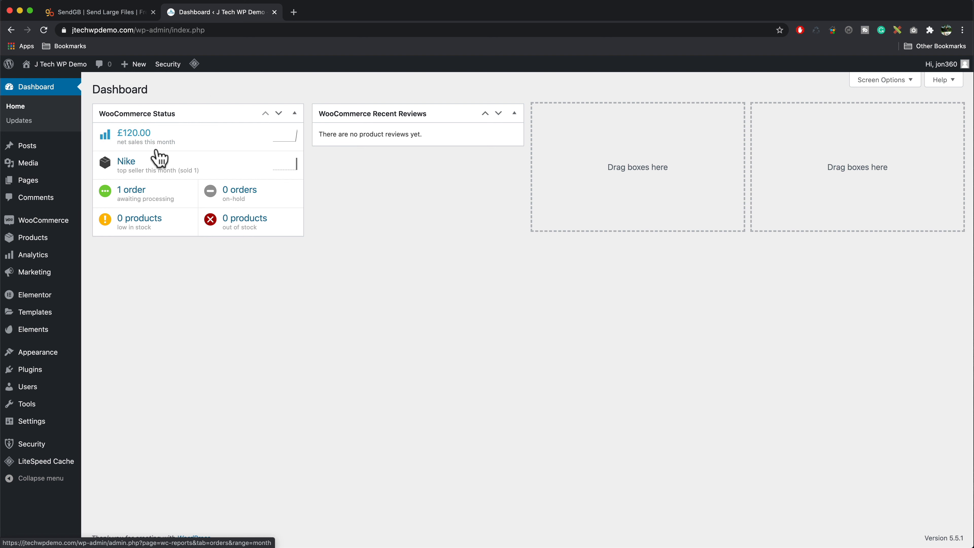
Set order #500 (£120.00) to Completed, update it, and return to the Orders list.
{"action": "mouse_move", "coordinate": [56, 225]}
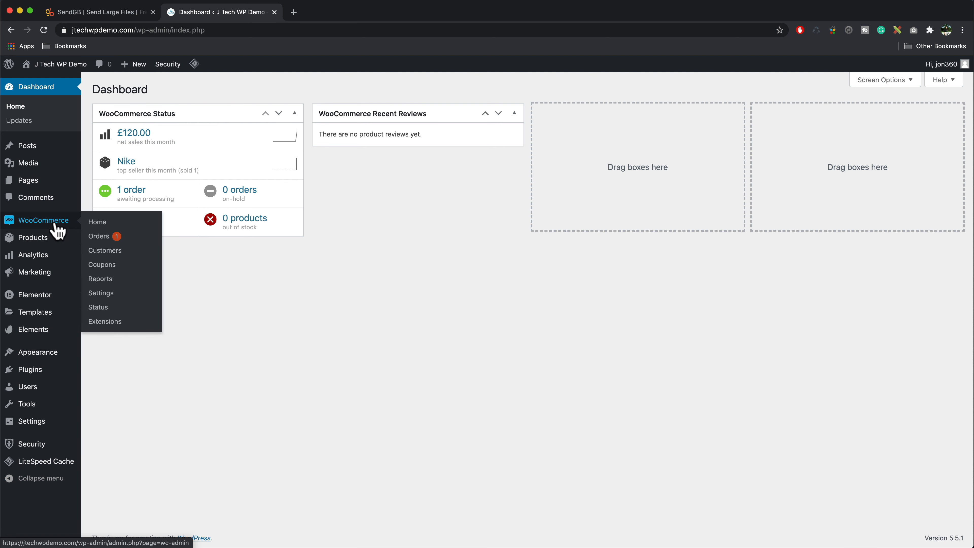
{"action": "left_click", "coordinate": [102, 238]}
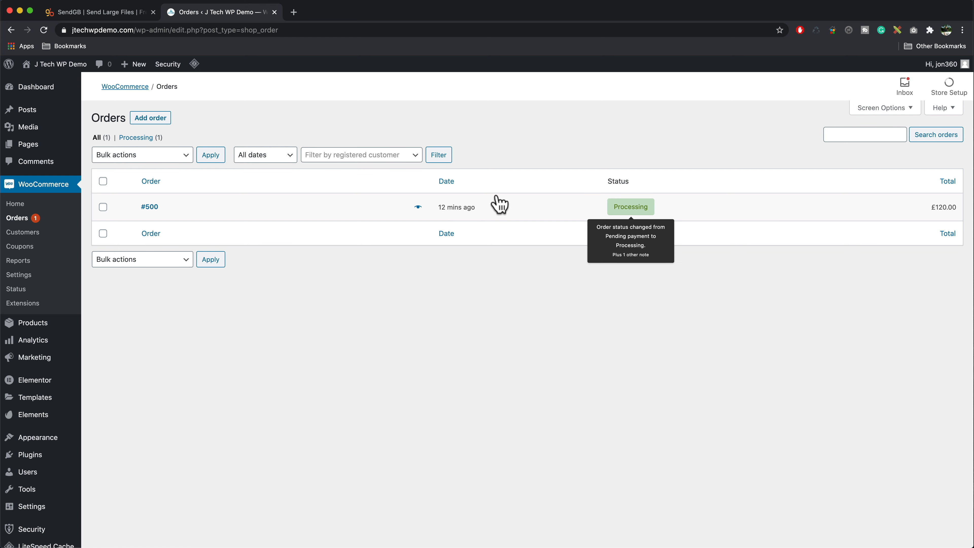
{"action": "left_click", "coordinate": [150, 207]}
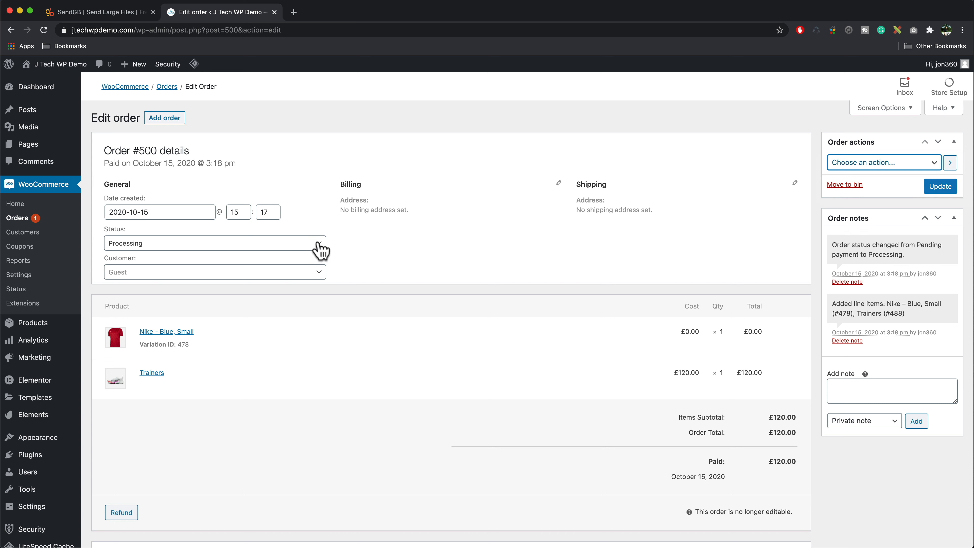
{"action": "left_click", "coordinate": [319, 246]}
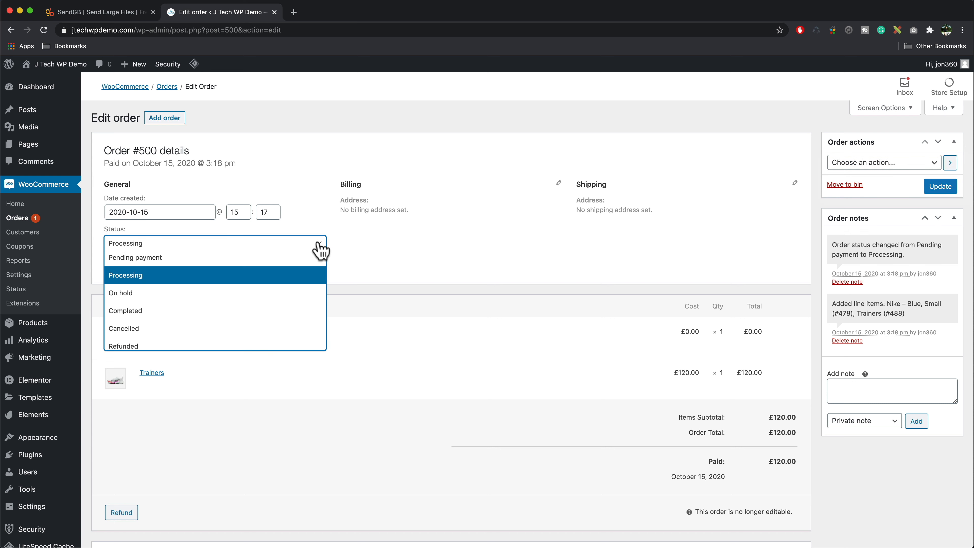
{"action": "left_click", "coordinate": [200, 310]}
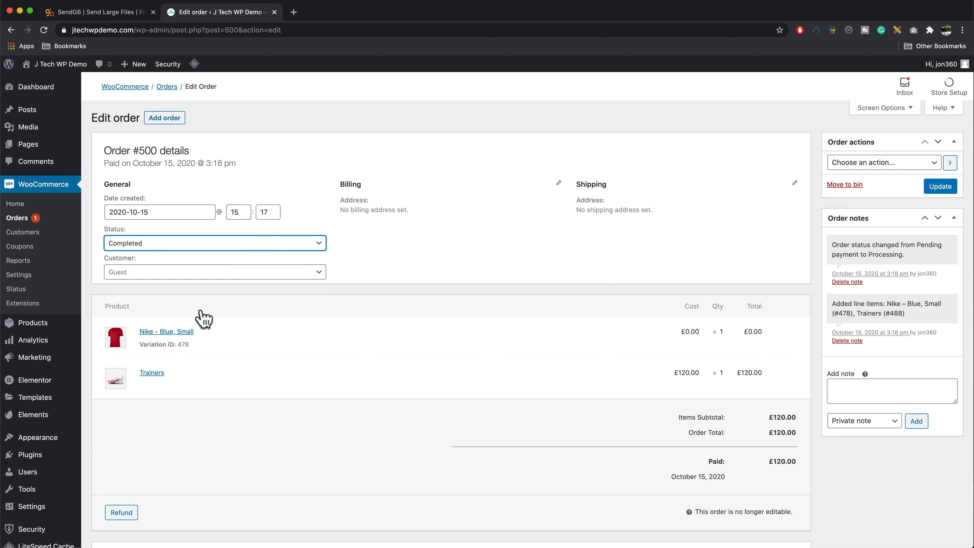
{"action": "left_click", "coordinate": [937, 186]}
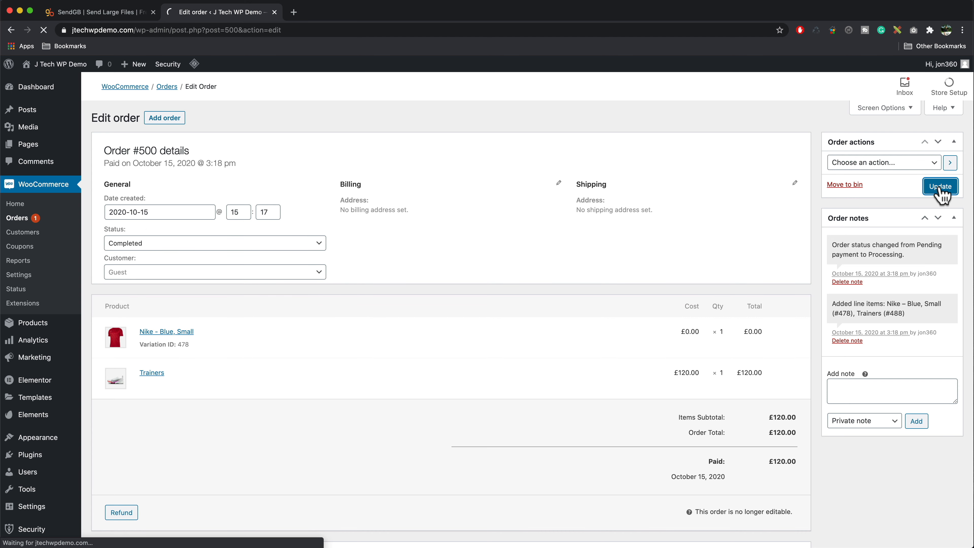
{"action": "left_click", "coordinate": [17, 218]}
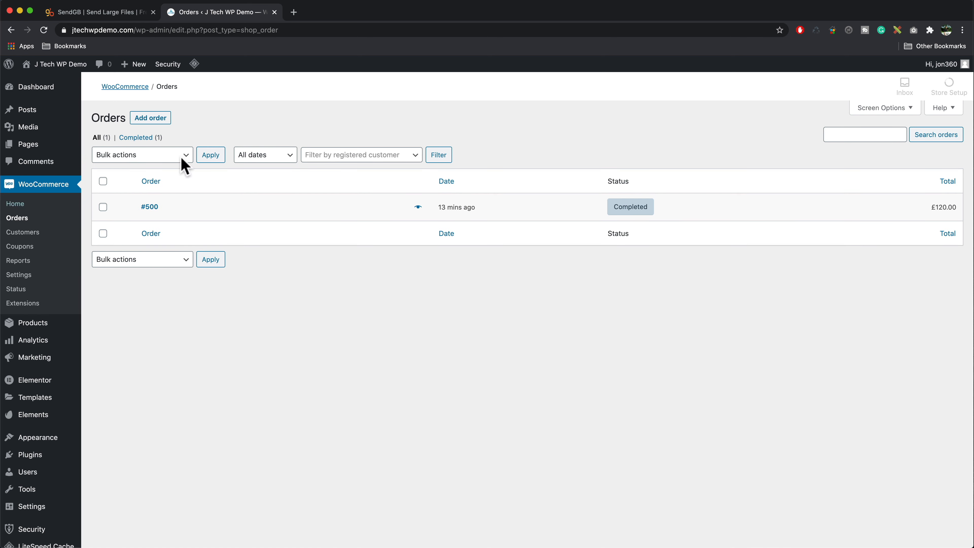
{"action": "mouse_move", "coordinate": [649, 210]}
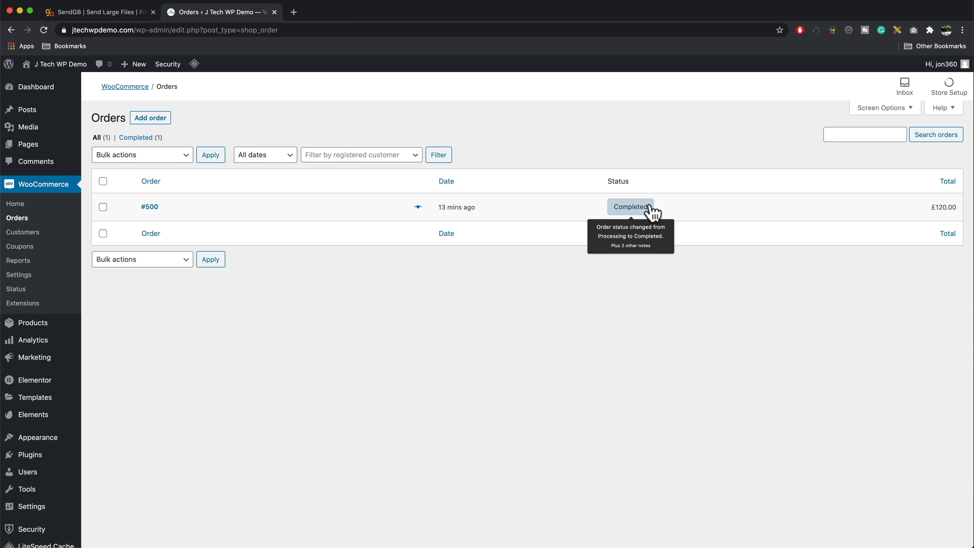